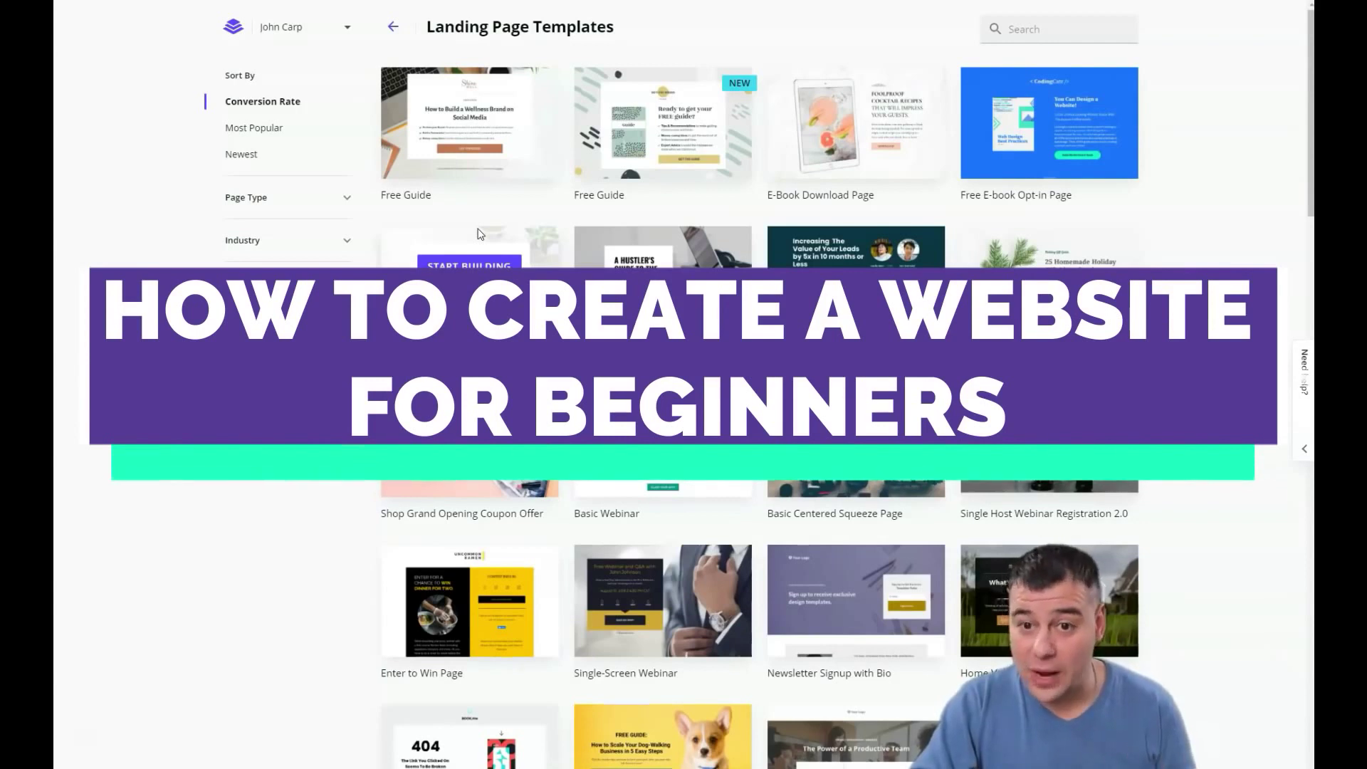
Step: Browse the landing page template gallery, scrolling through the available templates
{"action": "left_click", "coordinate": [502, 218]}
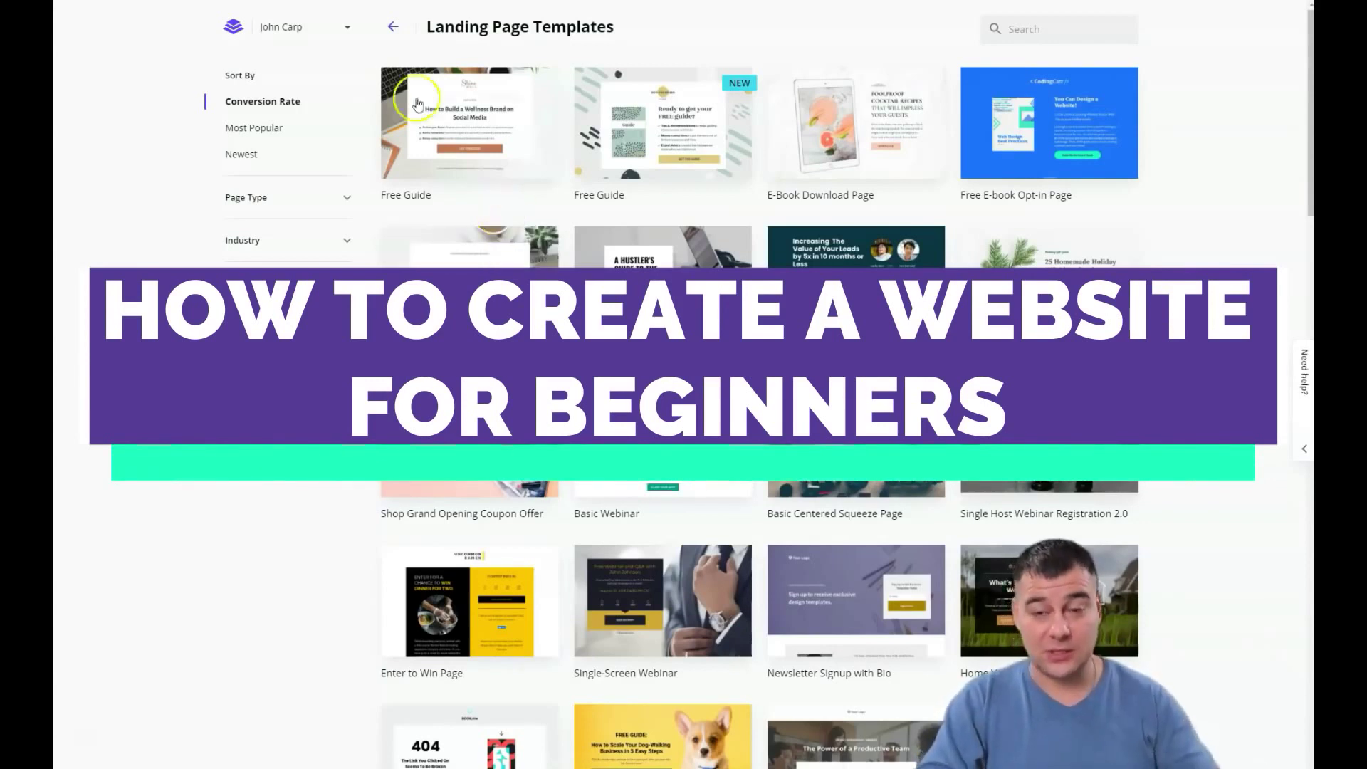
{"action": "mouse_move", "coordinate": [387, 100]}
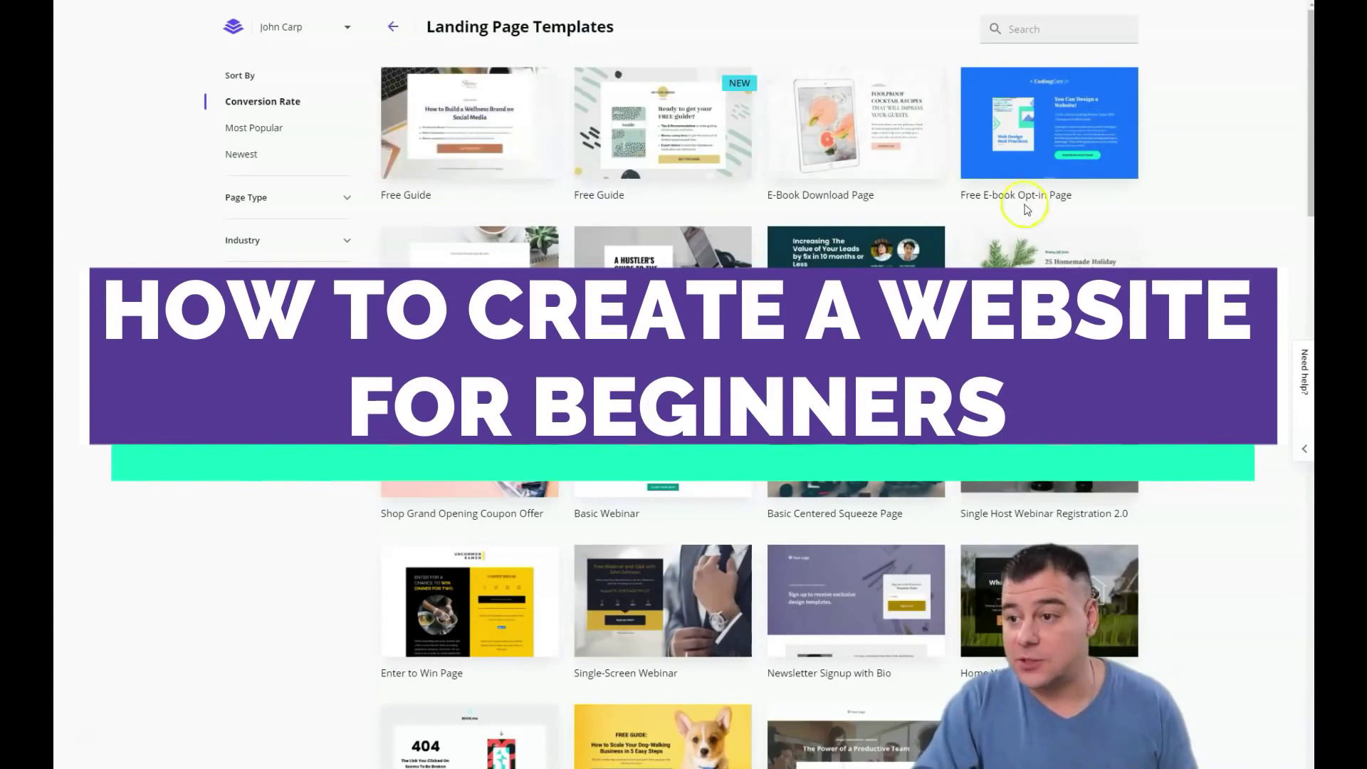
{"action": "scroll", "coordinate": [759, 384], "scroll_direction": "down", "scroll_amount": 6}
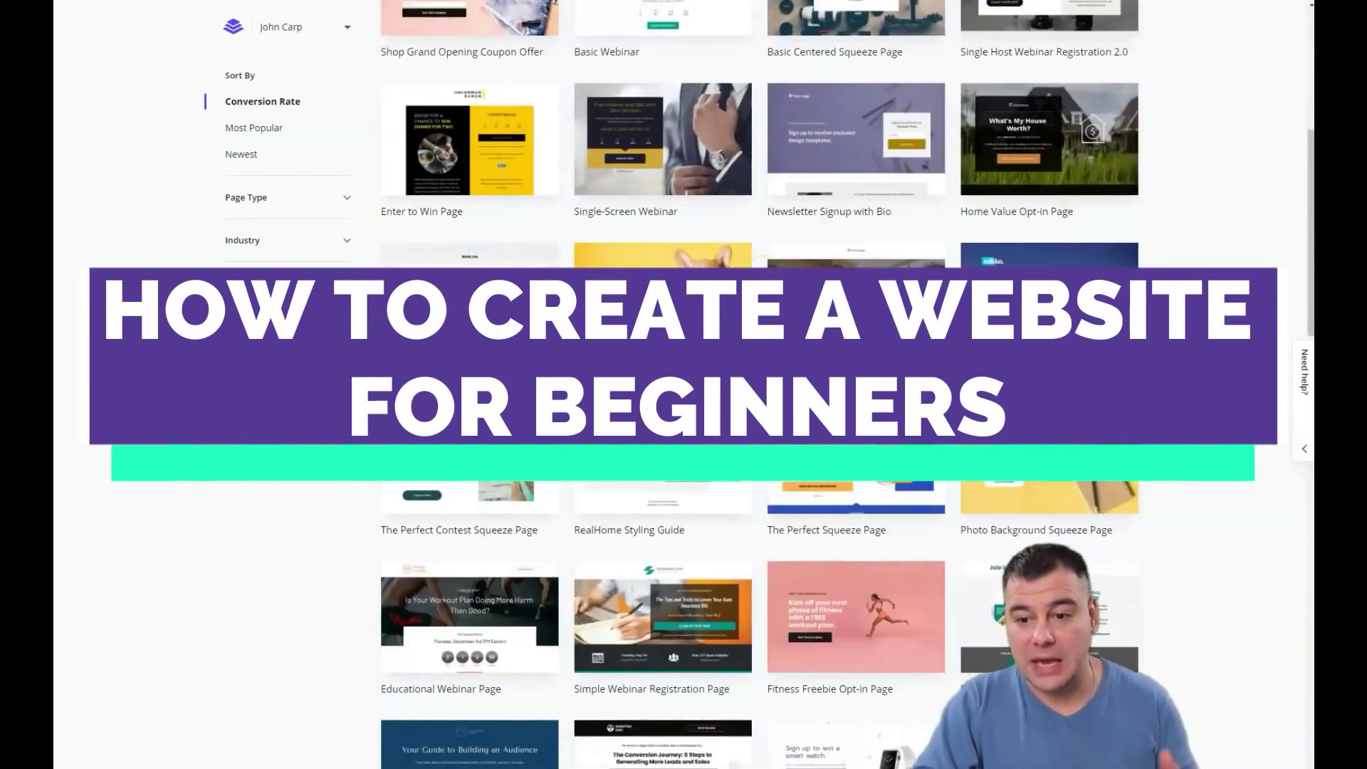
{"action": "scroll", "coordinate": [759, 384], "scroll_direction": "down", "scroll_amount": 3}
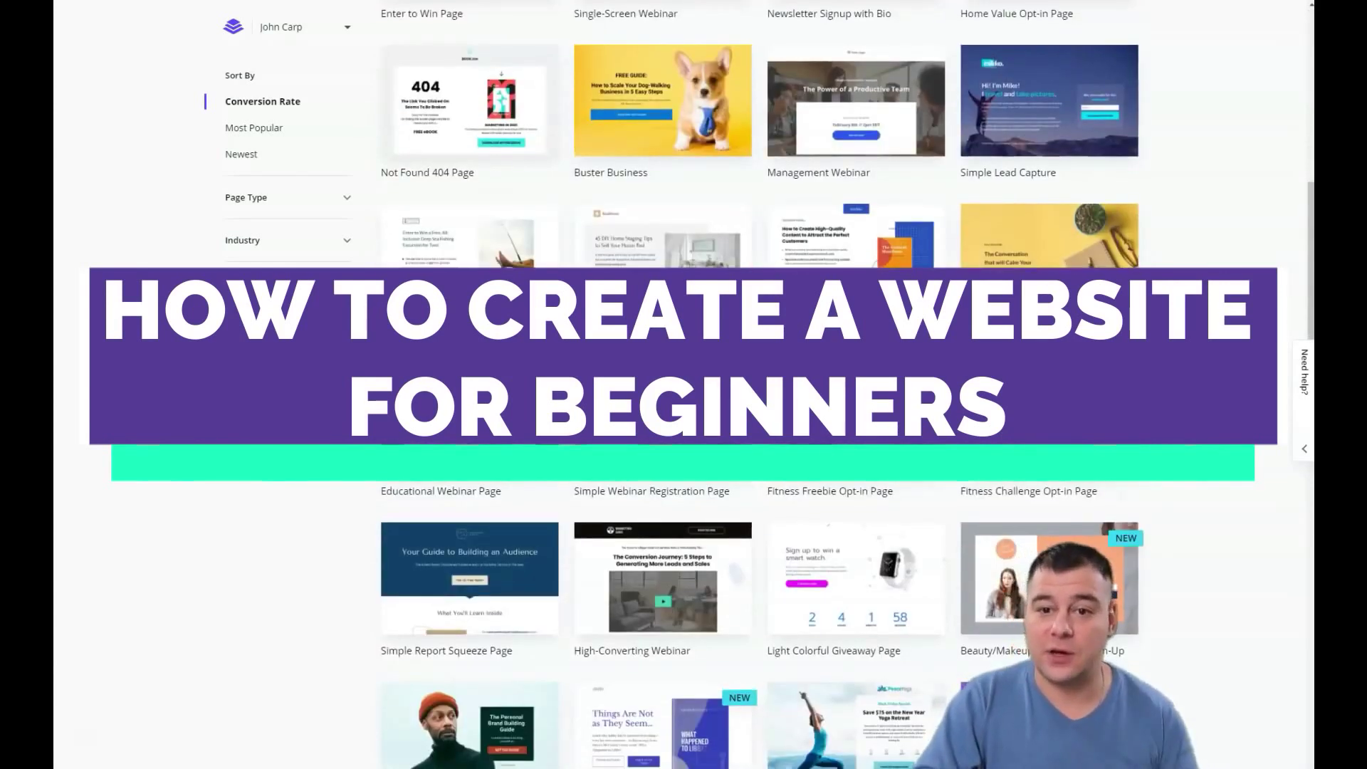
{"action": "scroll", "coordinate": [771, 253], "scroll_direction": "down", "scroll_amount": 7}
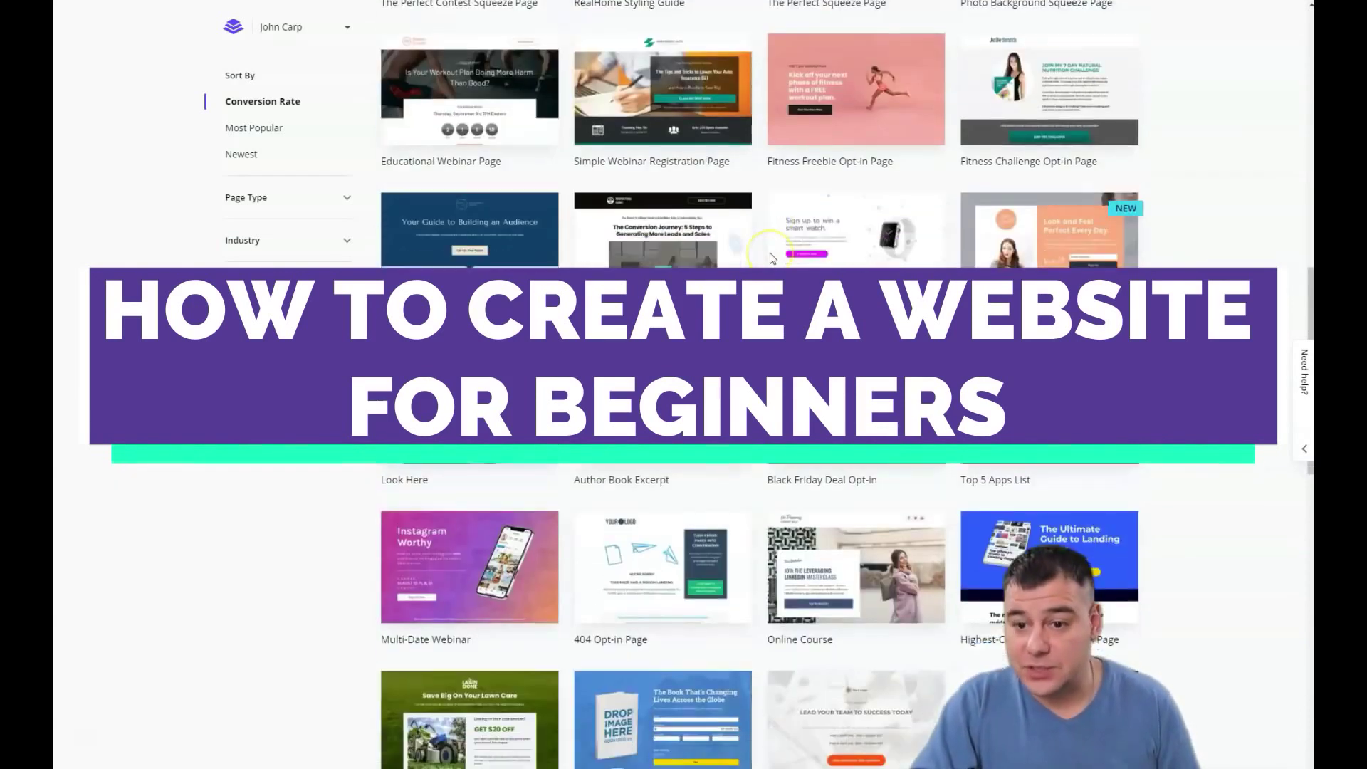
{"action": "scroll", "coordinate": [771, 253], "scroll_direction": "down", "scroll_amount": 13}
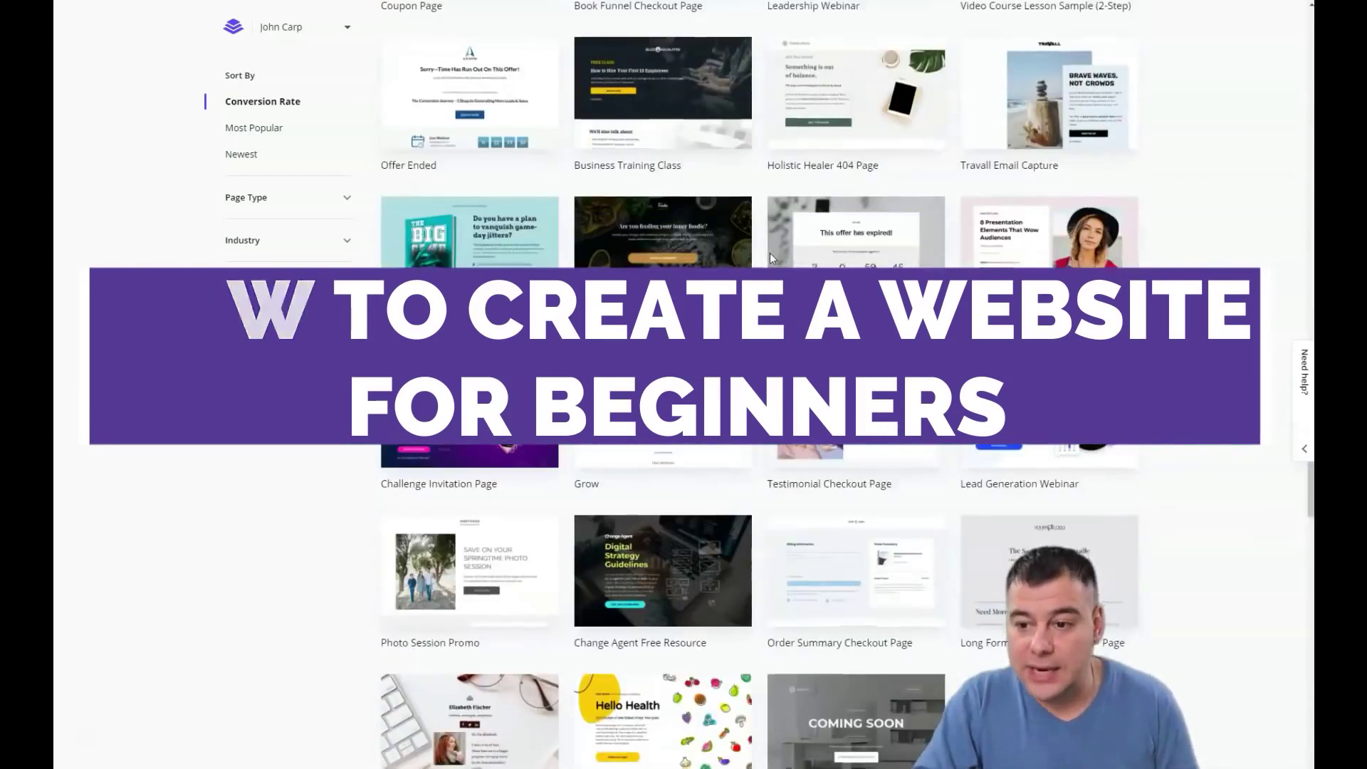
{"action": "scroll", "coordinate": [771, 256], "scroll_direction": "down", "scroll_amount": 11}
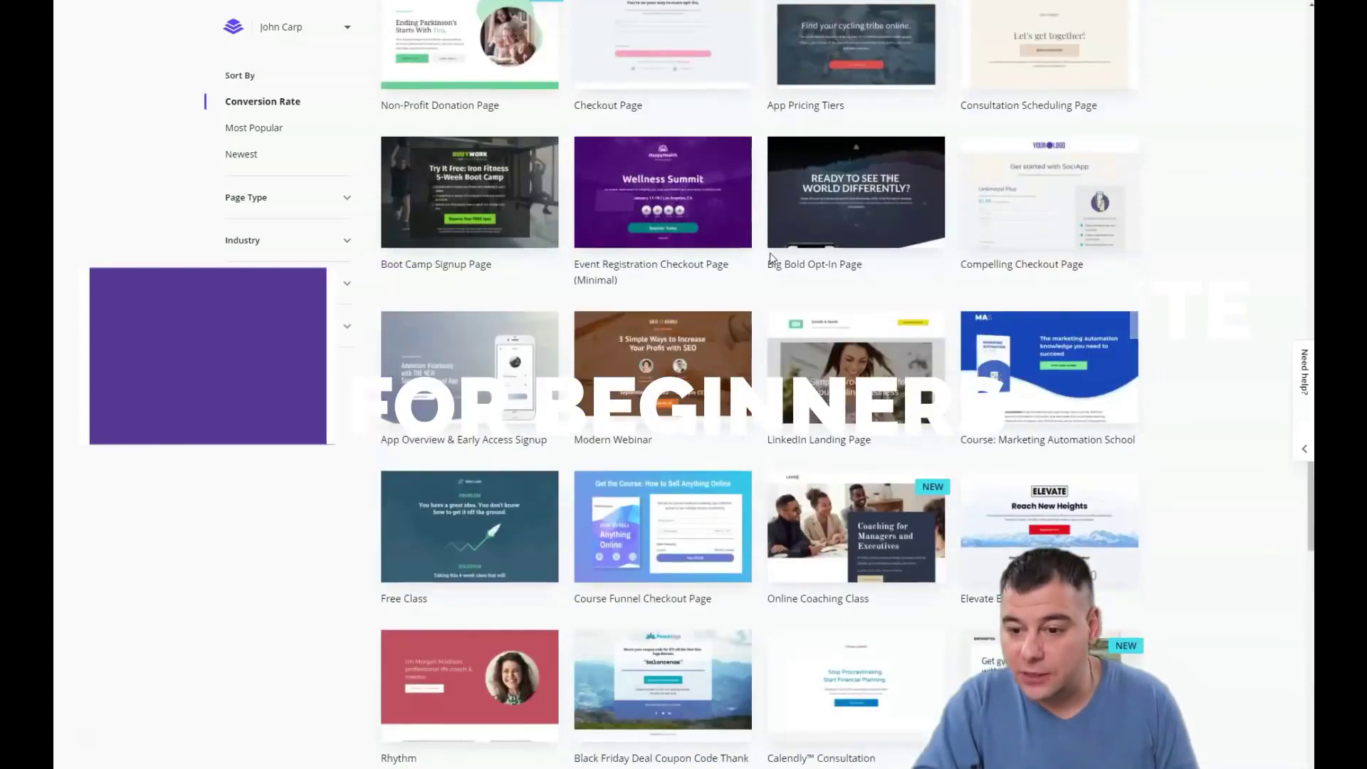
{"action": "scroll", "coordinate": [783, 262], "scroll_direction": "down", "scroll_amount": 11}
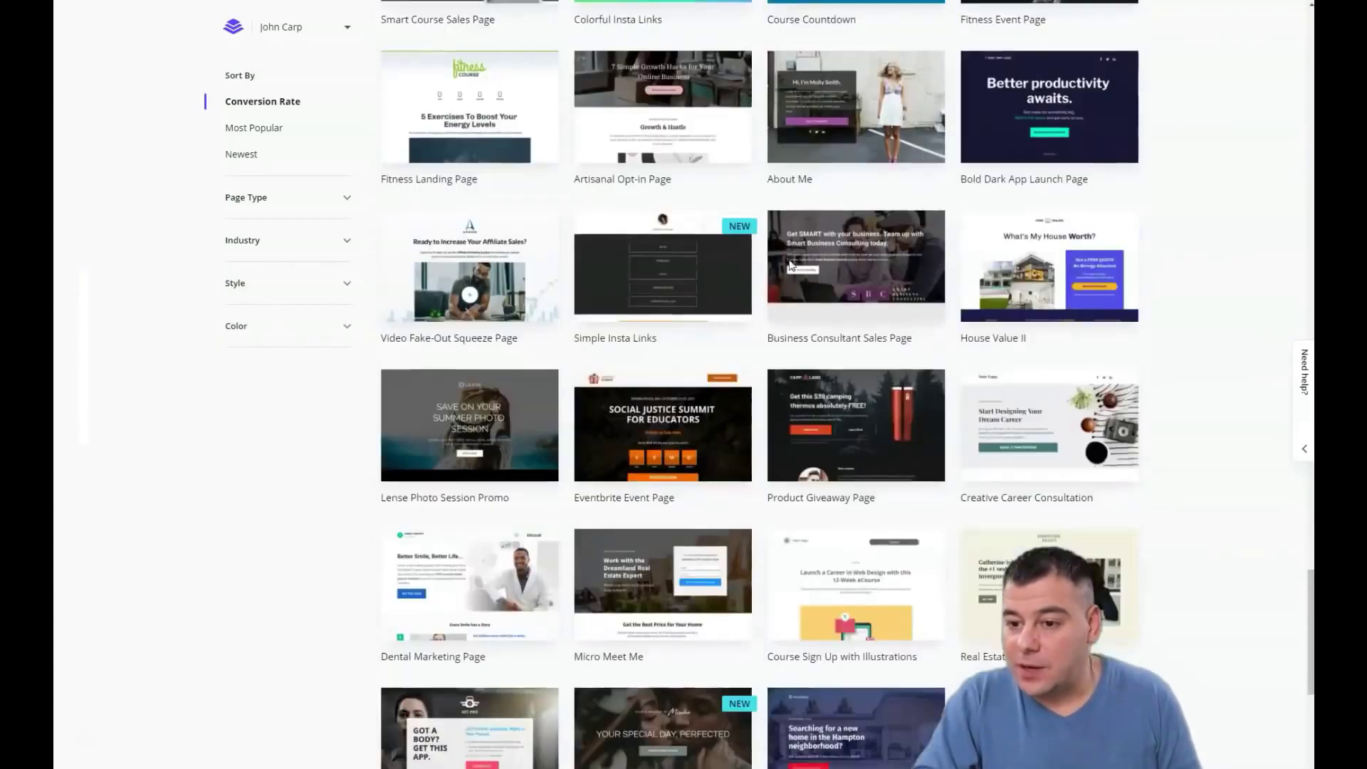
{"action": "scroll", "coordinate": [788, 264], "scroll_direction": "down", "scroll_amount": 10}
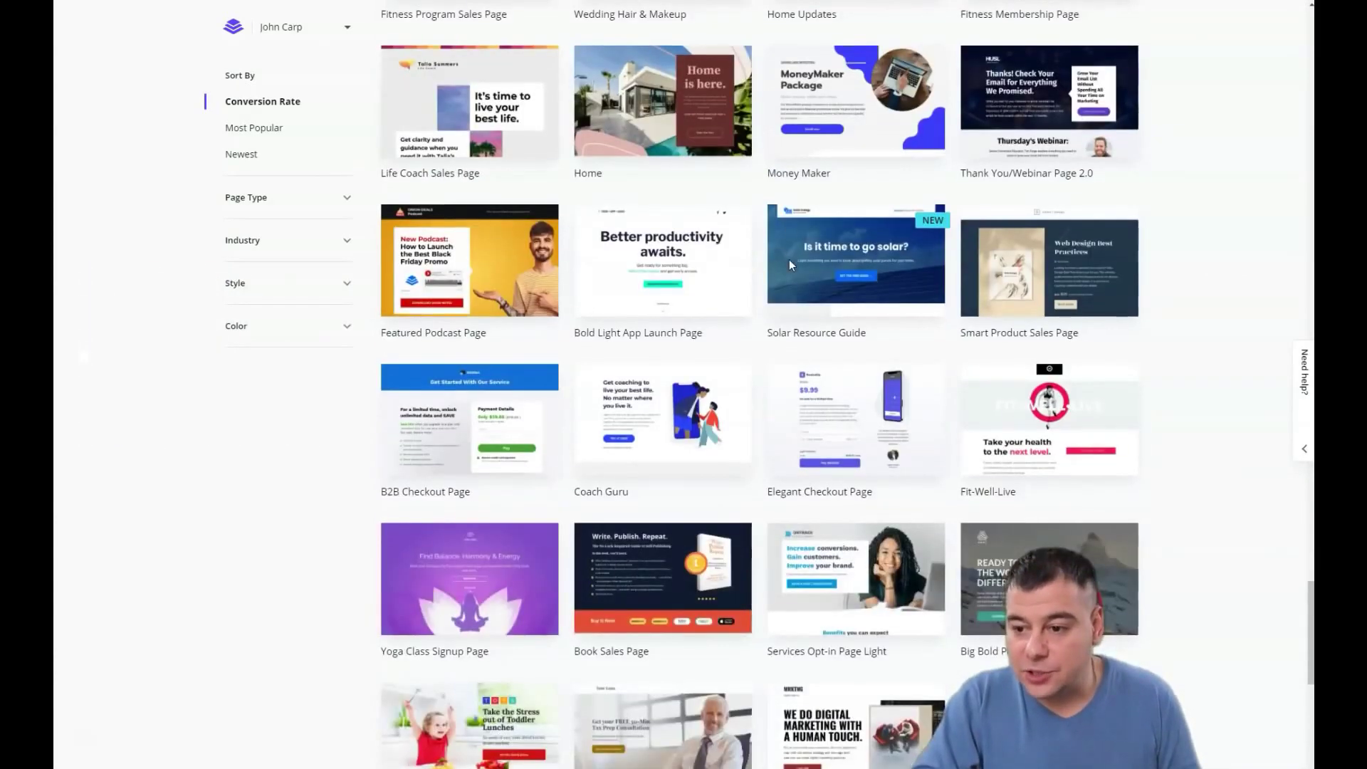
{"action": "scroll", "coordinate": [789, 265], "scroll_direction": "down", "scroll_amount": 4}
{"action": "scroll", "coordinate": [789, 259], "scroll_direction": "down", "scroll_amount": 5}
{"action": "scroll", "coordinate": [788, 259], "scroll_direction": "up", "scroll_amount": 18}
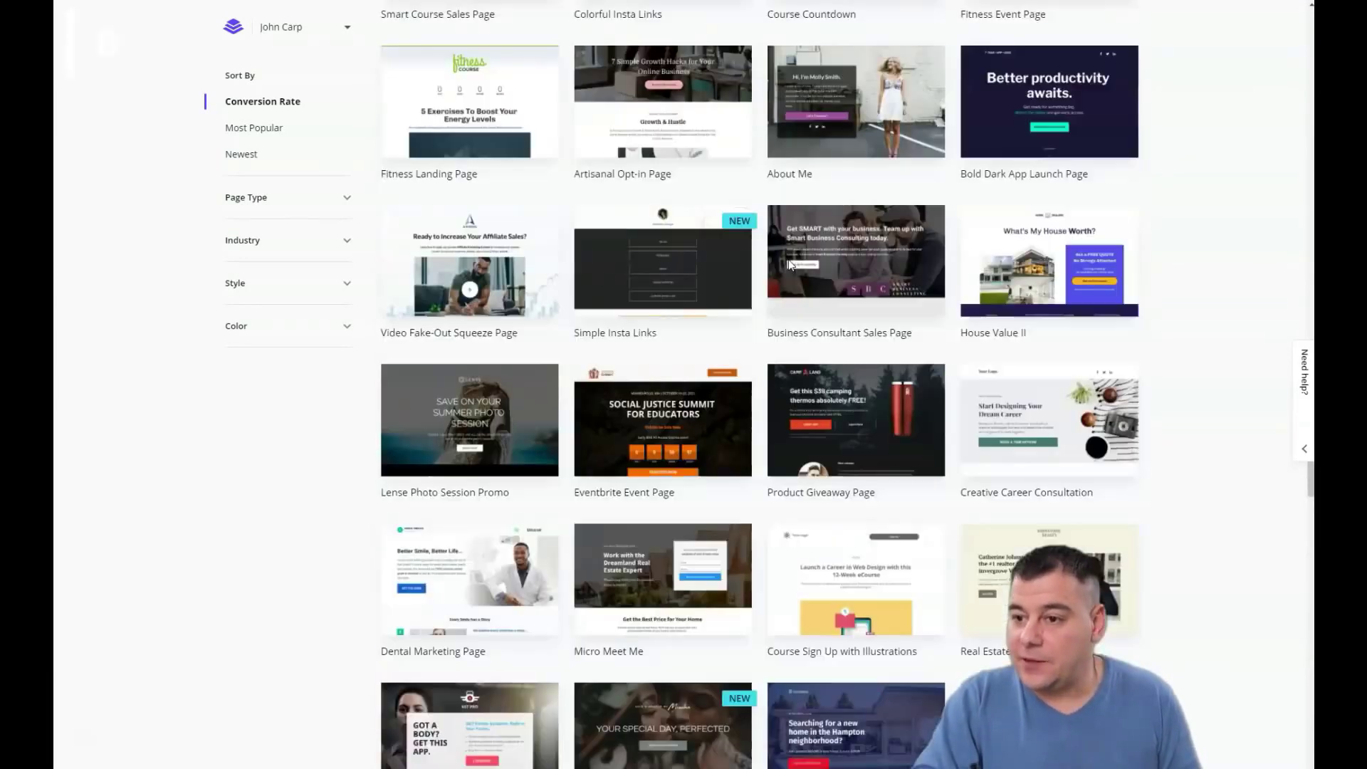
{"action": "scroll", "coordinate": [788, 260], "scroll_direction": "up", "scroll_amount": 20}
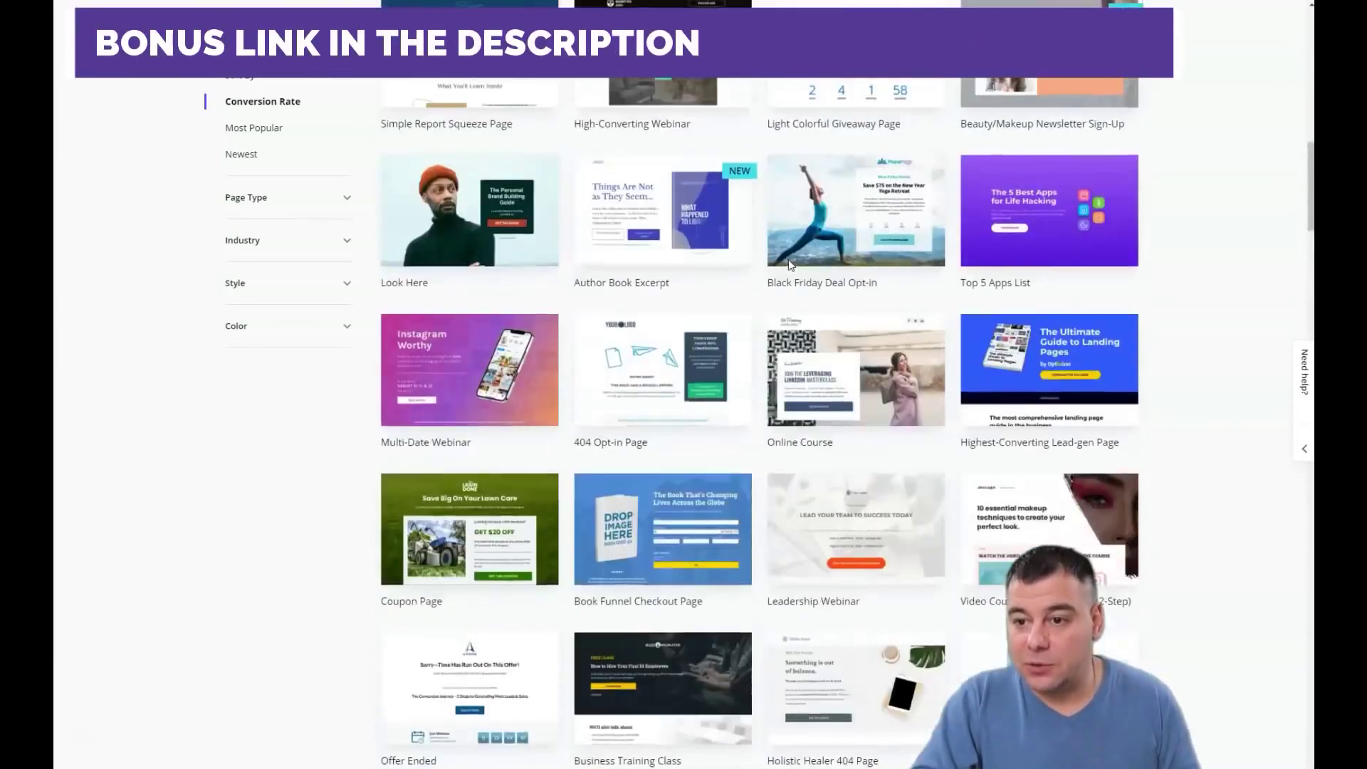
{"action": "scroll", "coordinate": [788, 259], "scroll_direction": "up", "scroll_amount": 9}
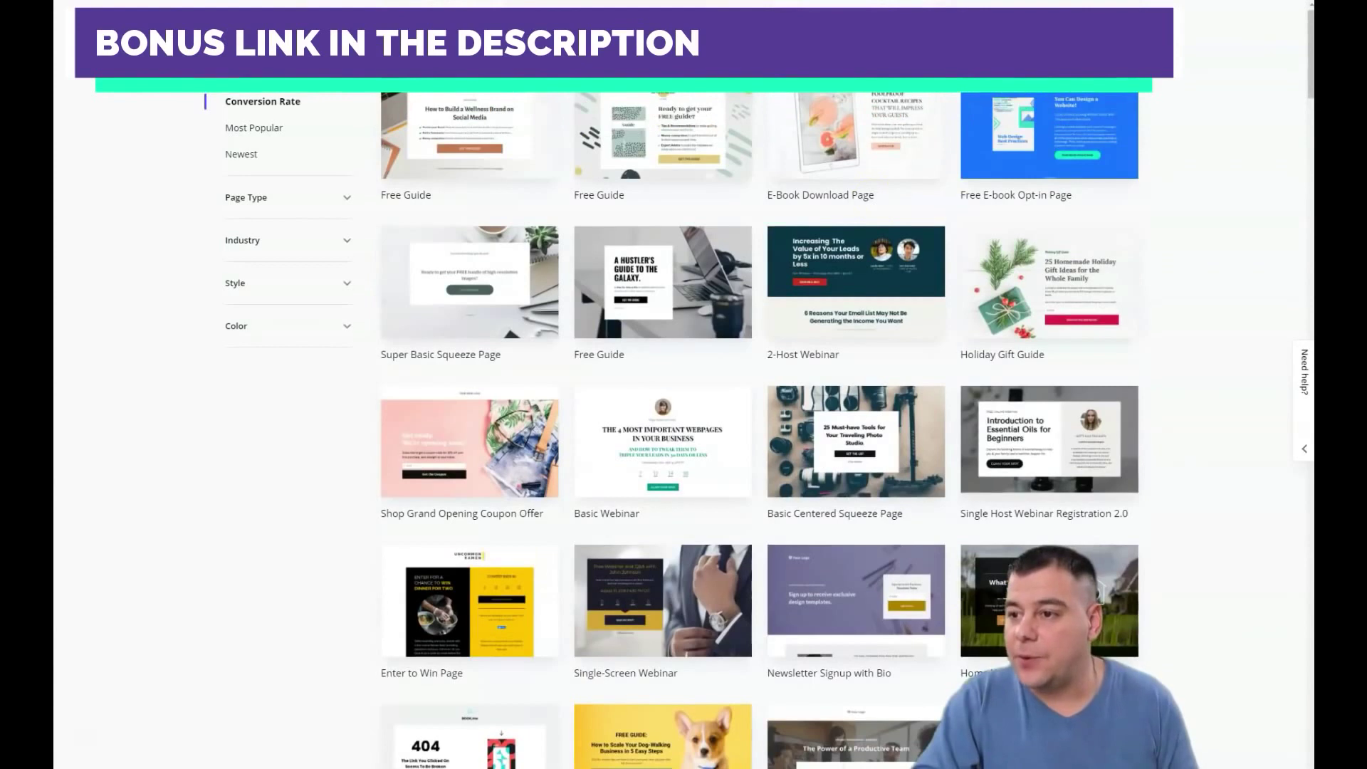
Step: Preview the Free E-book Opt-in Page template and scroll through the CodingCatz offer
{"action": "mouse_move", "coordinate": [1016, 168]}
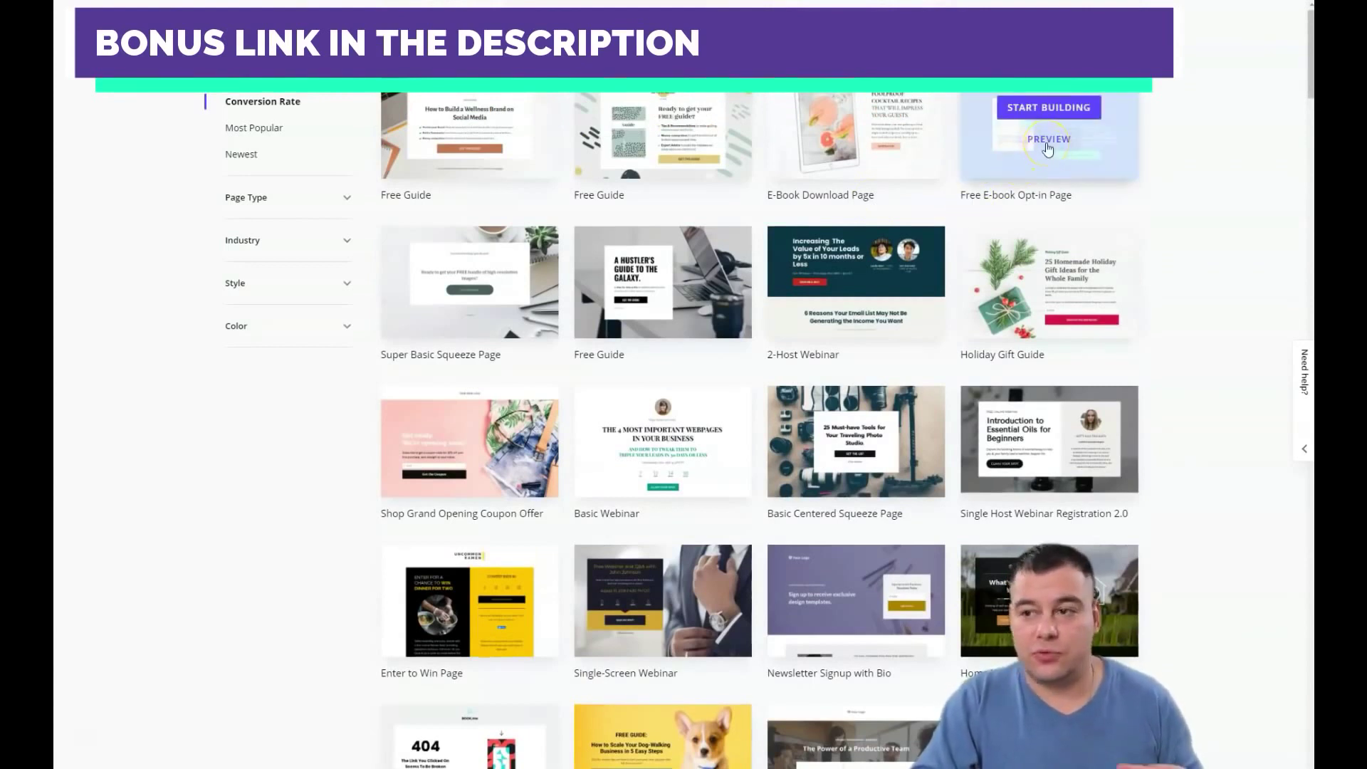
{"action": "left_click", "coordinate": [1050, 139]}
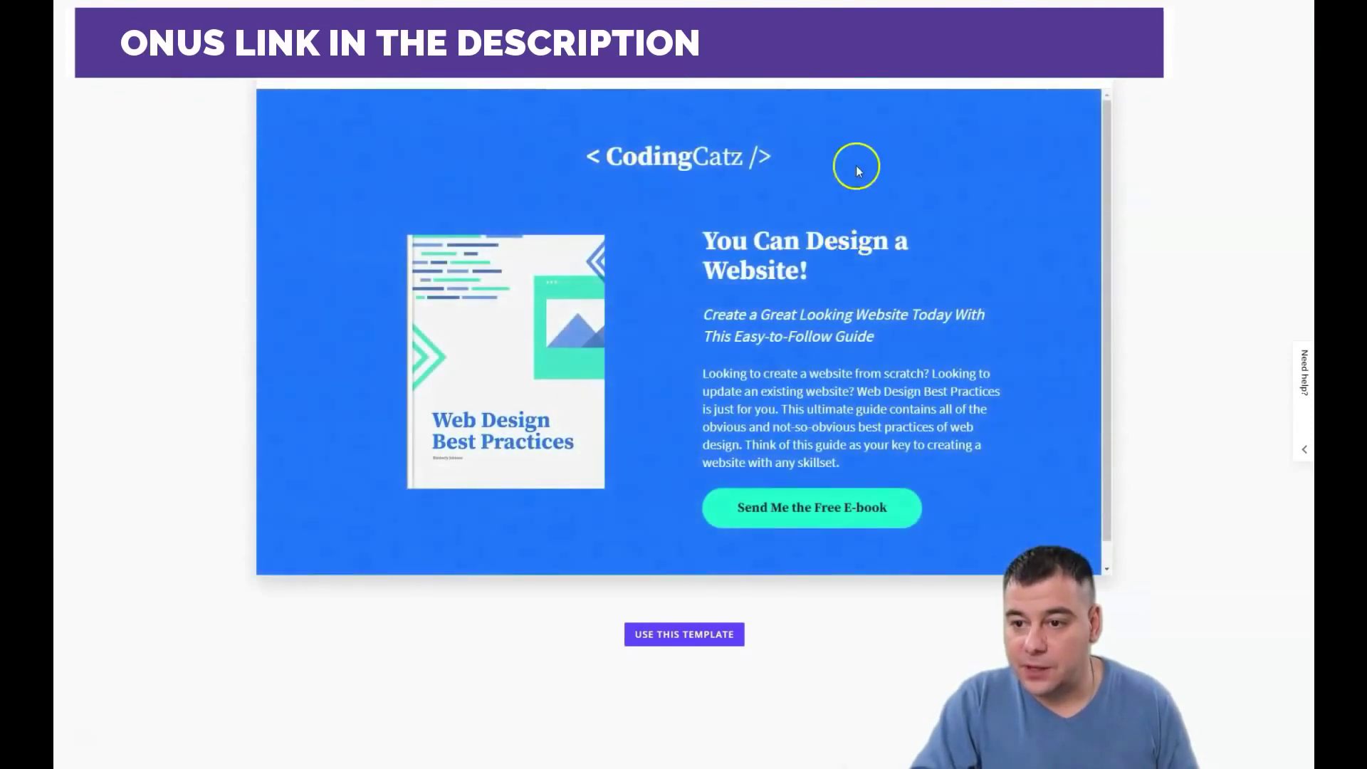
{"action": "scroll", "coordinate": [655, 338], "scroll_direction": "down", "scroll_amount": 1}
{"action": "scroll", "coordinate": [662, 342], "scroll_direction": "up", "scroll_amount": 1}
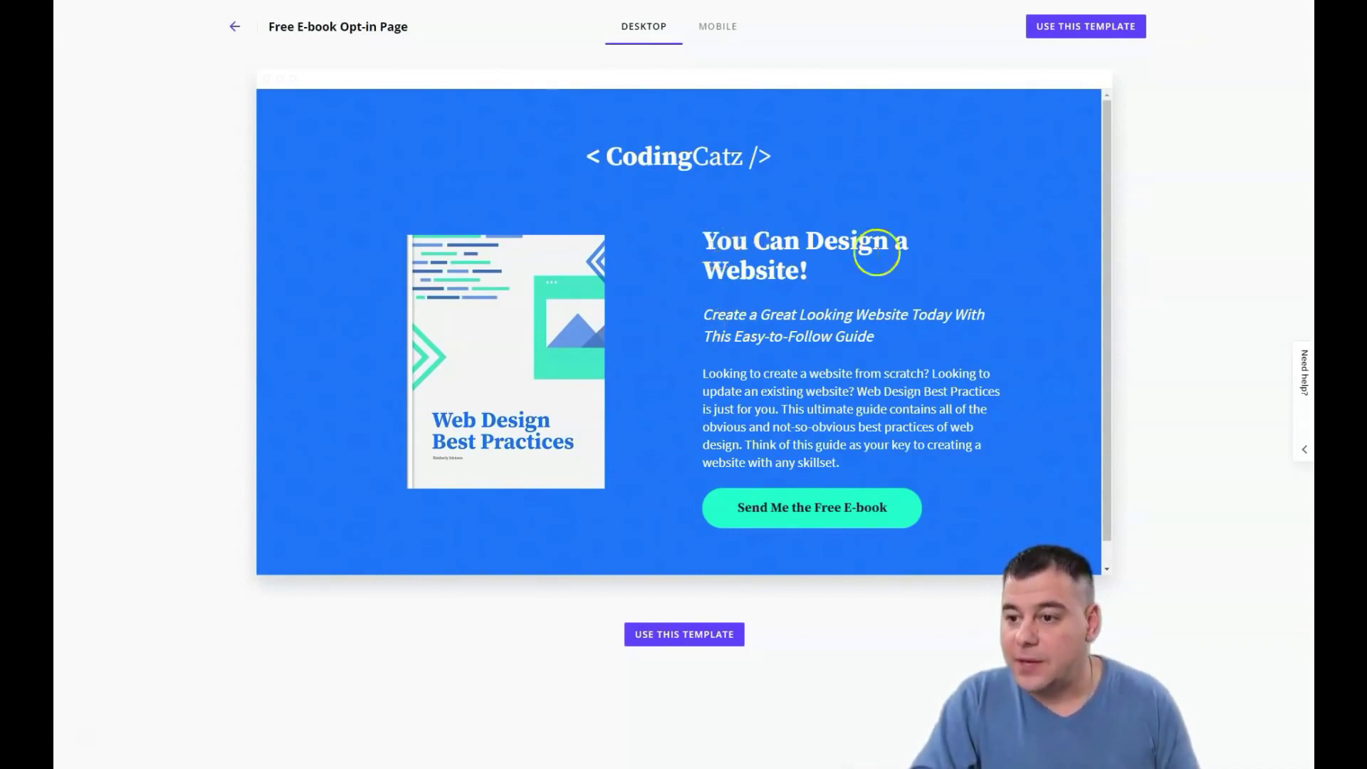
{"action": "scroll", "coordinate": [783, 285], "scroll_direction": "down", "scroll_amount": 1}
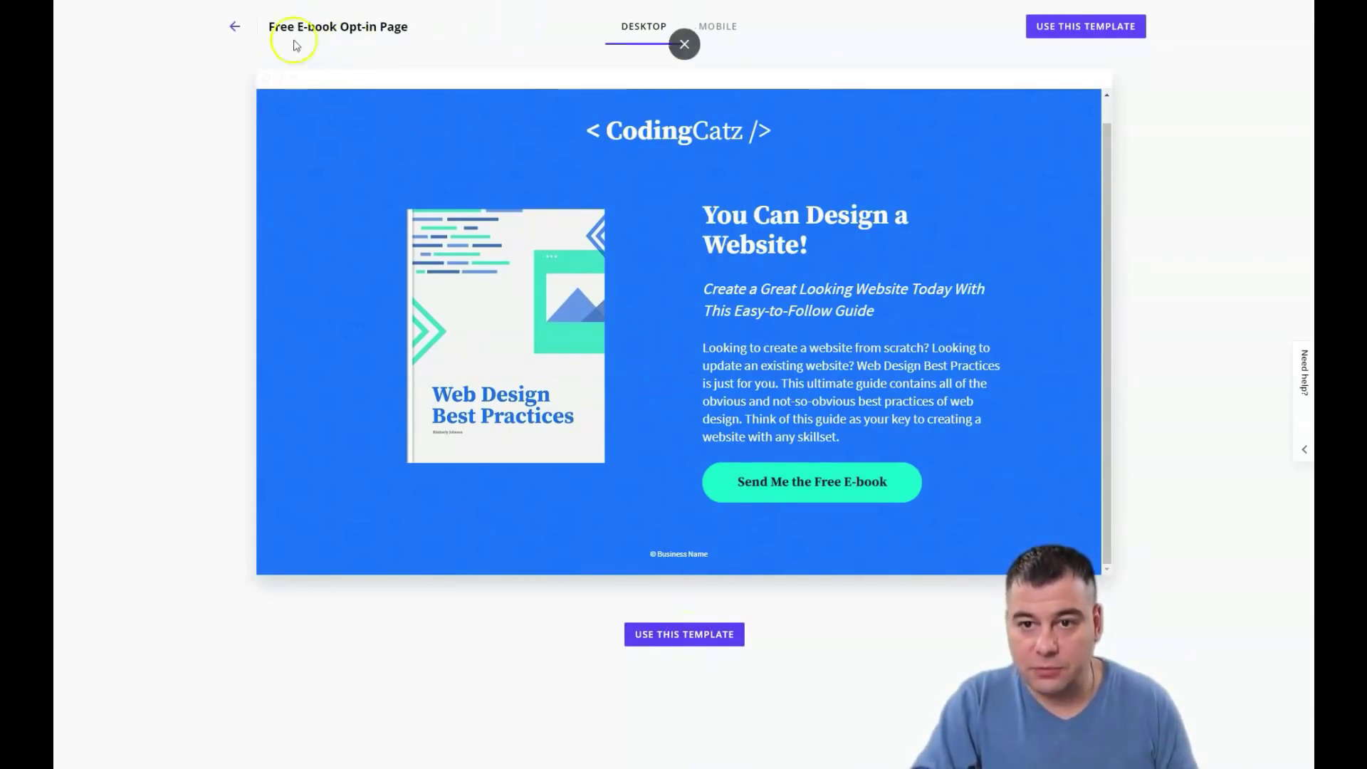
Step: Create a new page named 'E-book' from the Free E-book Opt-in template
{"action": "left_click", "coordinate": [688, 632]}
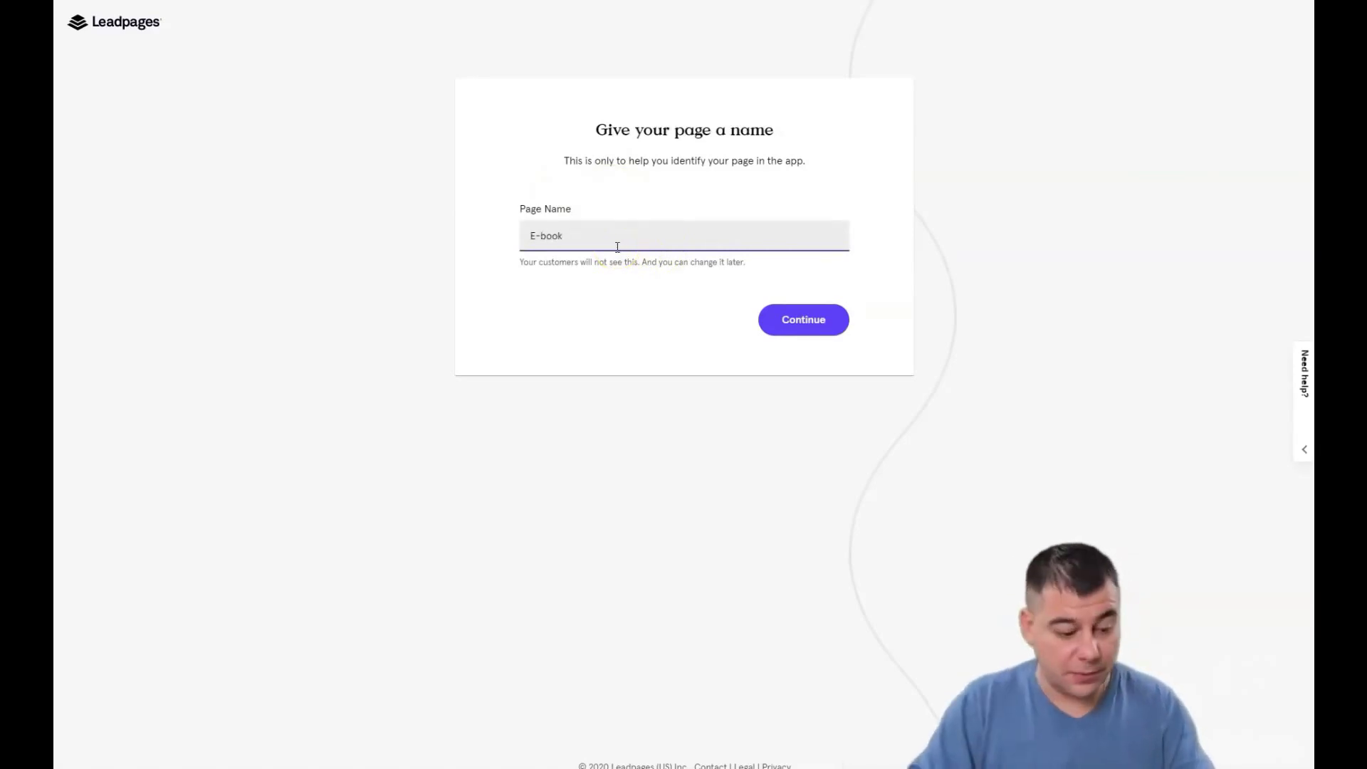
{"action": "left_click", "coordinate": [805, 318]}
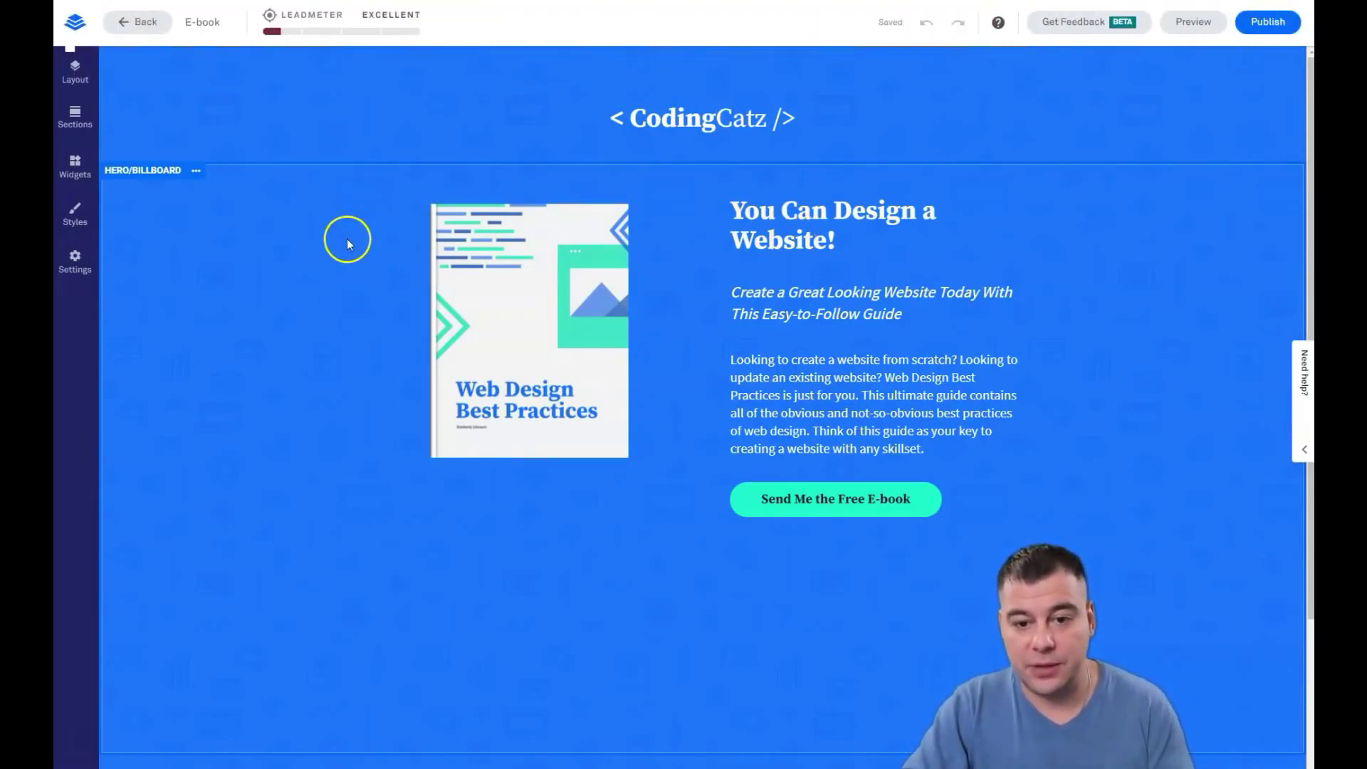
{"action": "left_click", "coordinate": [75, 74]}
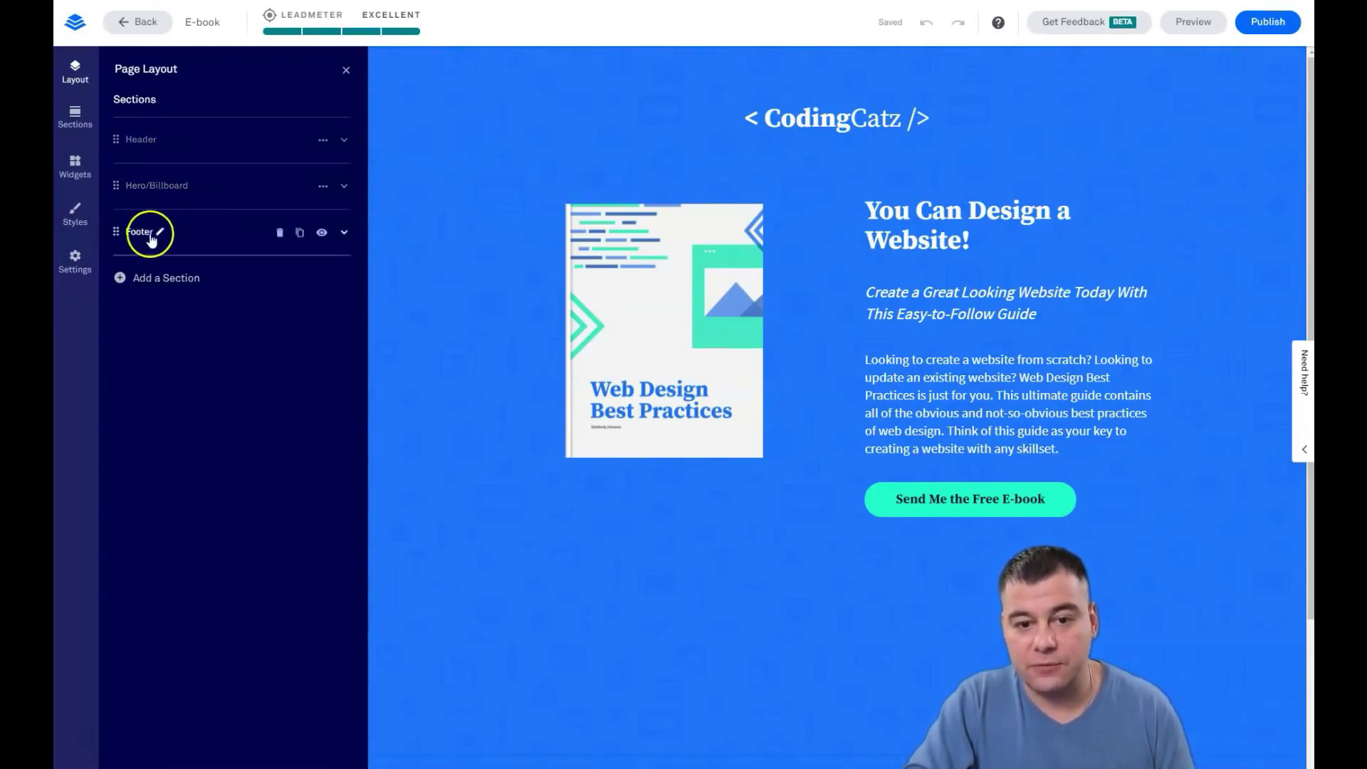
{"action": "left_click", "coordinate": [121, 279]}
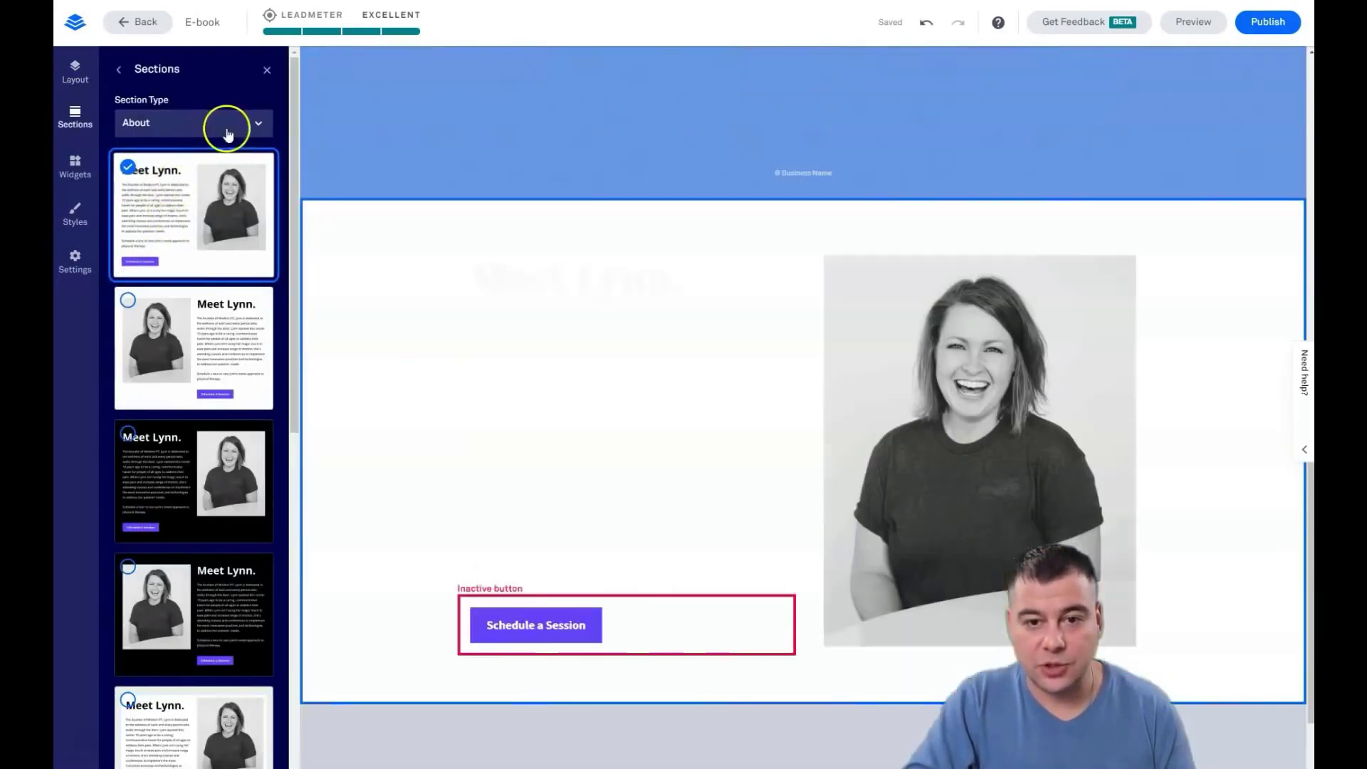
{"action": "left_click", "coordinate": [255, 126]}
{"action": "left_click", "coordinate": [189, 182]}
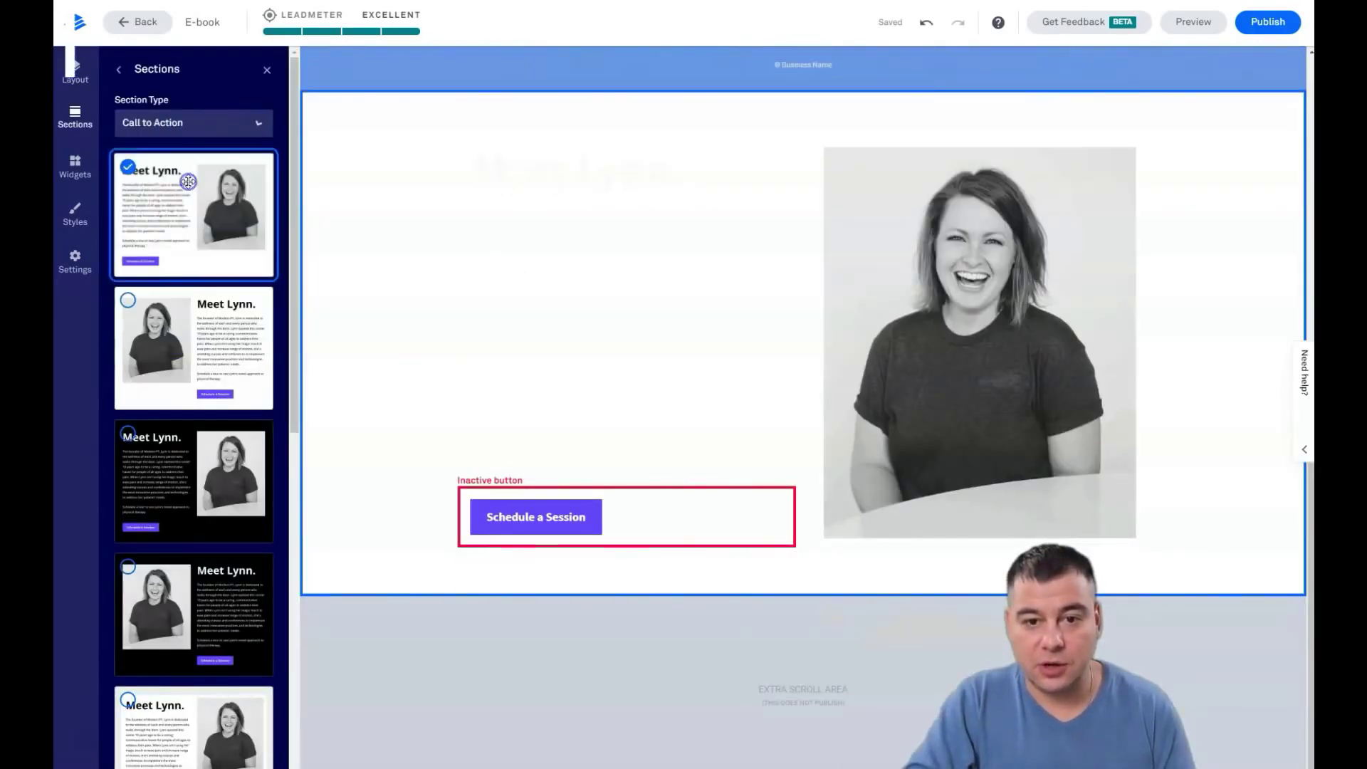
{"action": "left_click", "coordinate": [260, 123]}
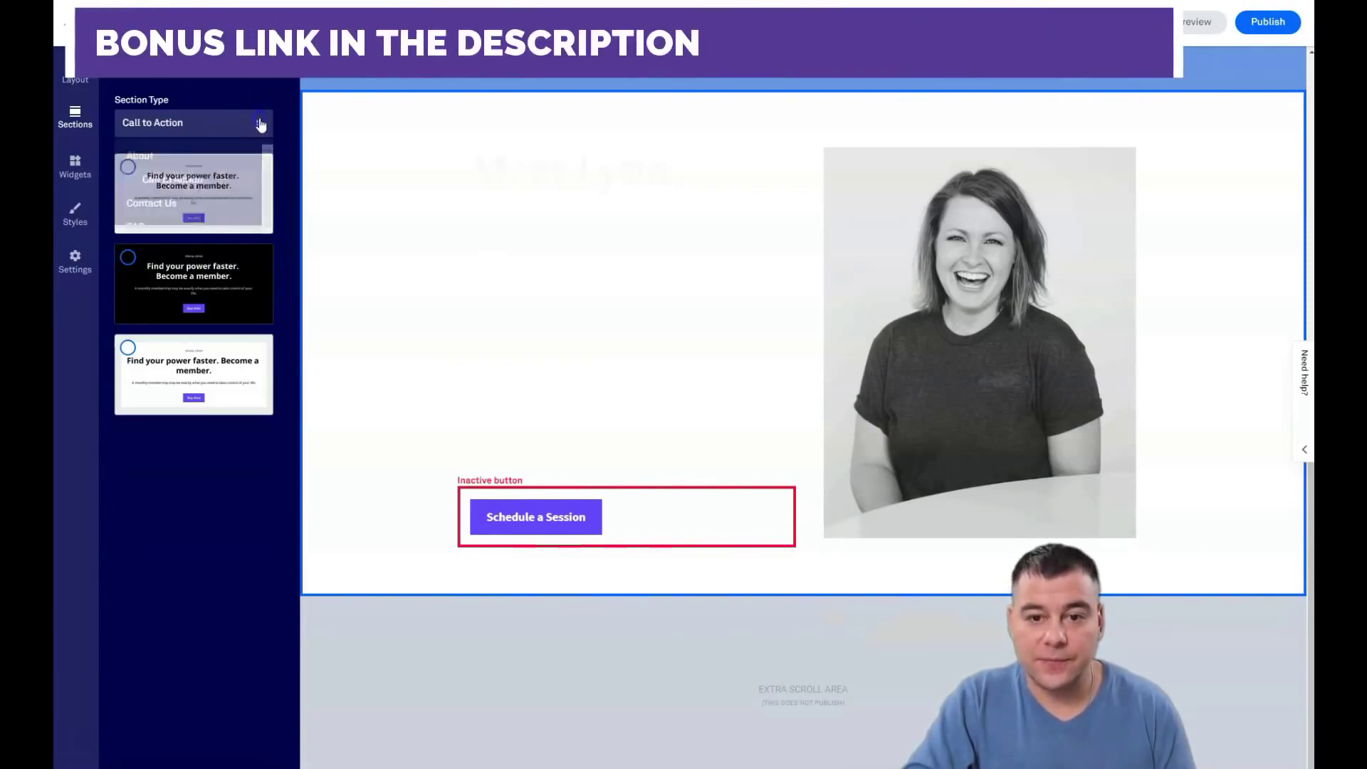
{"action": "left_click", "coordinate": [174, 205]}
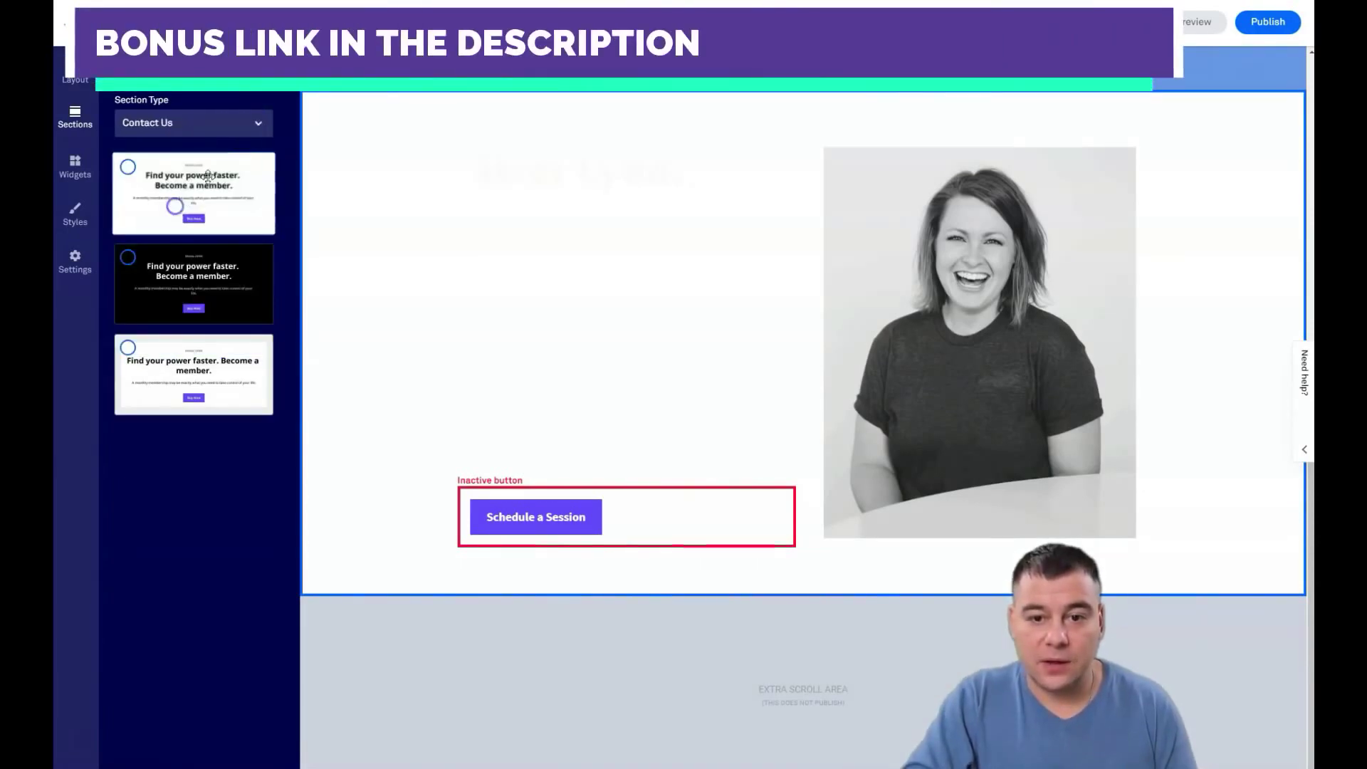
{"action": "left_click", "coordinate": [258, 126]}
{"action": "scroll", "coordinate": [162, 224], "scroll_direction": "down", "scroll_amount": 3}
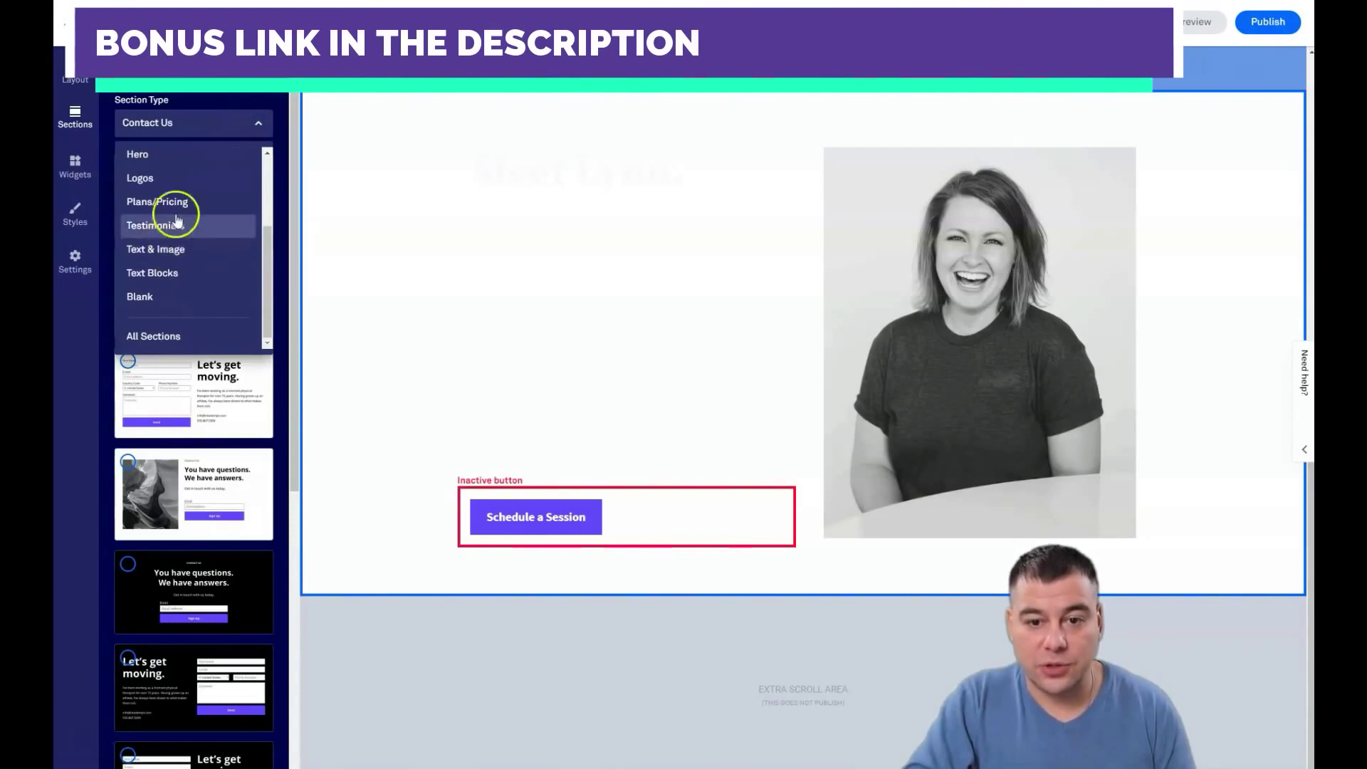
{"action": "scroll", "coordinate": [172, 246], "scroll_direction": "up", "scroll_amount": 4}
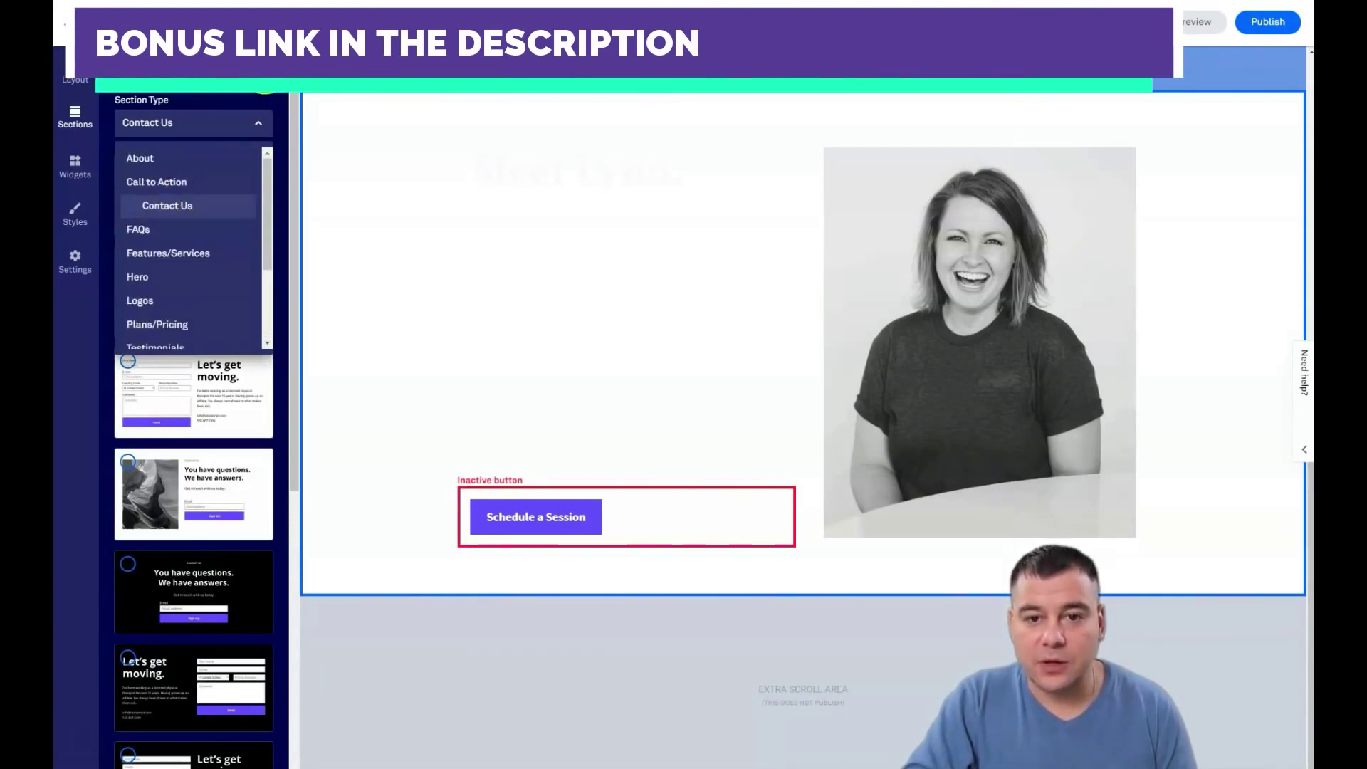
{"action": "left_click", "coordinate": [263, 96]}
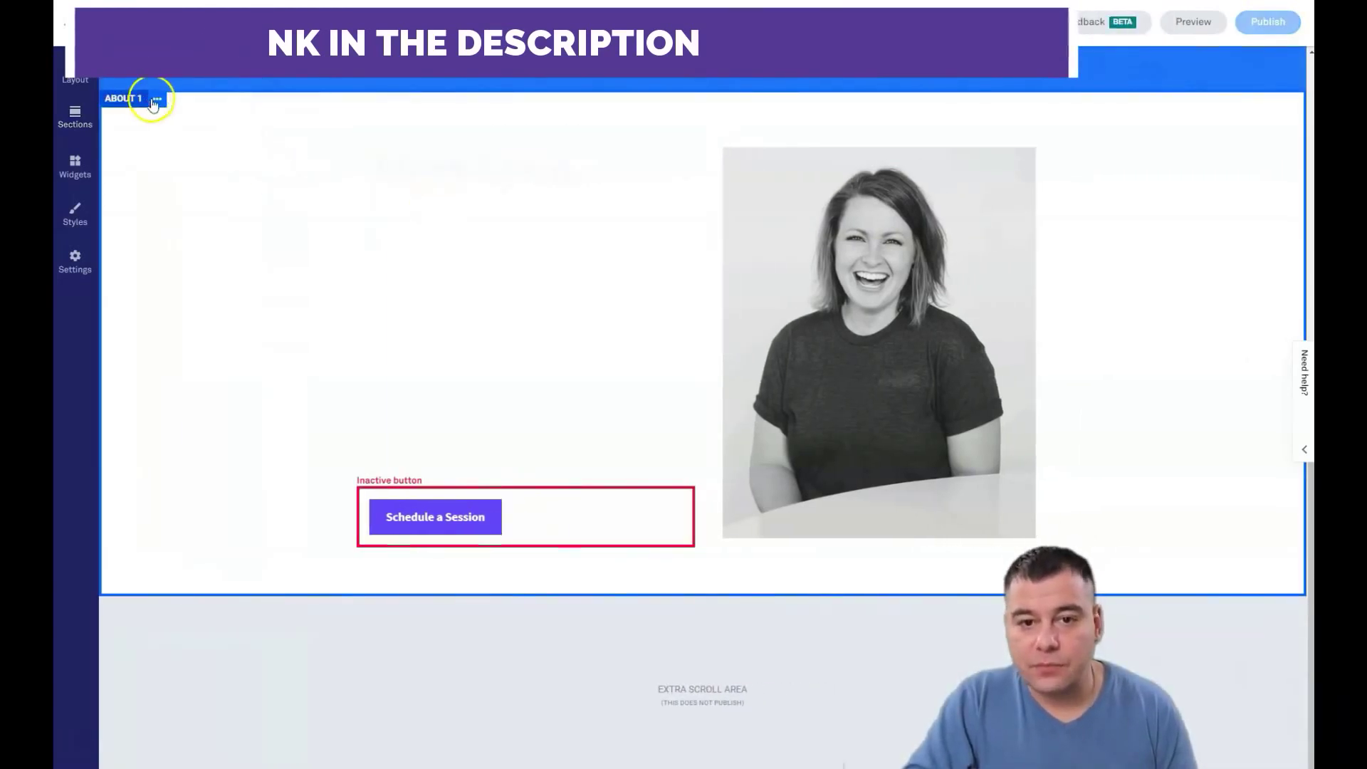
{"action": "left_click", "coordinate": [150, 100]}
{"action": "left_click", "coordinate": [216, 214]}
{"action": "left_click", "coordinate": [279, 162]}
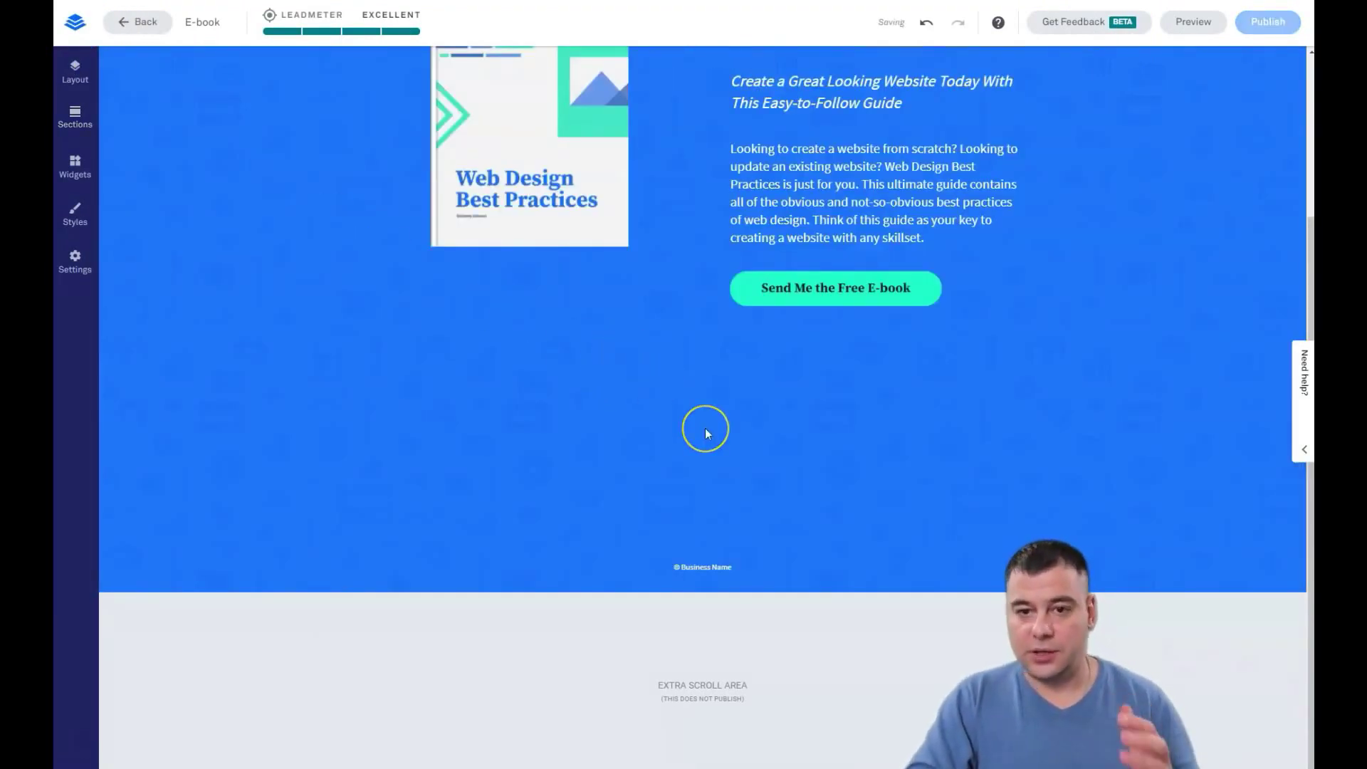
{"action": "scroll", "coordinate": [707, 433], "scroll_direction": "up", "scroll_amount": 3}
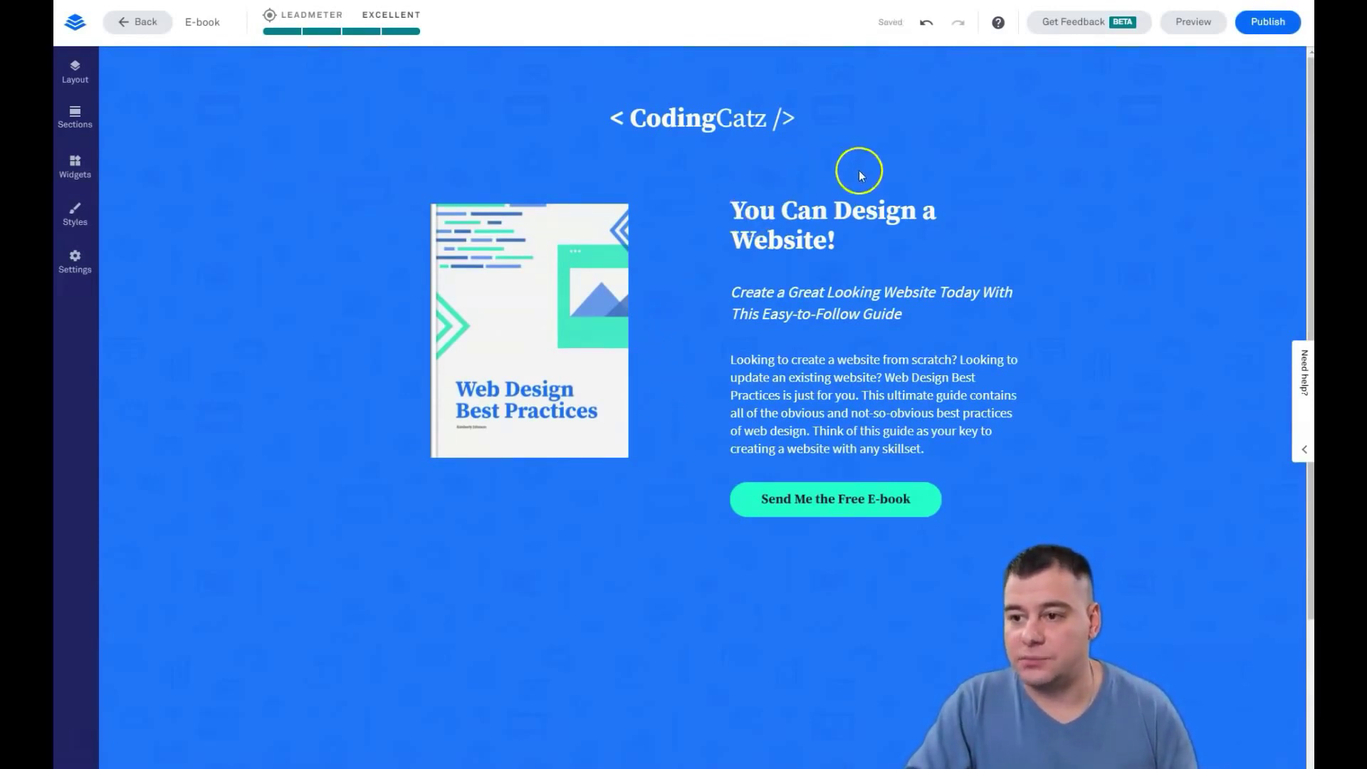
{"action": "mouse_move", "coordinate": [501, 211]}
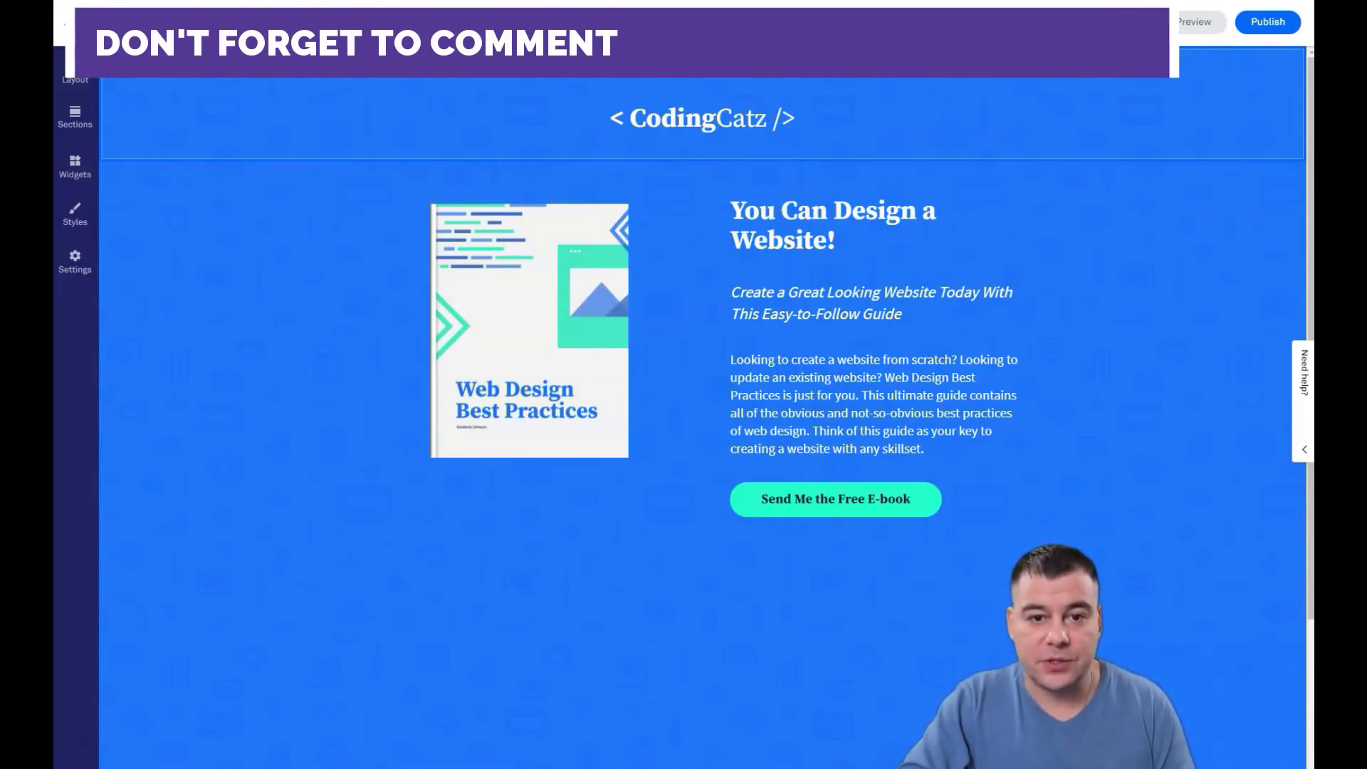
{"action": "left_click", "coordinate": [76, 114]}
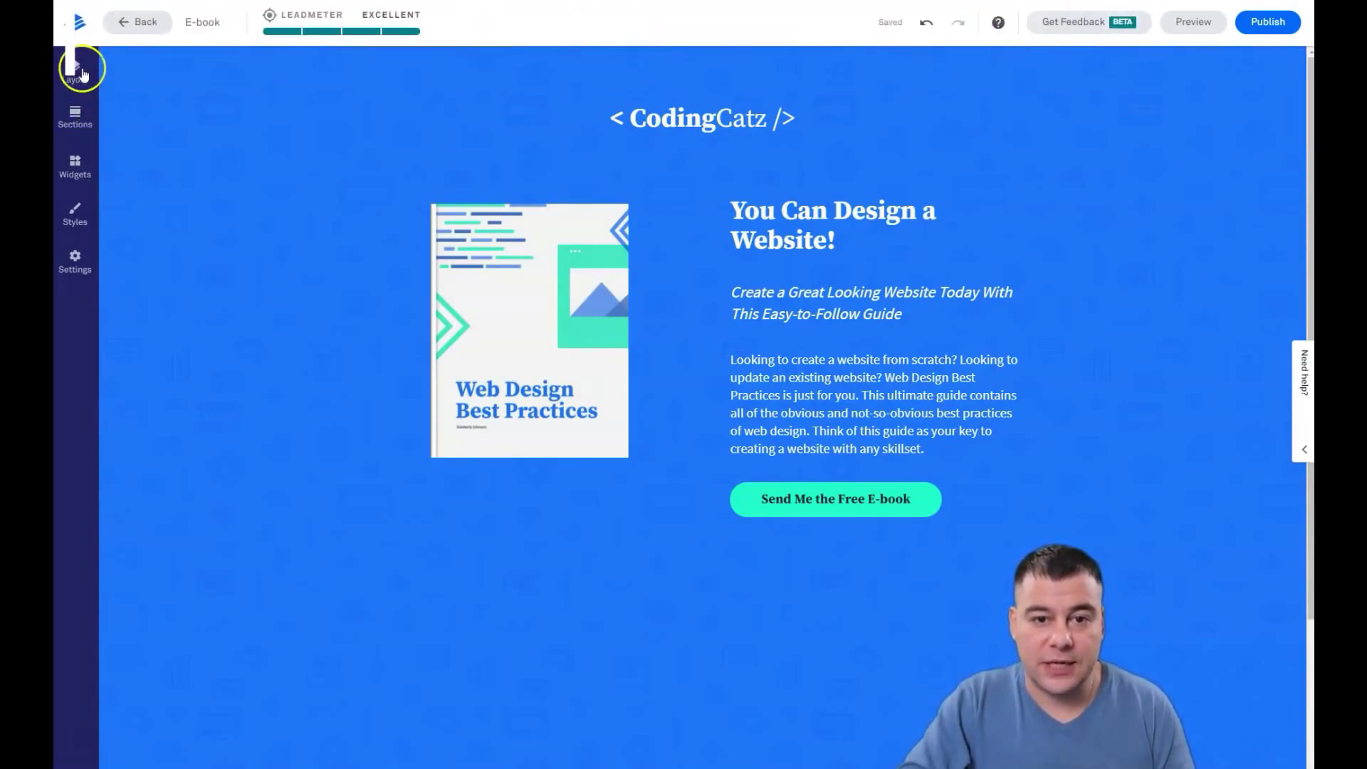
Step: From the Widgets panel, add a trial Sign Up button above the Send button, then delete it
{"action": "left_click", "coordinate": [75, 118]}
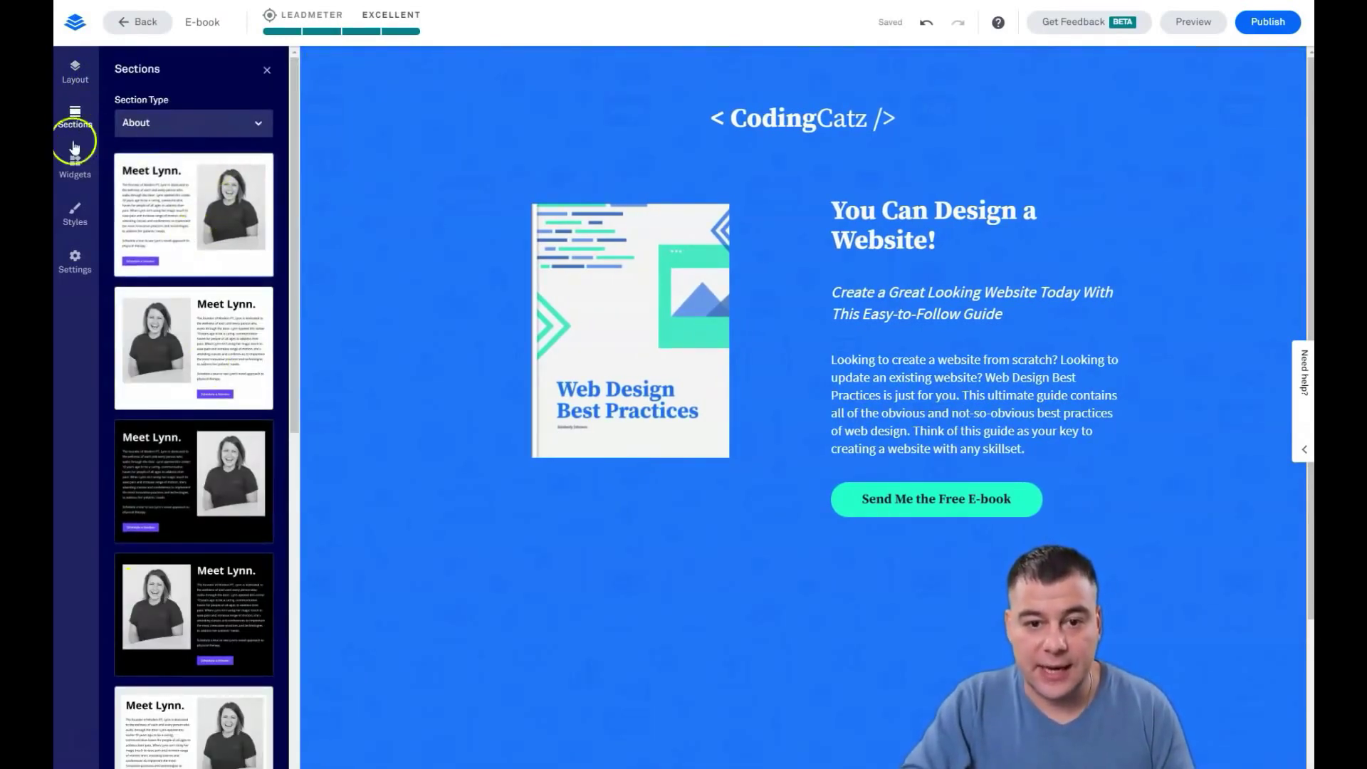
{"action": "left_click", "coordinate": [75, 166]}
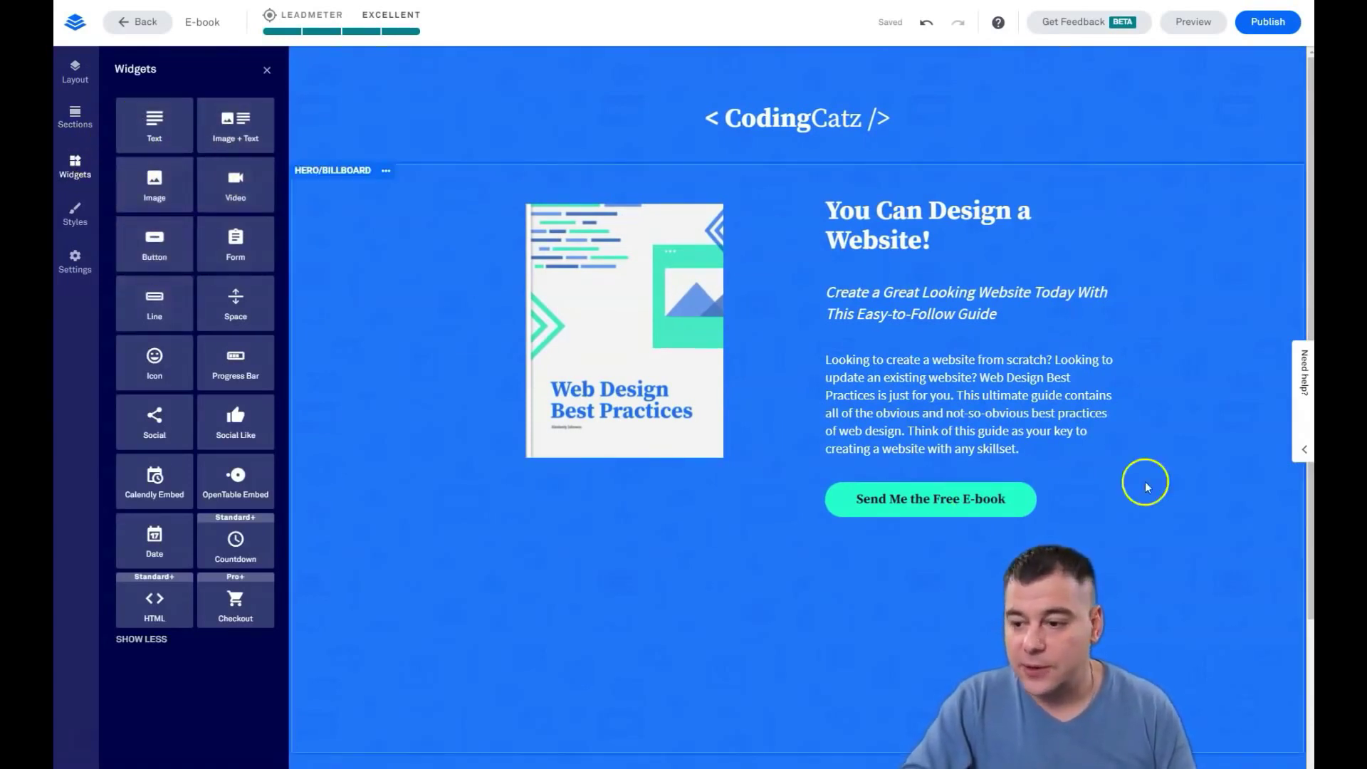
{"action": "left_click_drag", "start_coordinate": [152, 249], "coordinate": [943, 519]}
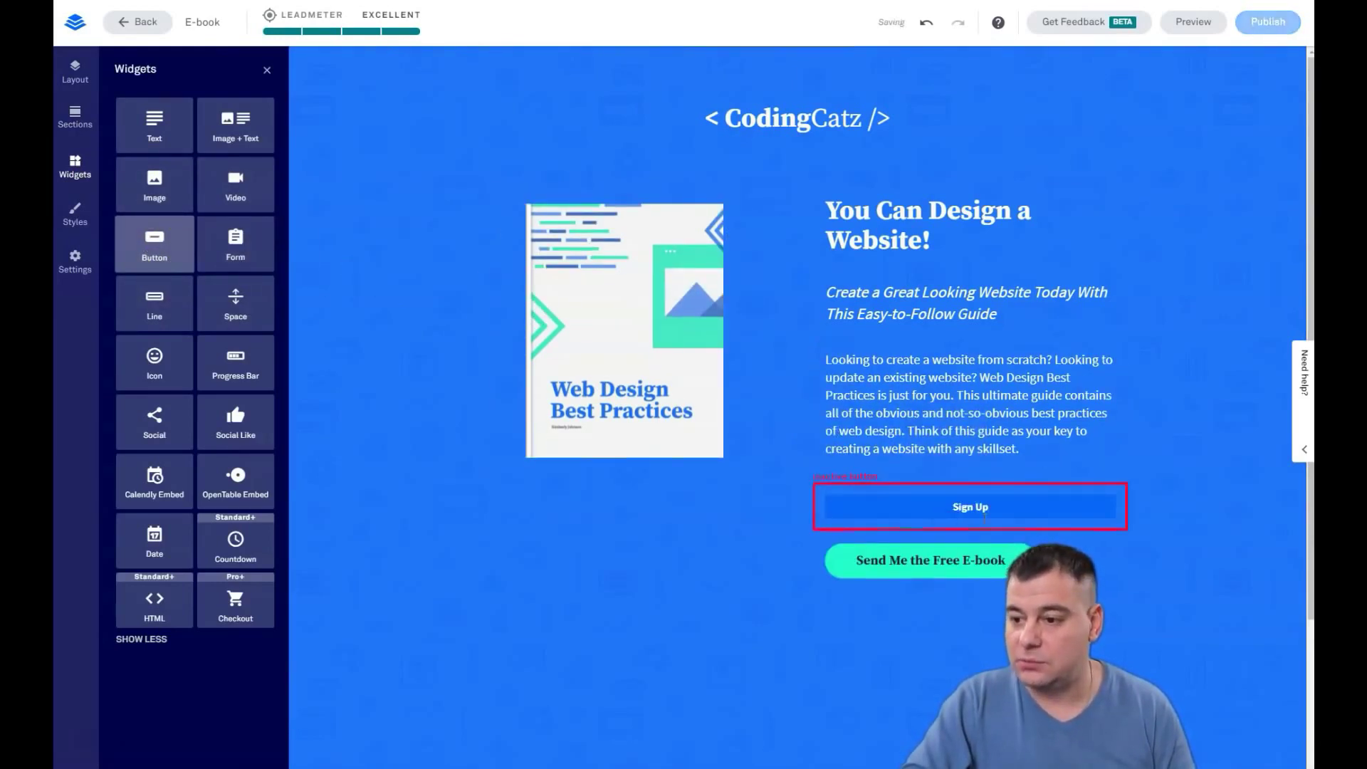
{"action": "left_click", "coordinate": [872, 507]}
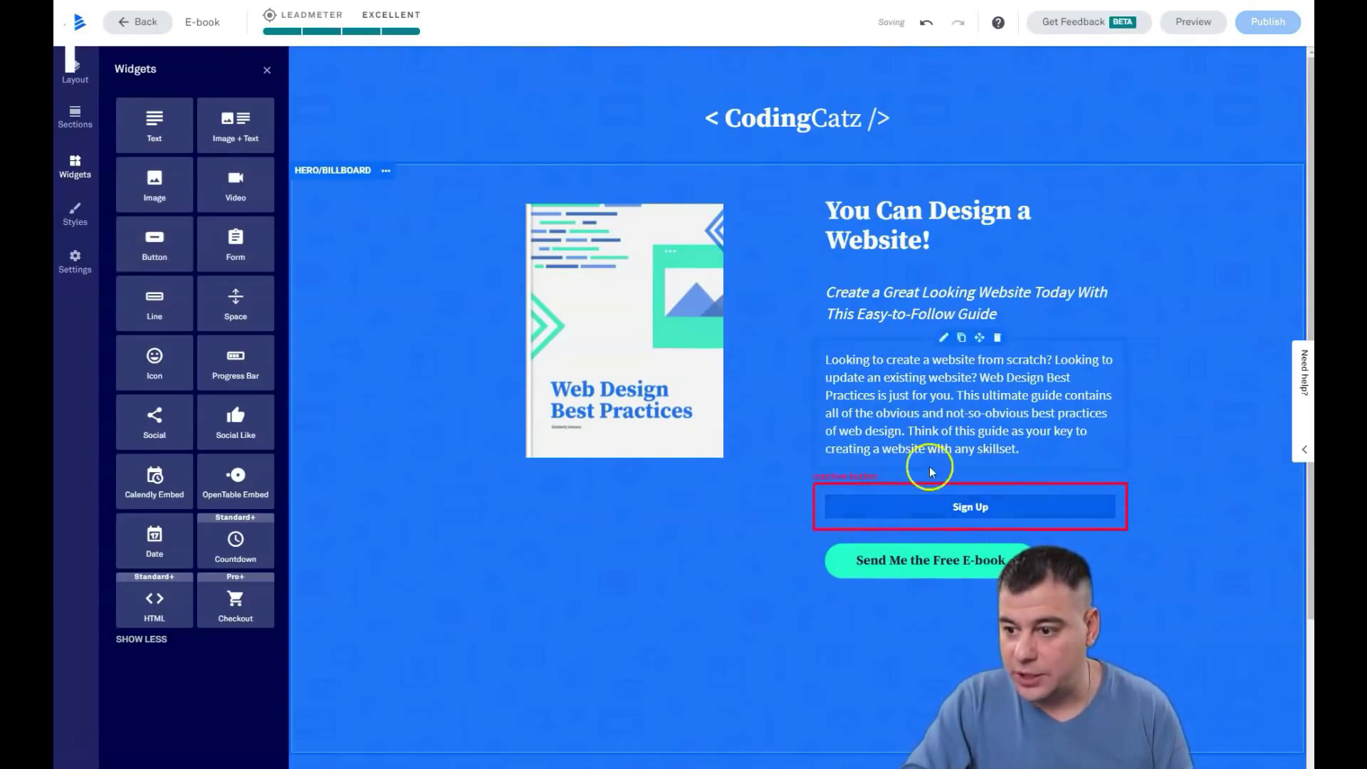
{"action": "left_click", "coordinate": [954, 481]}
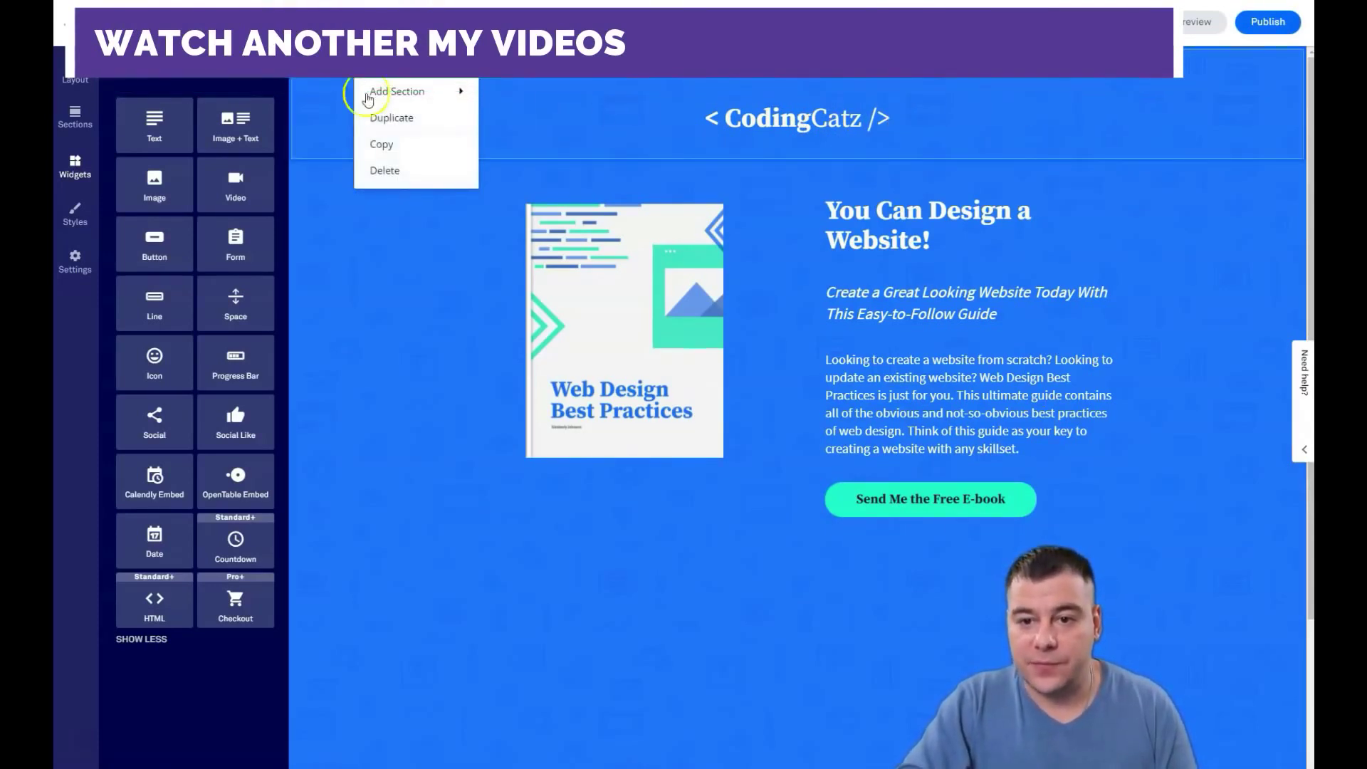
Step: Delete the CodingCatz header section and open the Hero/Billboard section settings
{"action": "left_click", "coordinate": [383, 171]}
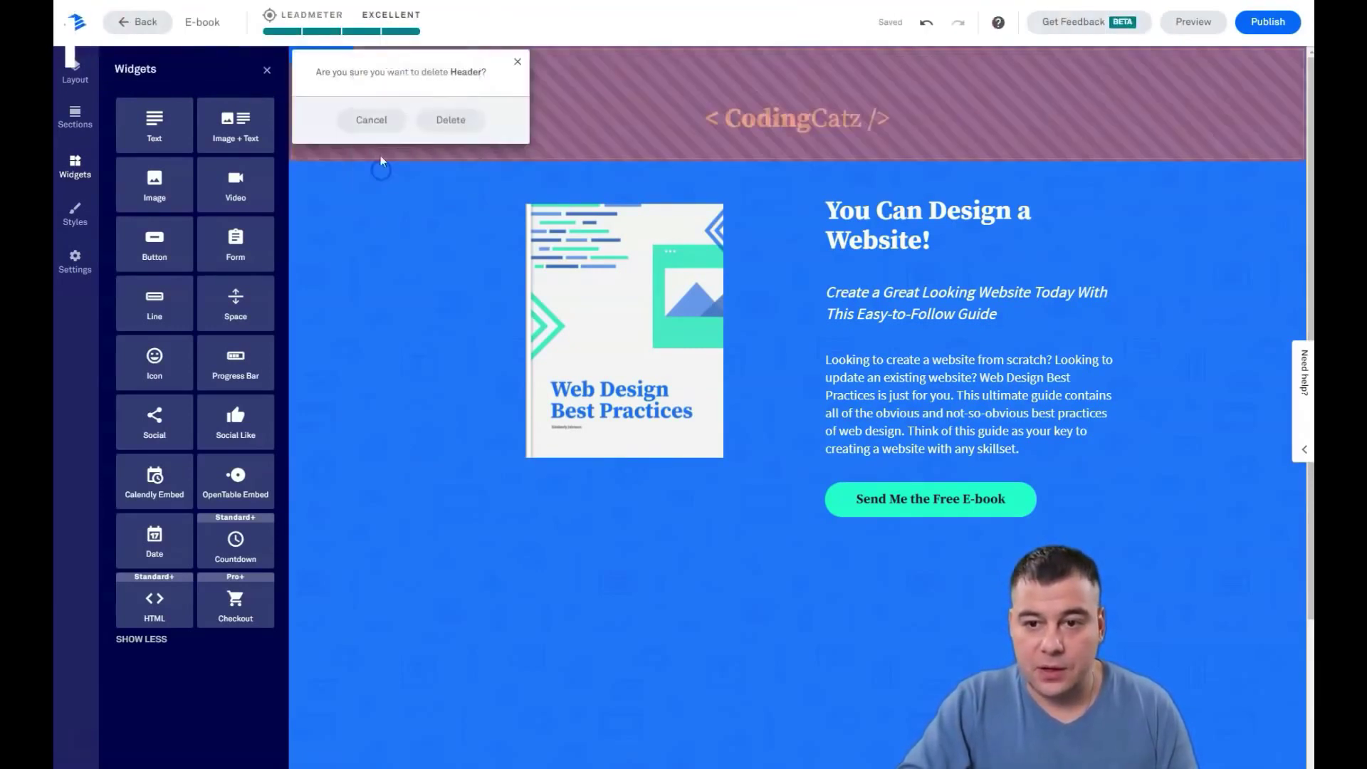
{"action": "left_click", "coordinate": [434, 120]}
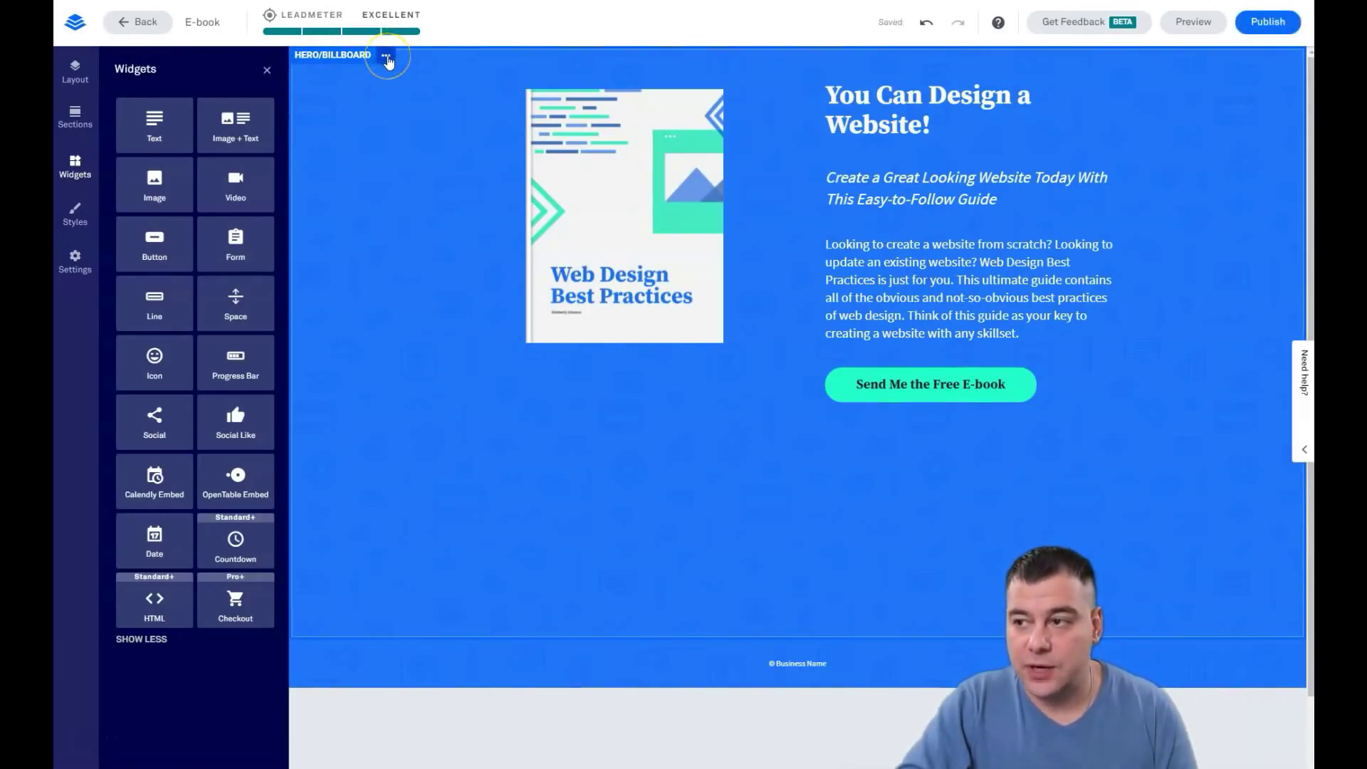
{"action": "left_click", "coordinate": [386, 57]}
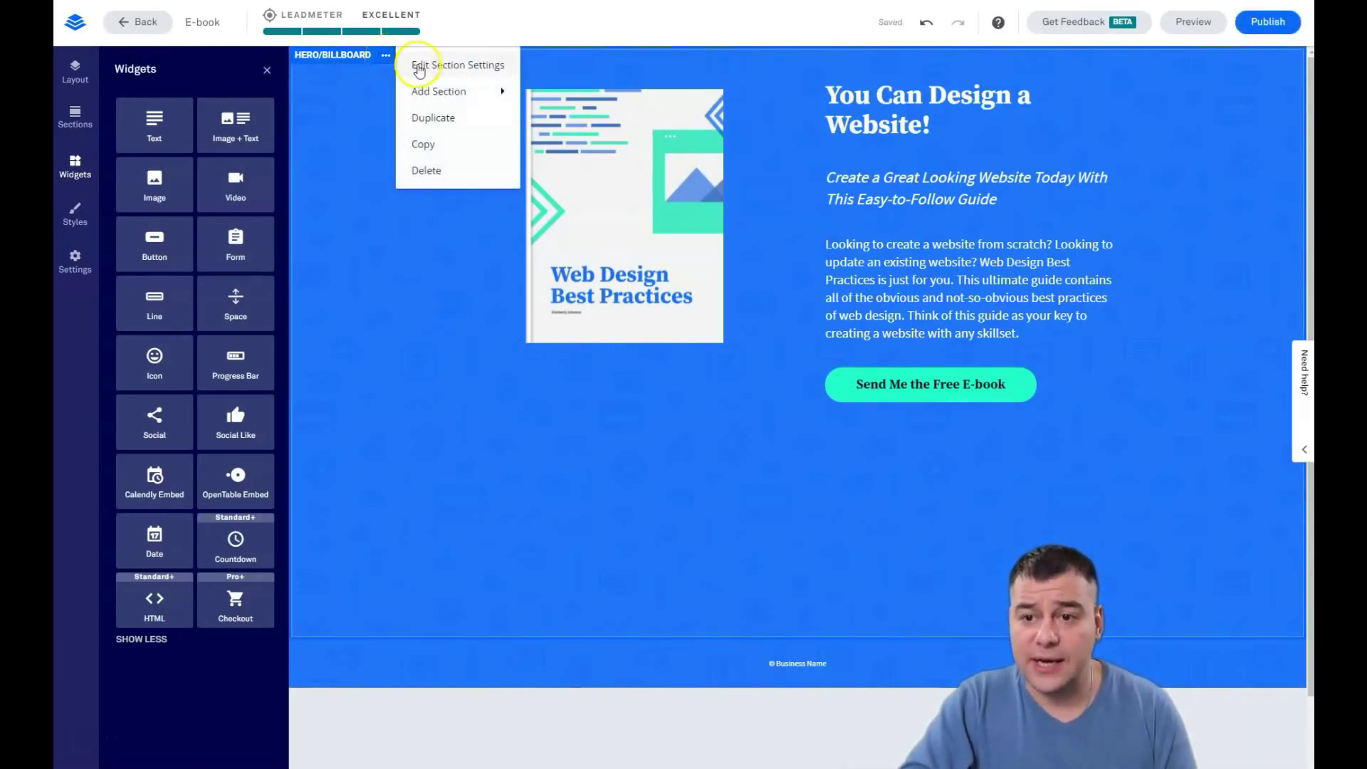
{"action": "mouse_move", "coordinate": [448, 96]}
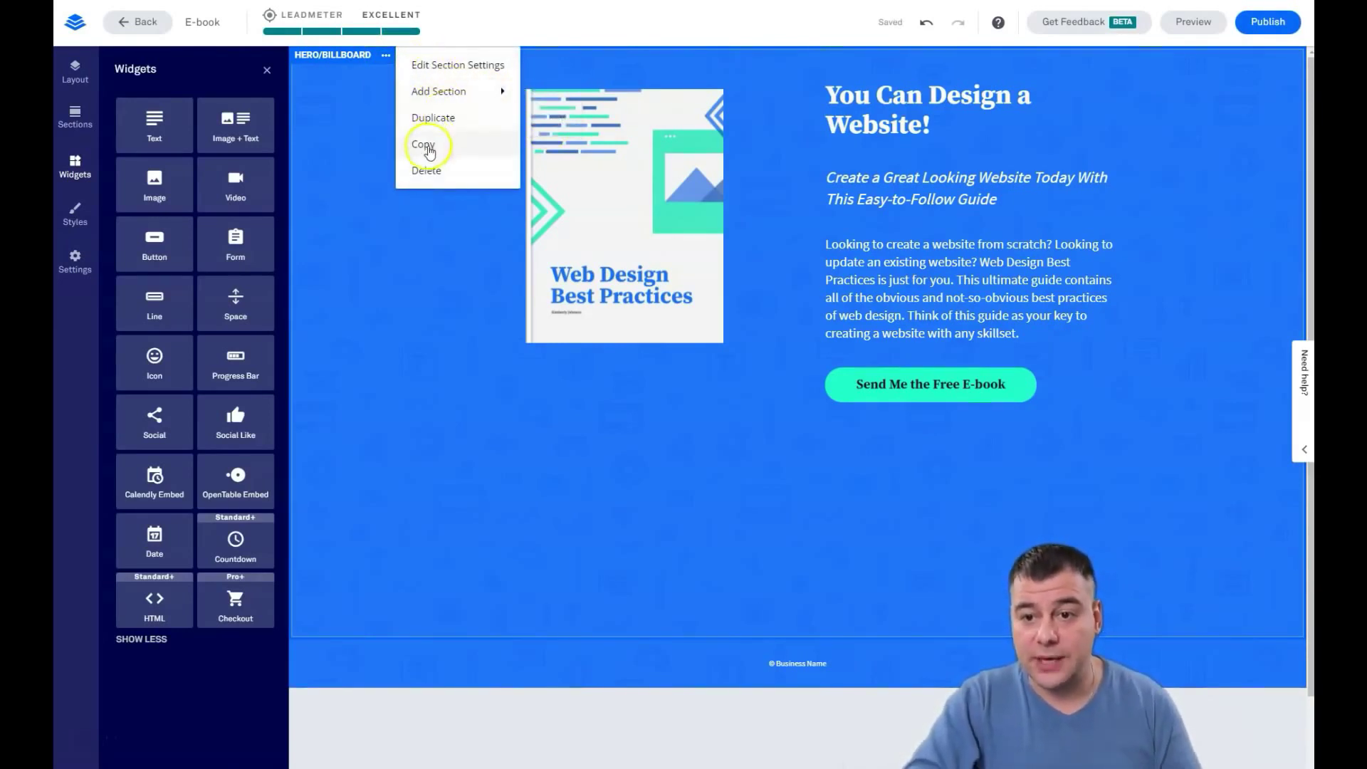
{"action": "left_click", "coordinate": [366, 75]}
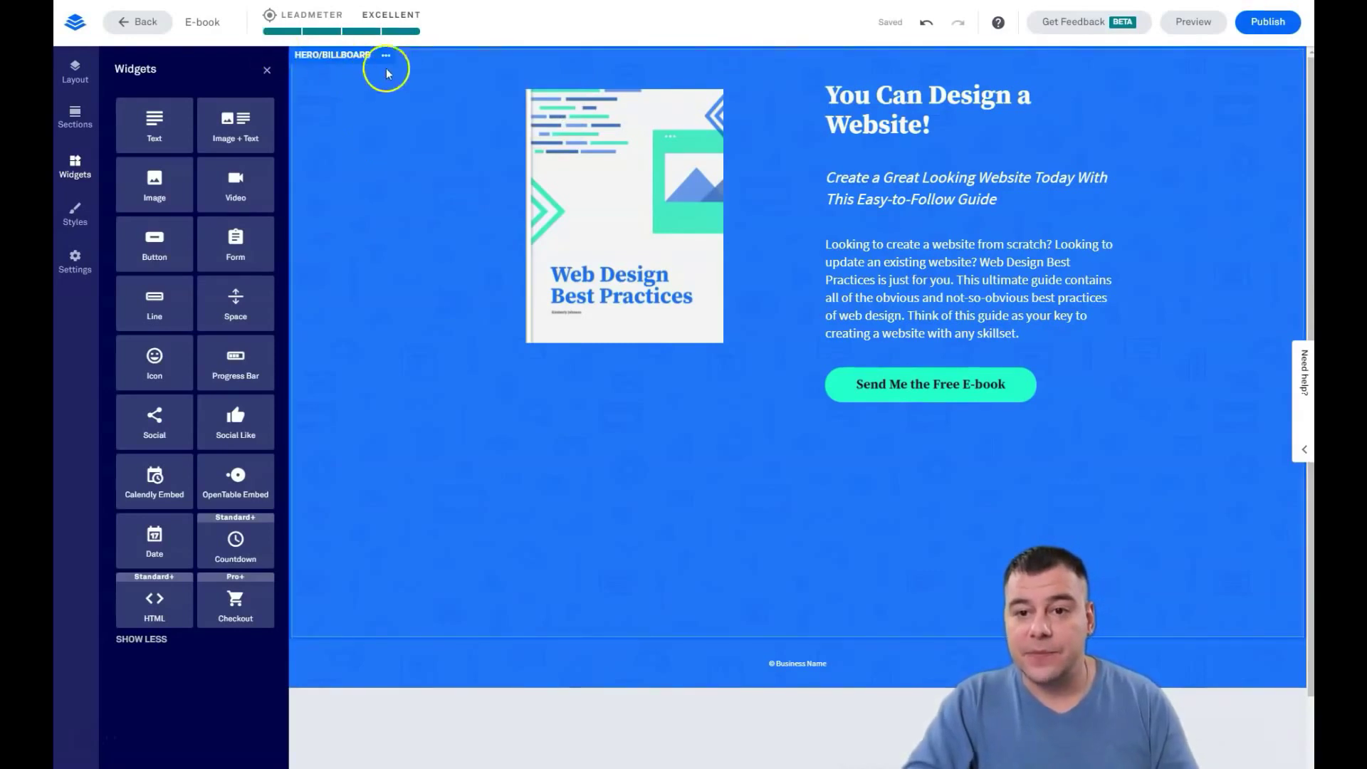
{"action": "left_click", "coordinate": [388, 57]}
{"action": "left_click", "coordinate": [419, 64]}
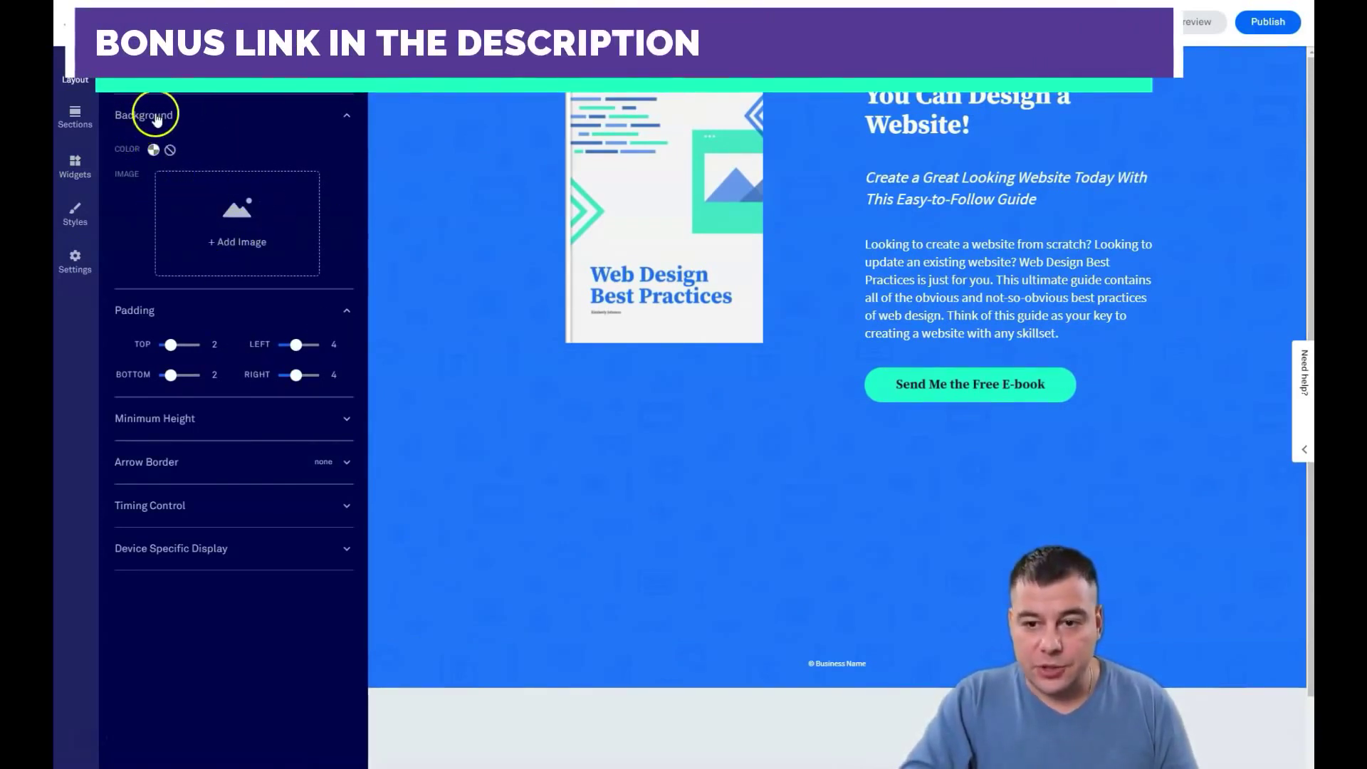
Step: Set the hero background to custom colour 4E4B4B at 63% opacity
{"action": "left_click", "coordinate": [154, 151]}
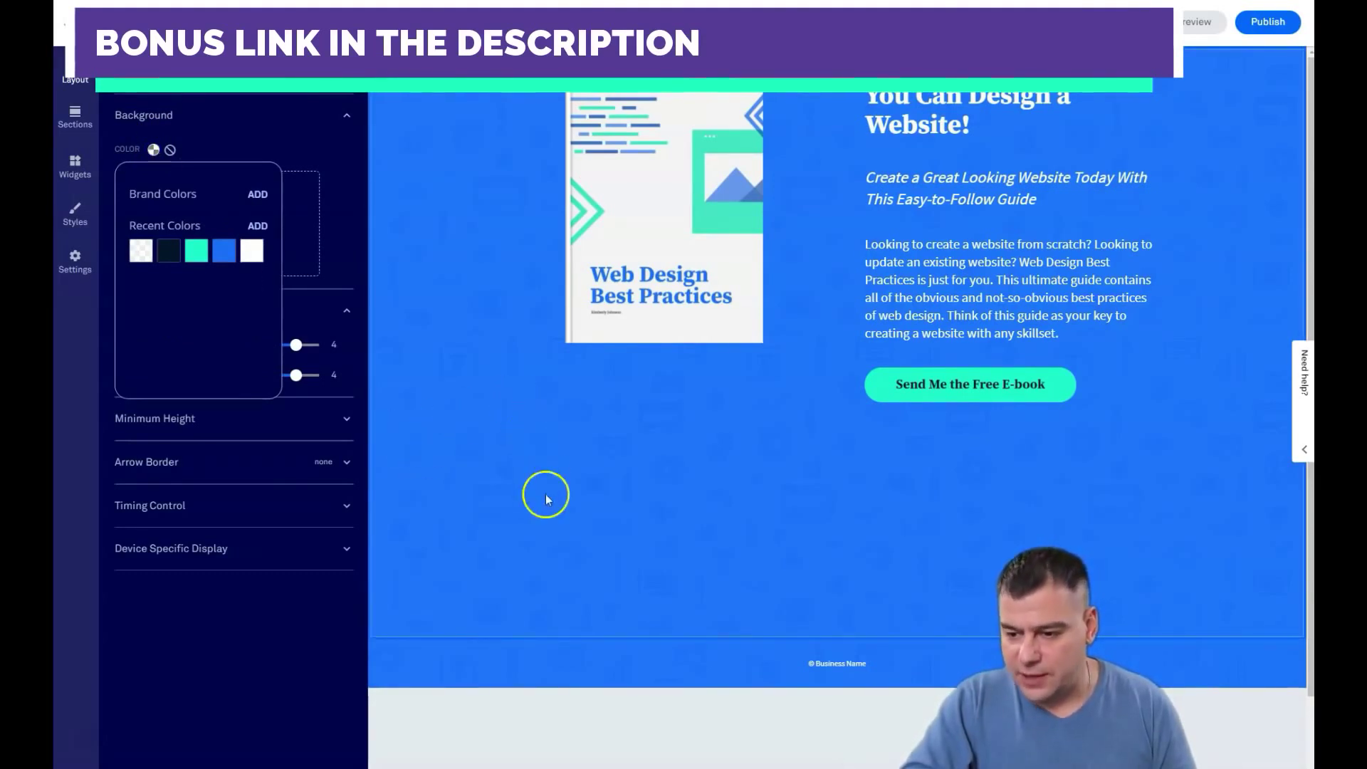
{"action": "left_click", "coordinate": [258, 226]}
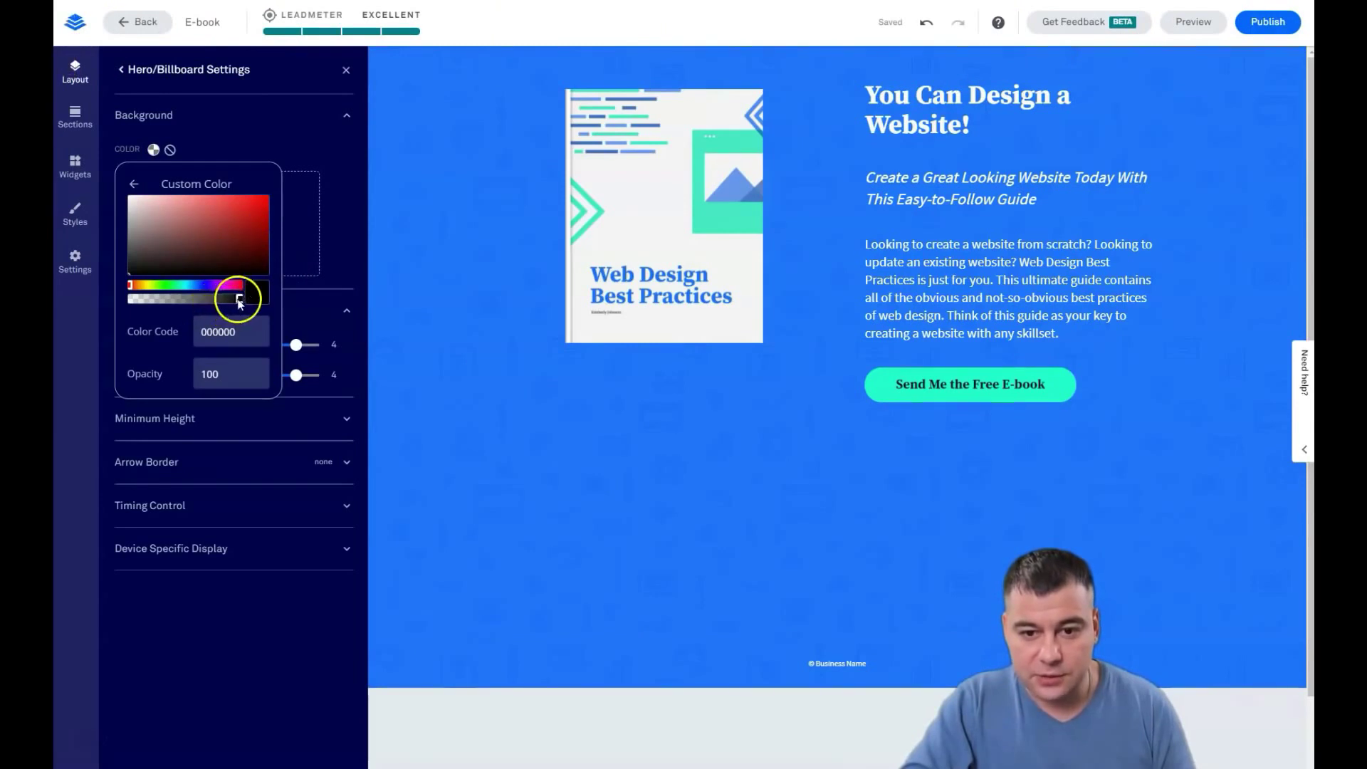
{"action": "left_click", "coordinate": [199, 299]}
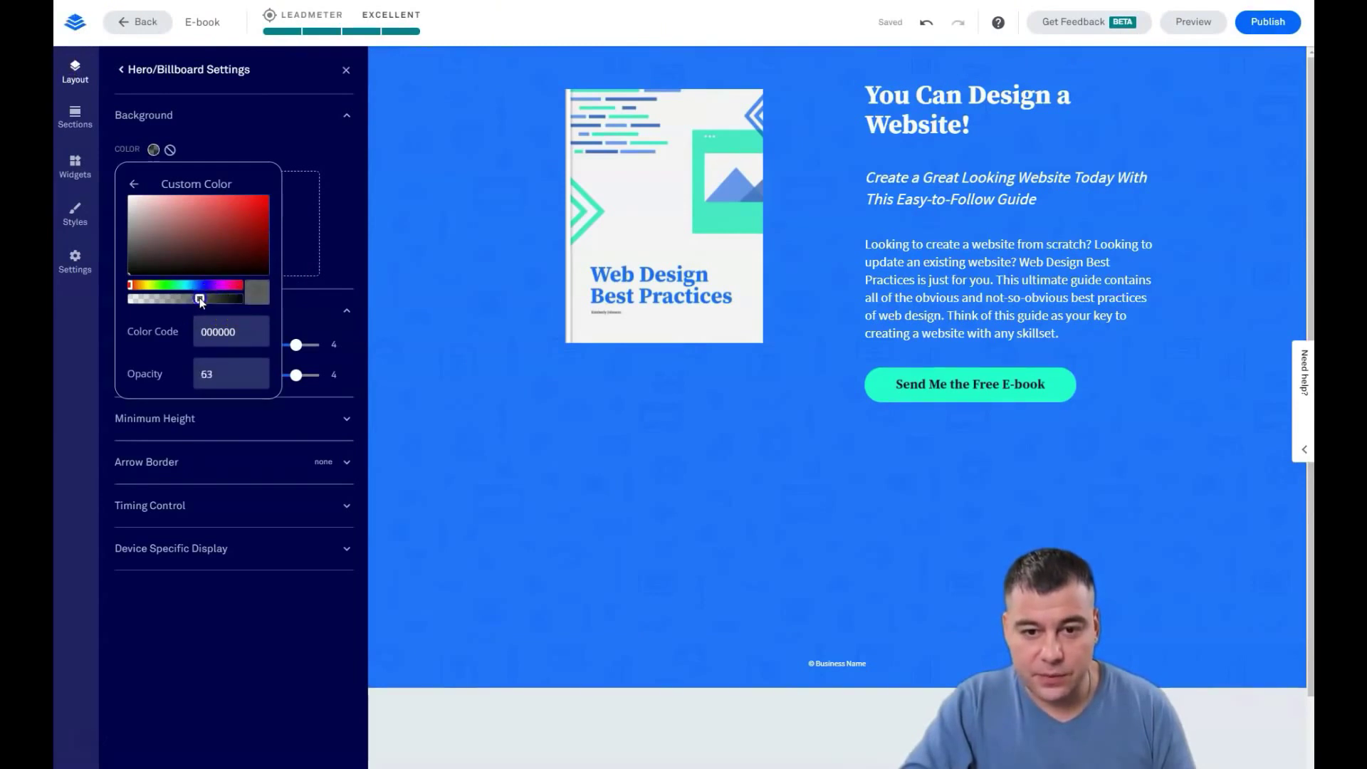
{"action": "left_click", "coordinate": [130, 254]}
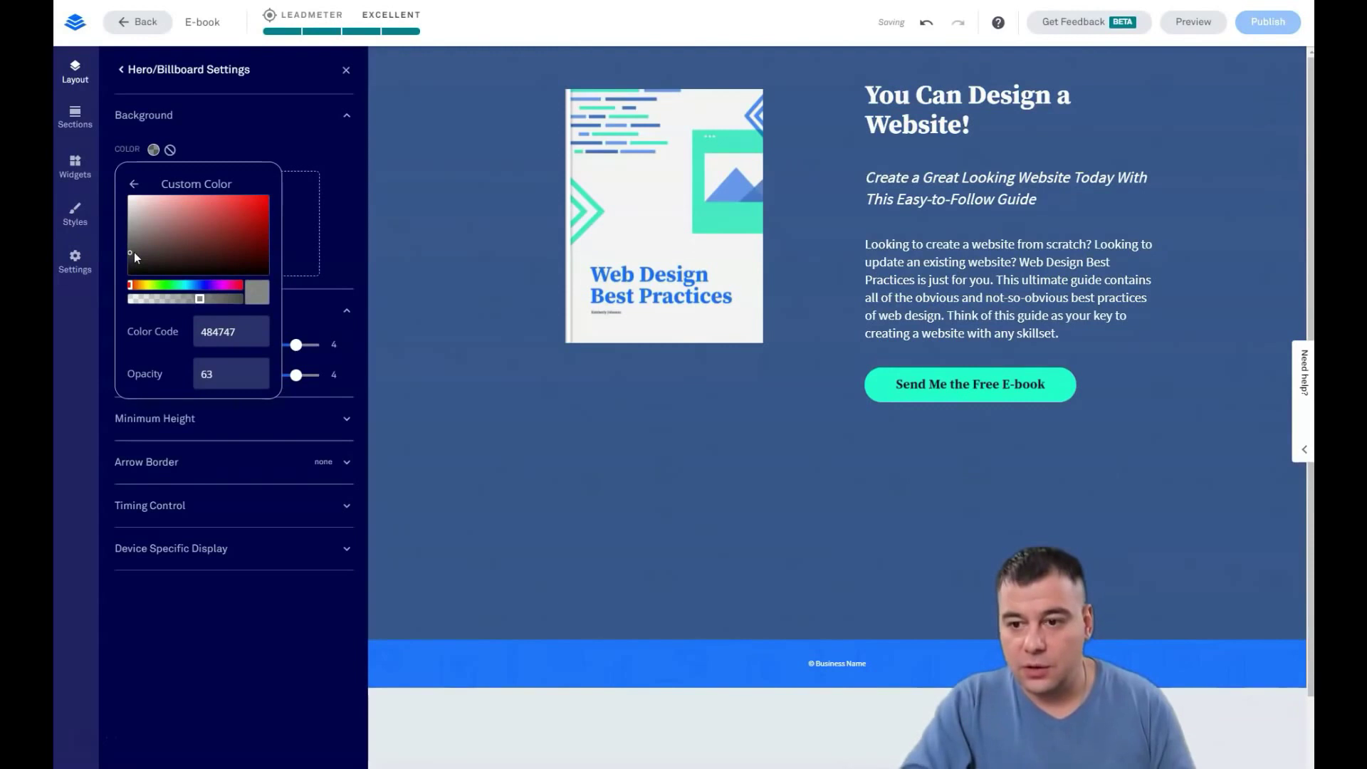
{"action": "left_click", "coordinate": [132, 244]}
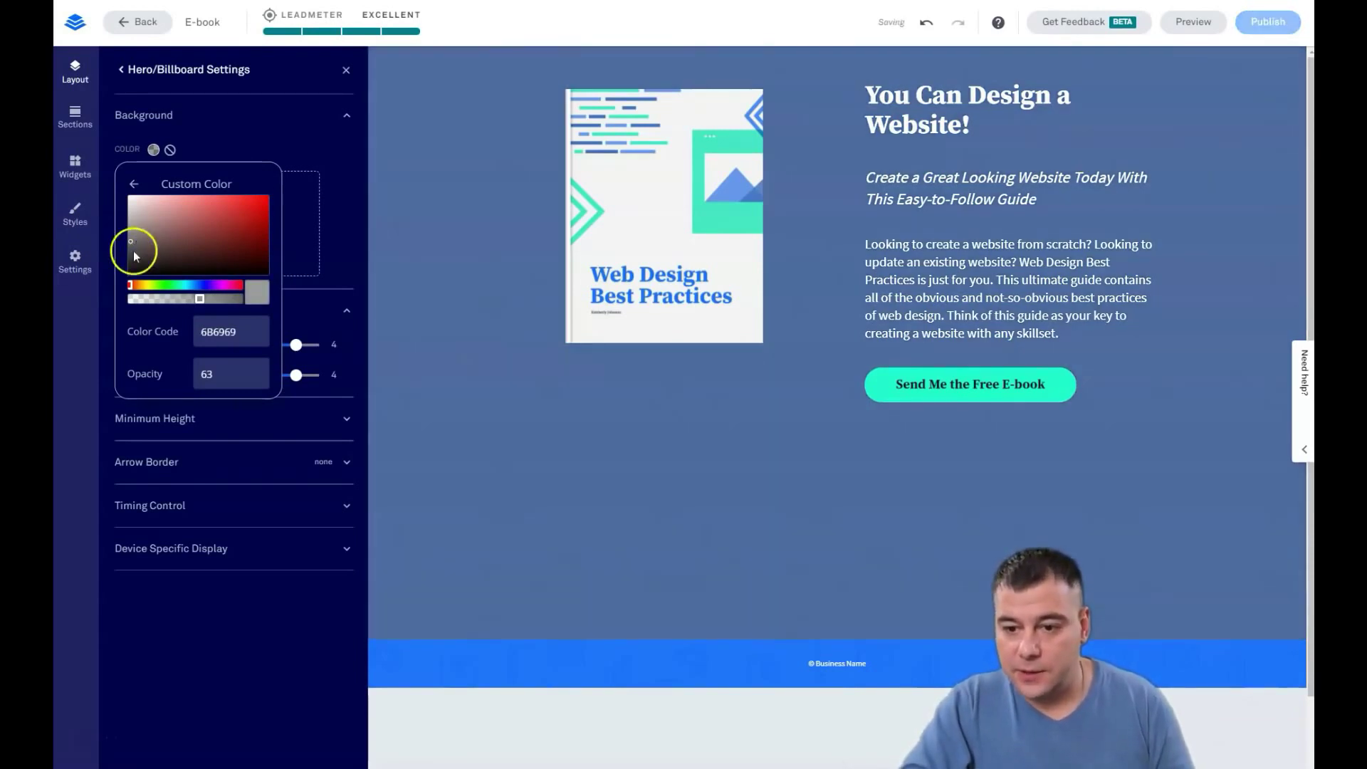
{"action": "left_click", "coordinate": [134, 251]}
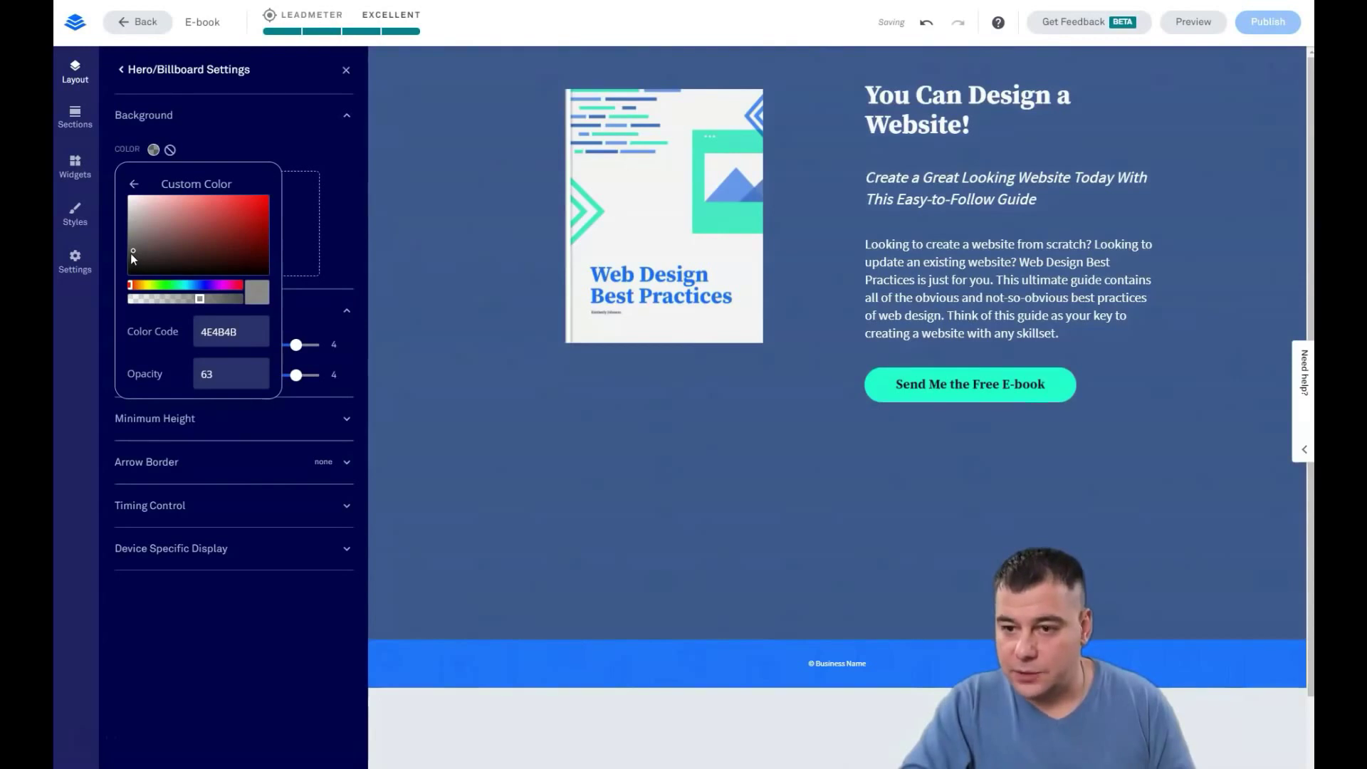
{"action": "left_click", "coordinate": [150, 277]}
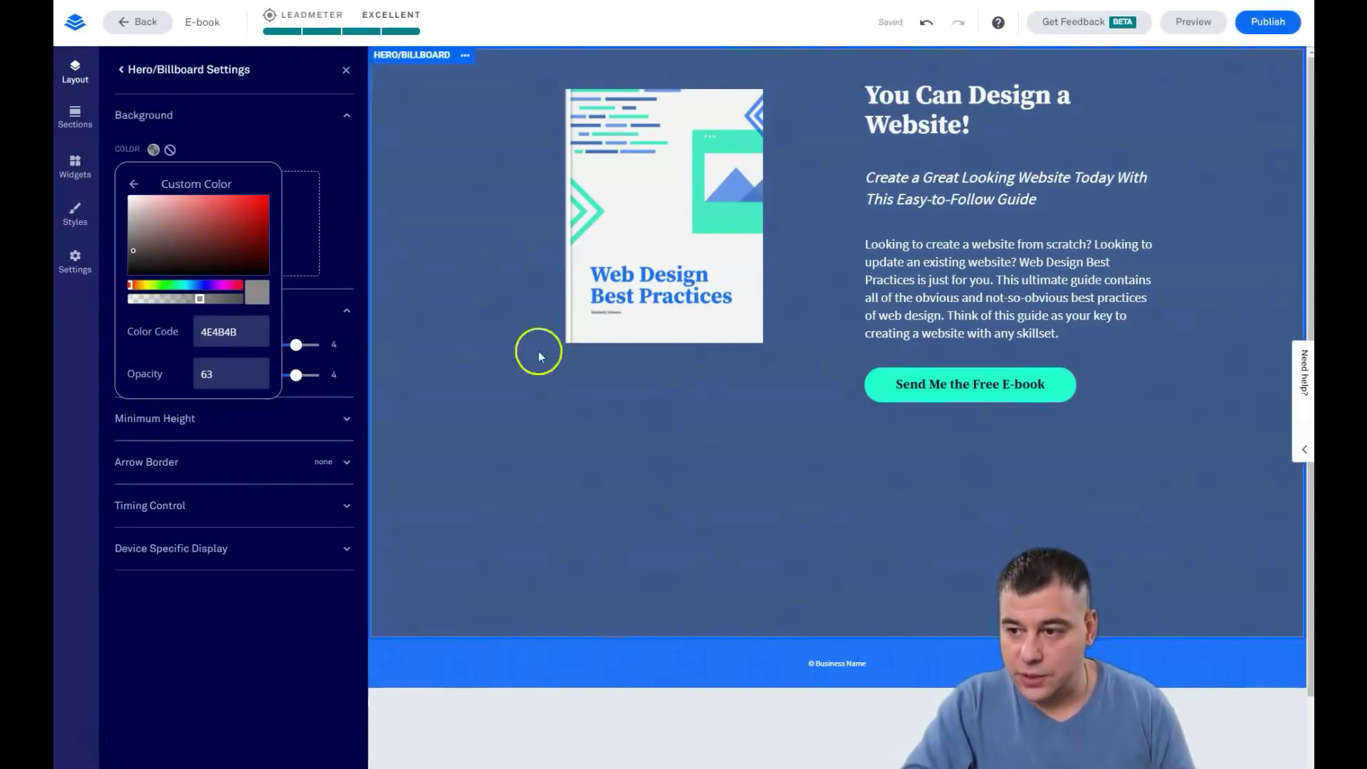
{"action": "left_click", "coordinate": [274, 146]}
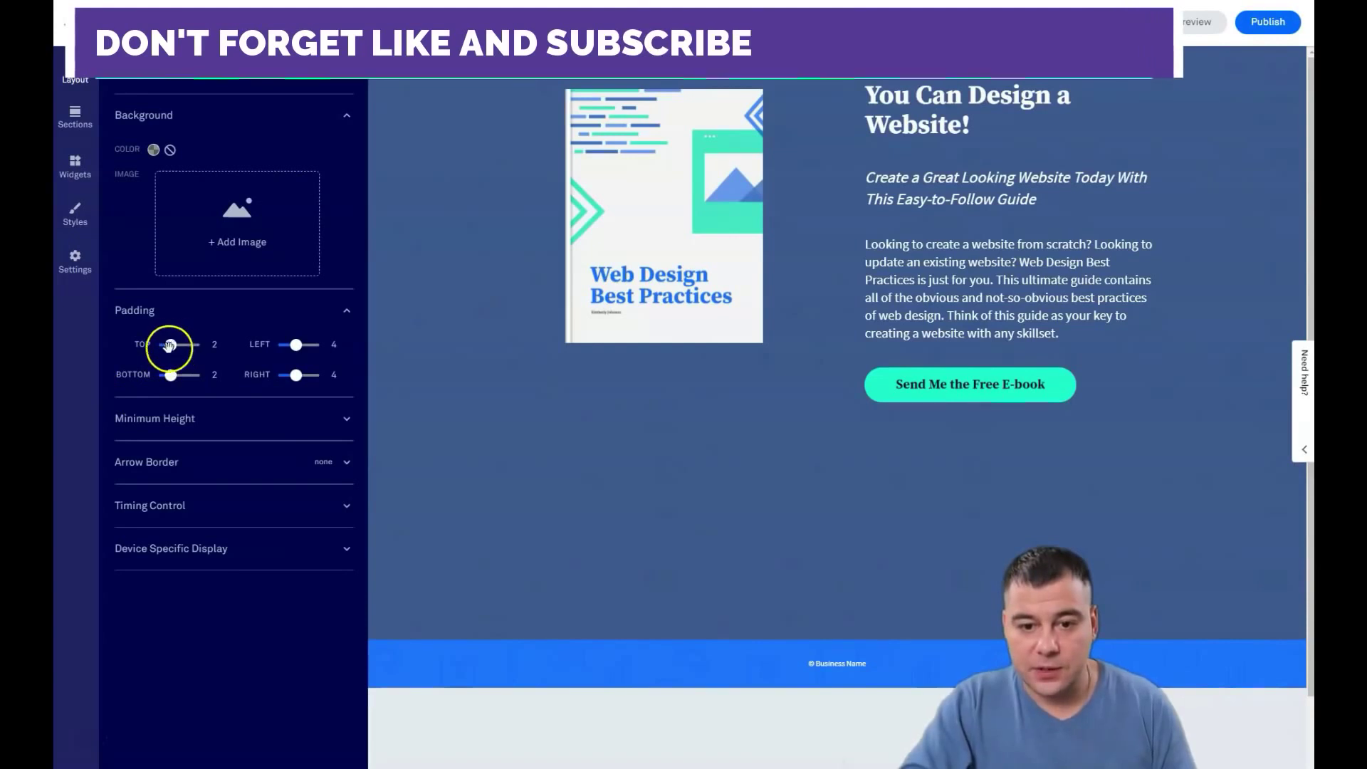
Step: Compare 75% and 50%, then set the hero's minimum height to 50% and close settings
{"action": "left_click", "coordinate": [345, 421]}
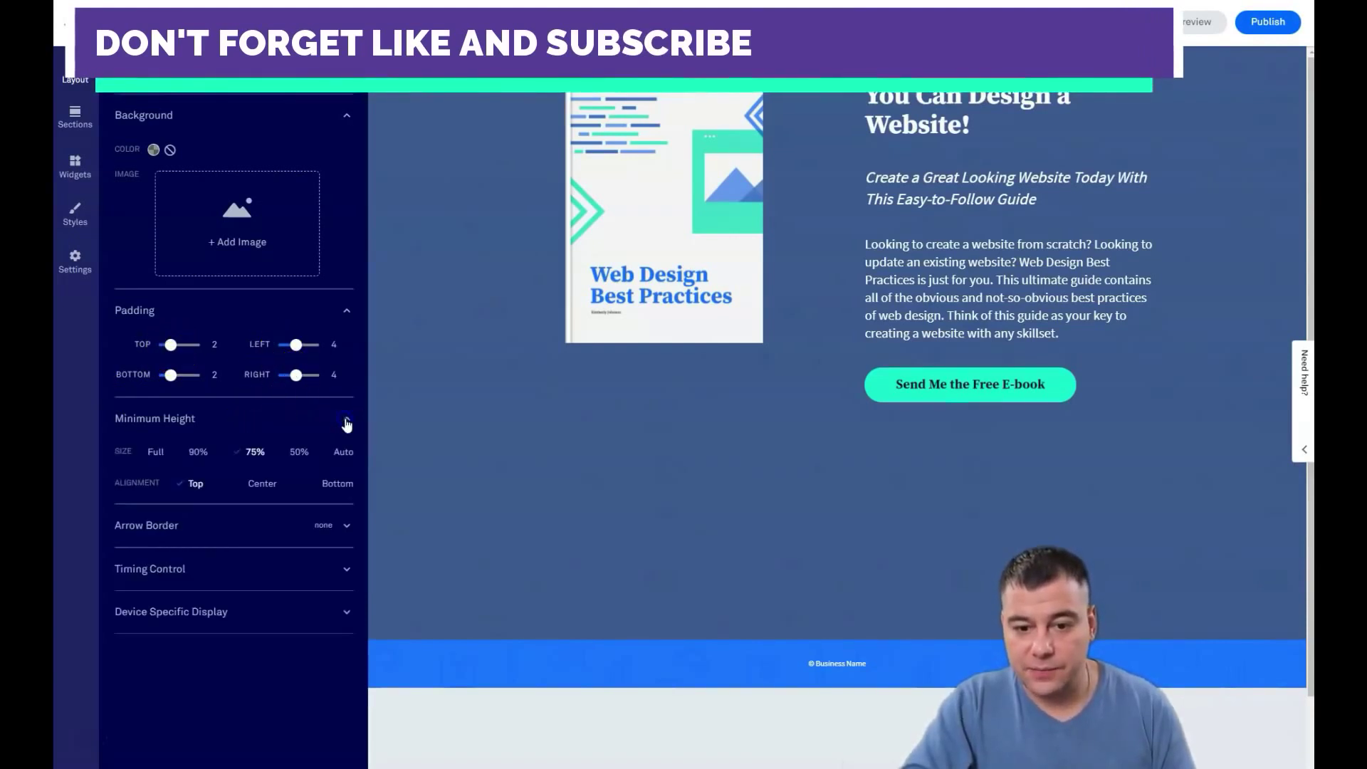
{"action": "left_click", "coordinate": [297, 454]}
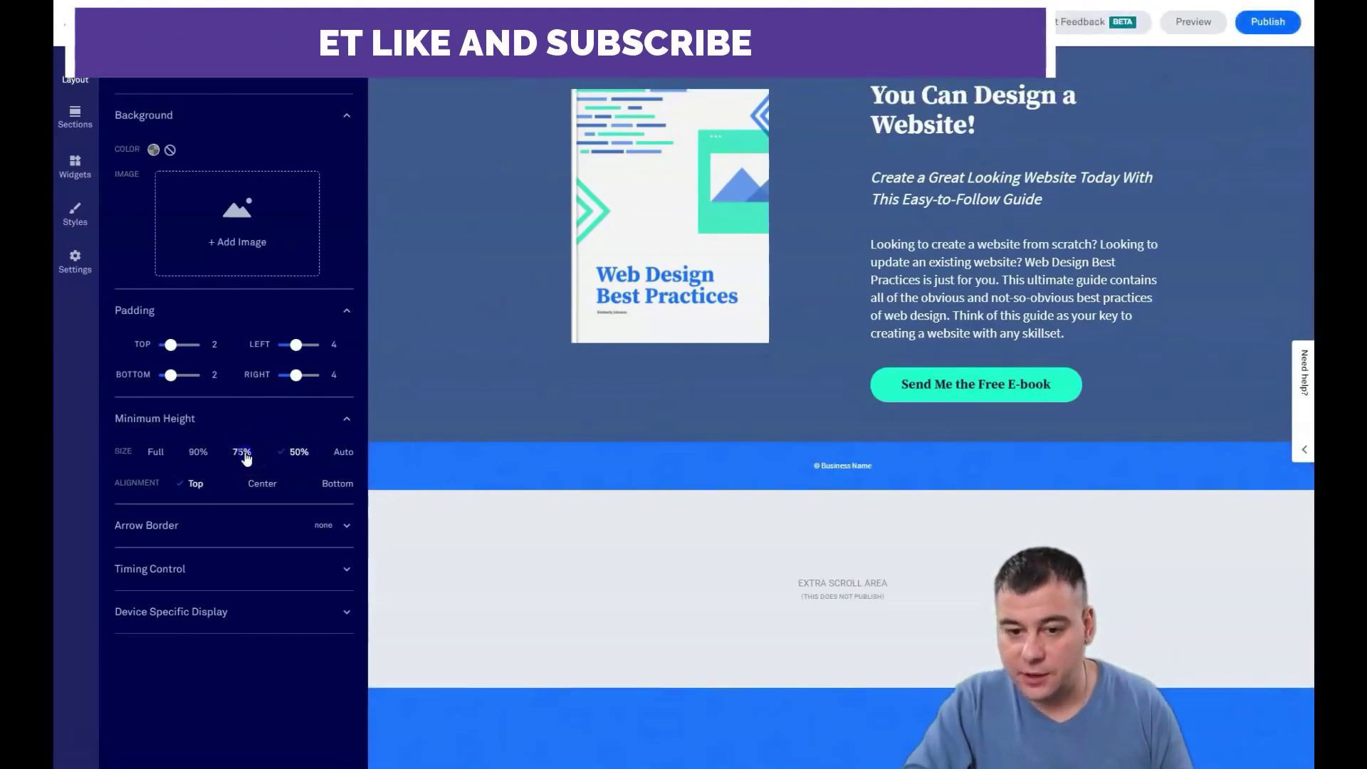
{"action": "left_click", "coordinate": [243, 453]}
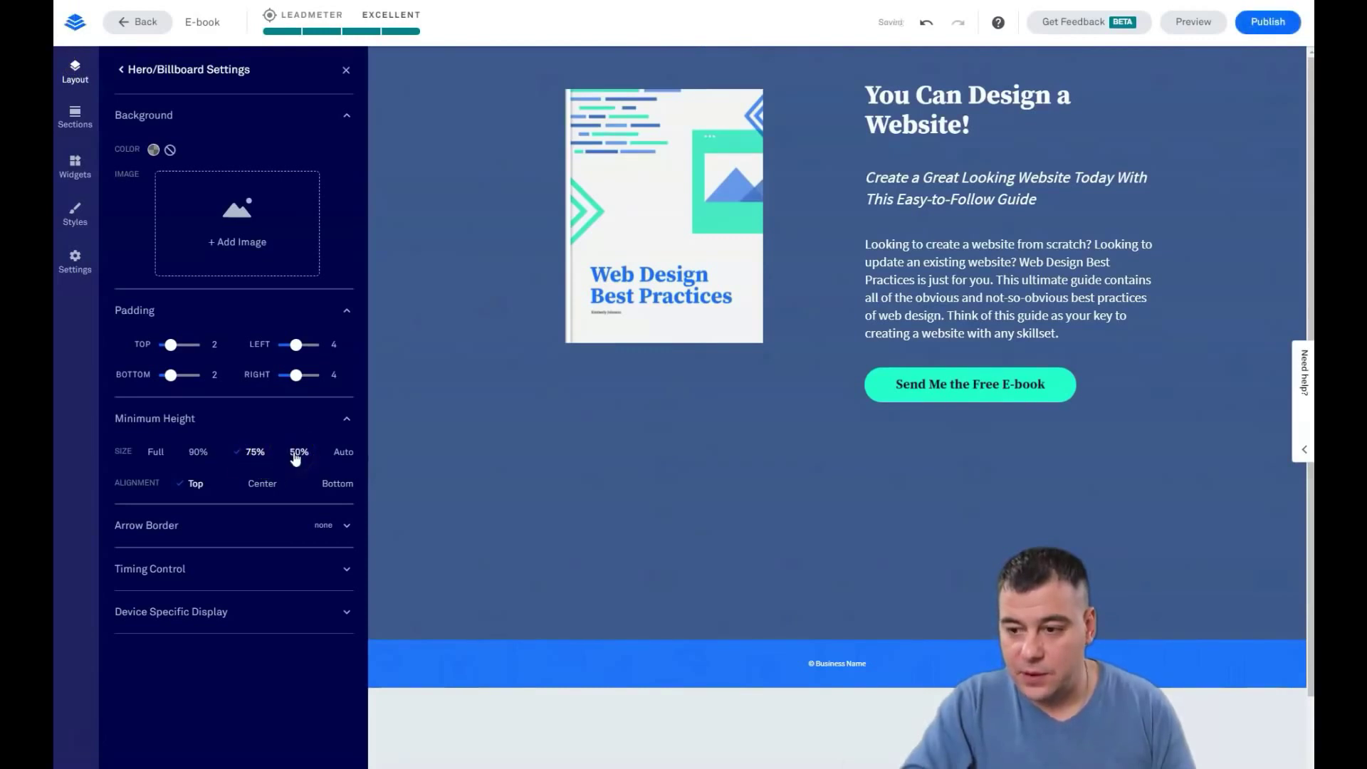
{"action": "left_click", "coordinate": [297, 453]}
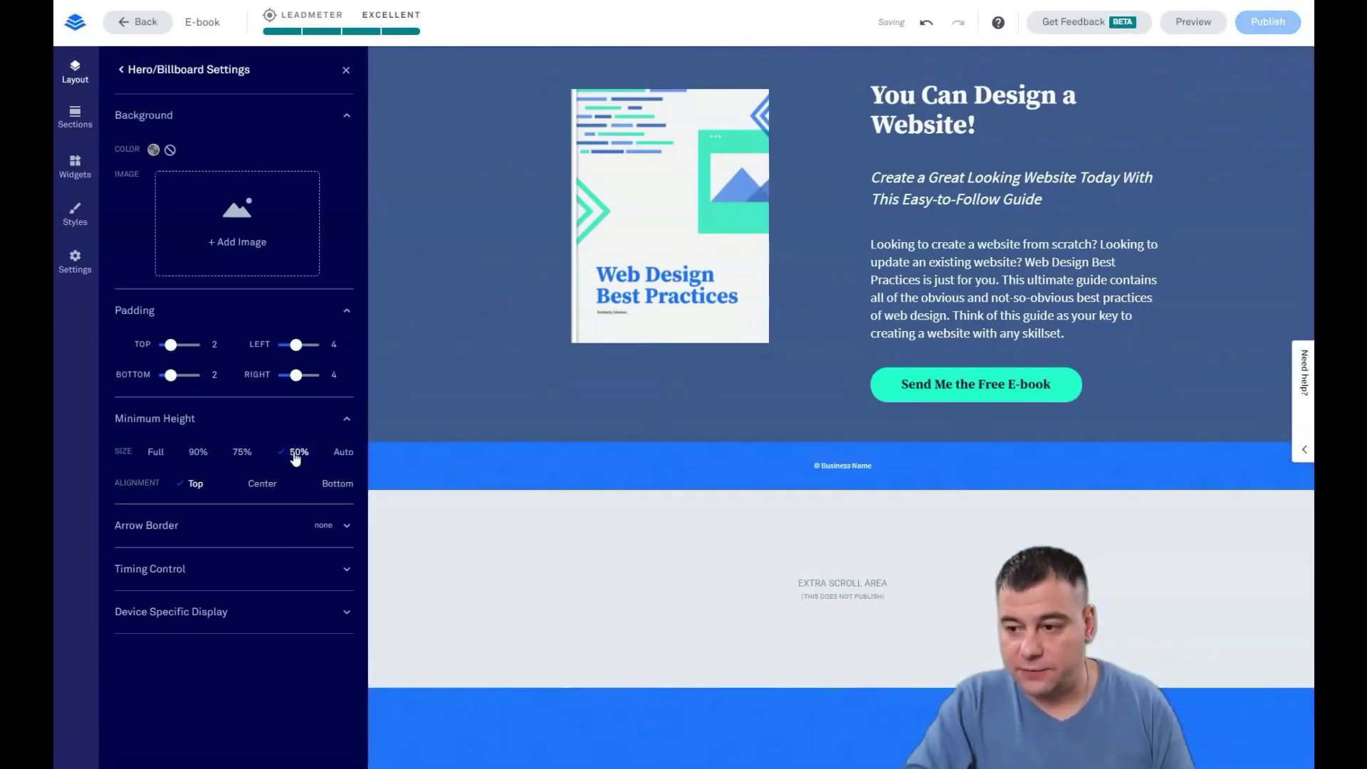
{"action": "left_click", "coordinate": [306, 83]}
{"action": "left_click", "coordinate": [195, 57]}
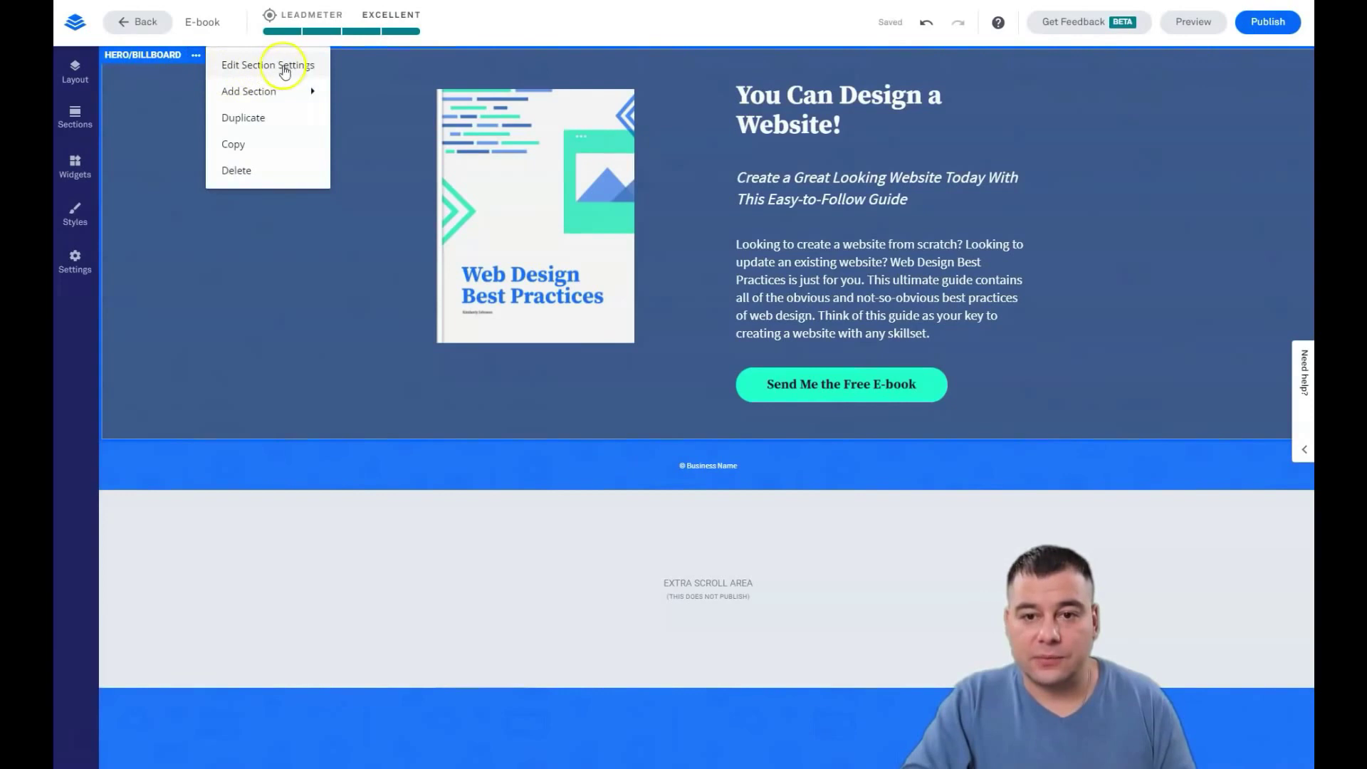
Step: Resize the Web Design Best Practices cover image to 73% width and centre-align it
{"action": "left_click", "coordinate": [284, 68]}
{"action": "left_click", "coordinate": [345, 72]}
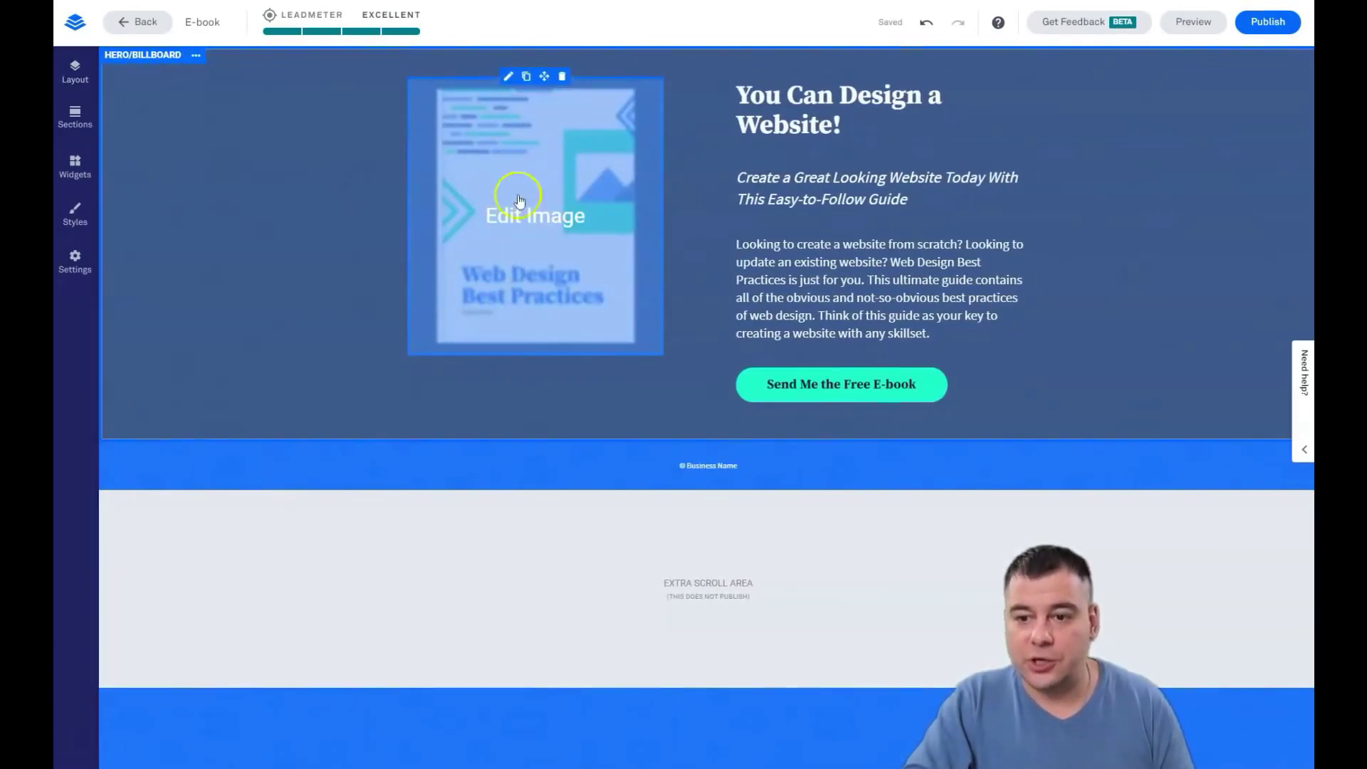
{"action": "left_click", "coordinate": [521, 223]}
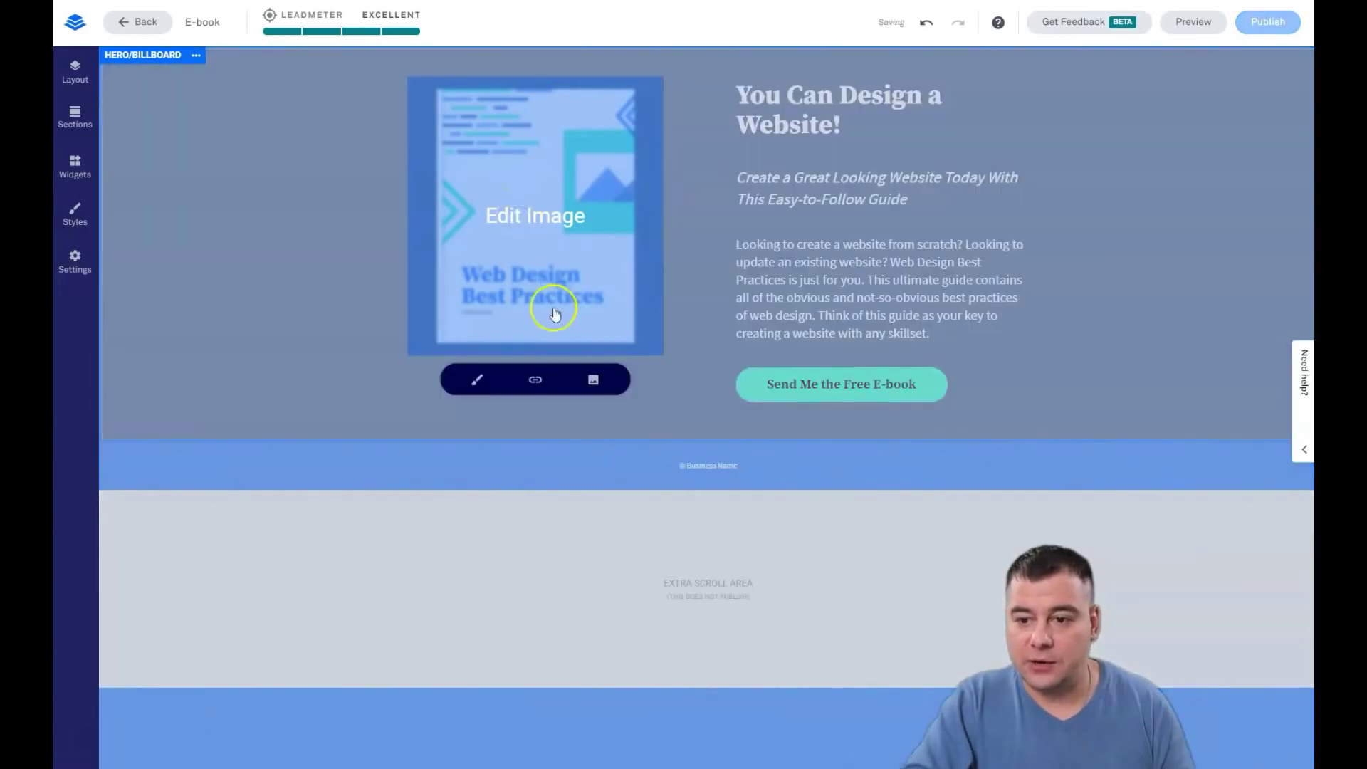
{"action": "left_click", "coordinate": [478, 383]}
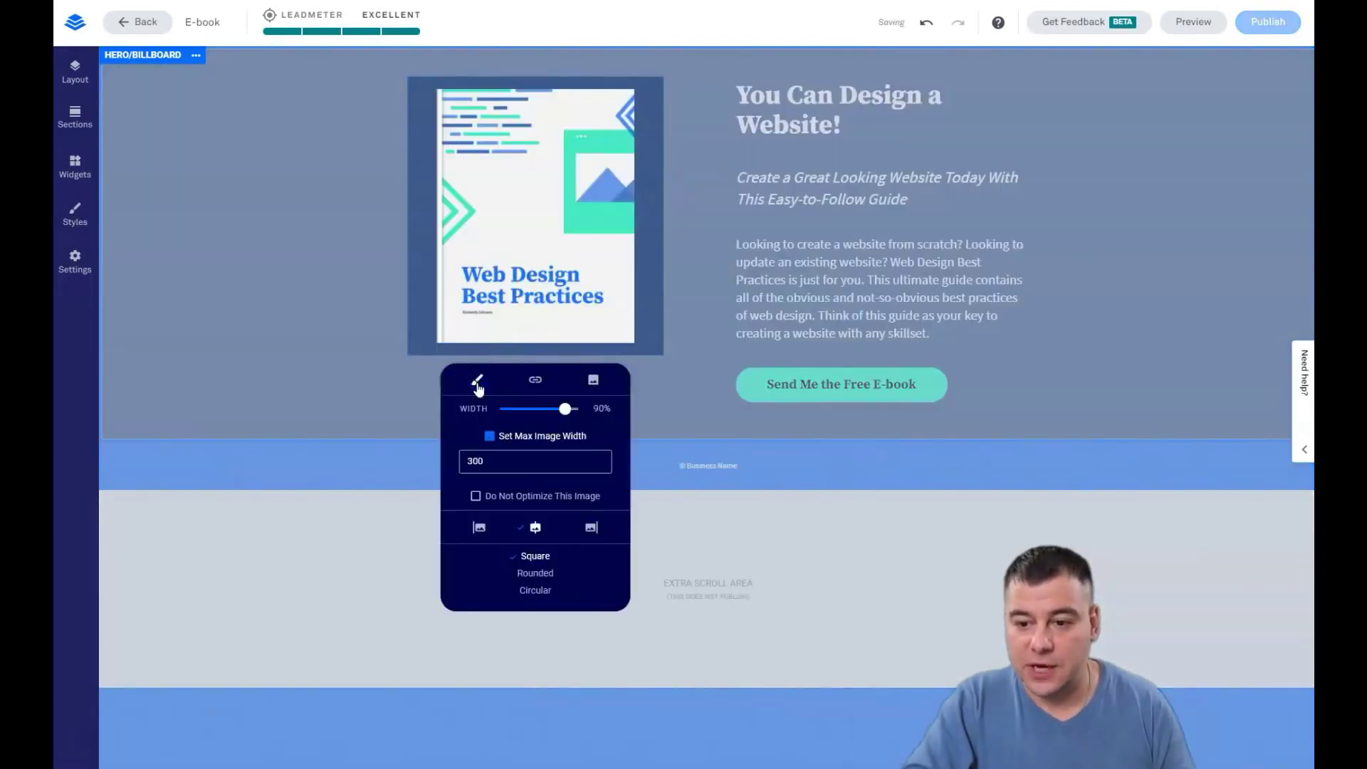
{"action": "left_click_drag", "start_coordinate": [565, 407], "coordinate": [552, 371]}
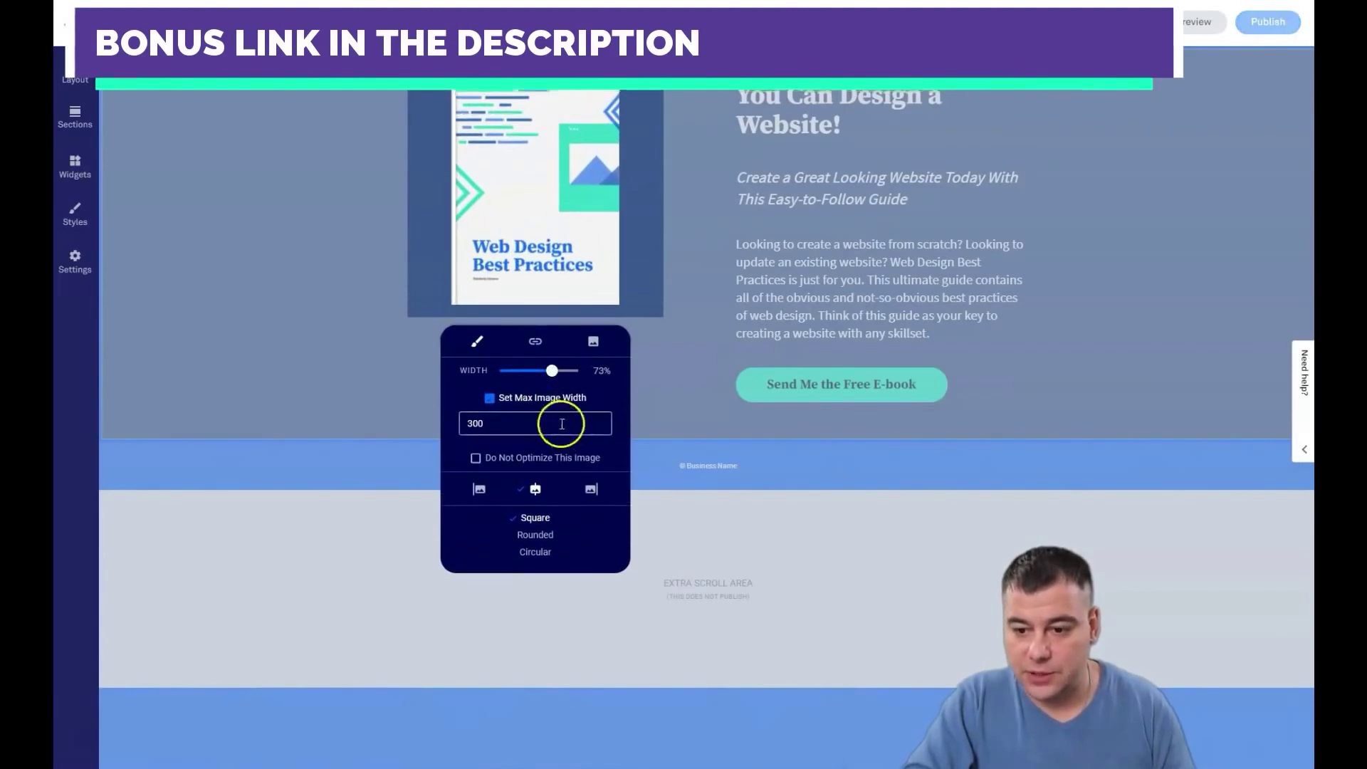
{"action": "left_click", "coordinate": [480, 492]}
{"action": "left_click", "coordinate": [579, 490]}
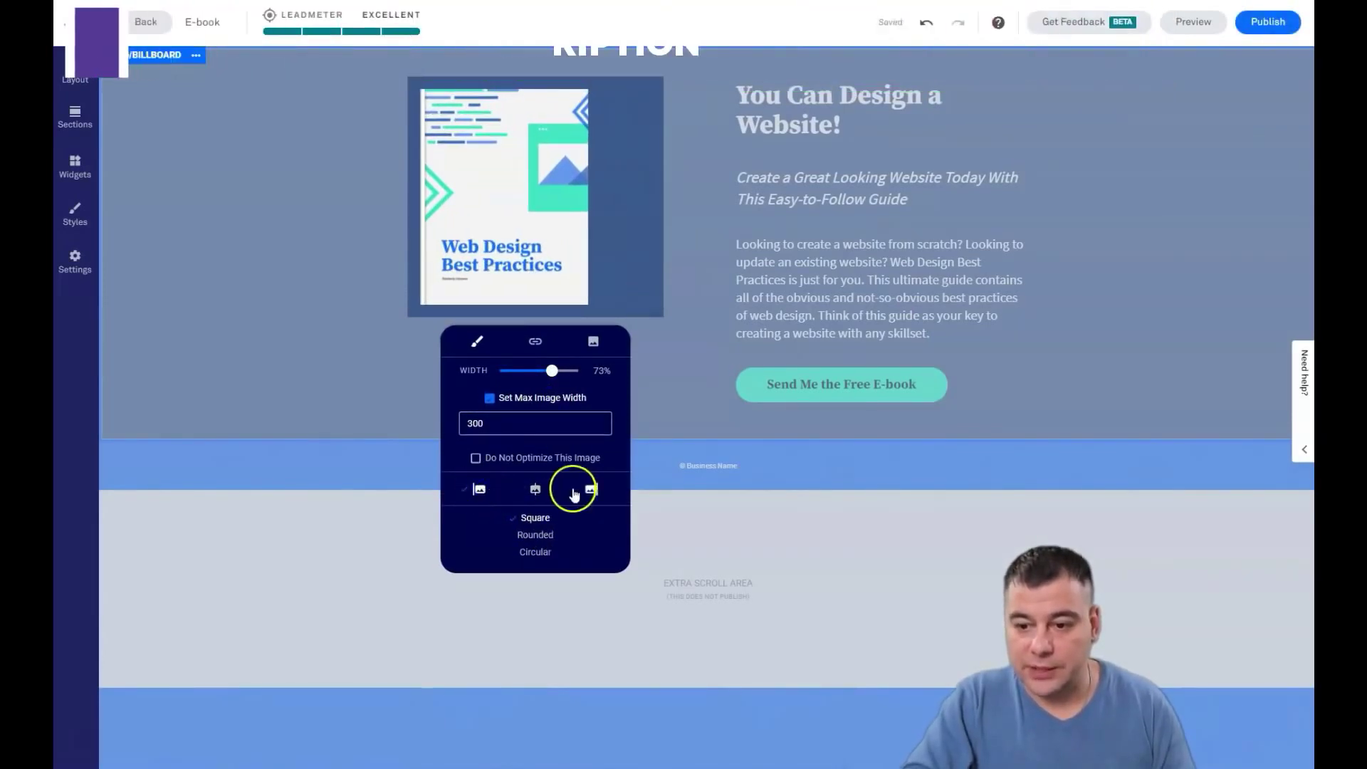
{"action": "left_click", "coordinate": [536, 490]}
{"action": "left_click", "coordinate": [562, 410]}
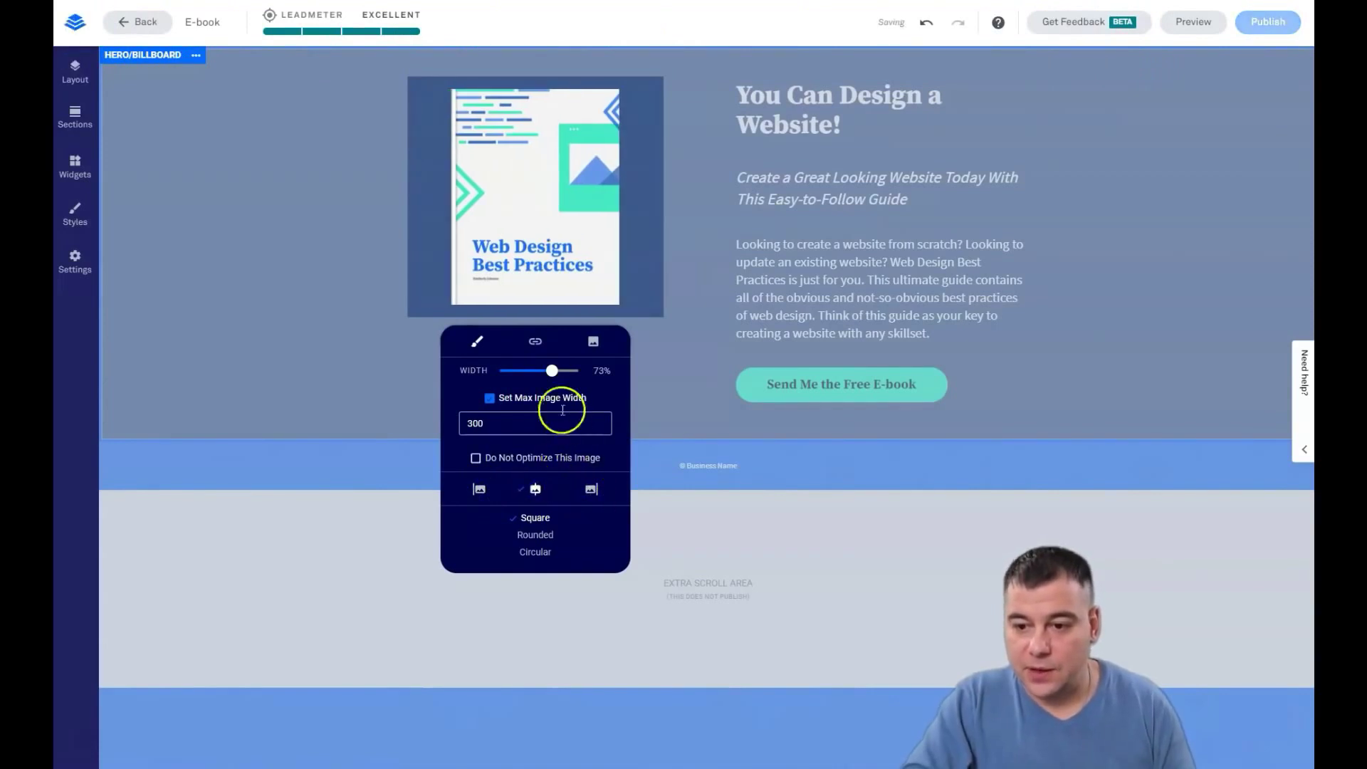
Step: Swap the hero image for the 'A Beginner's Guide To Content Marketing' cover from the image library
{"action": "left_click", "coordinate": [594, 346]}
{"action": "left_click", "coordinate": [484, 329]}
{"action": "left_click", "coordinate": [891, 566]}
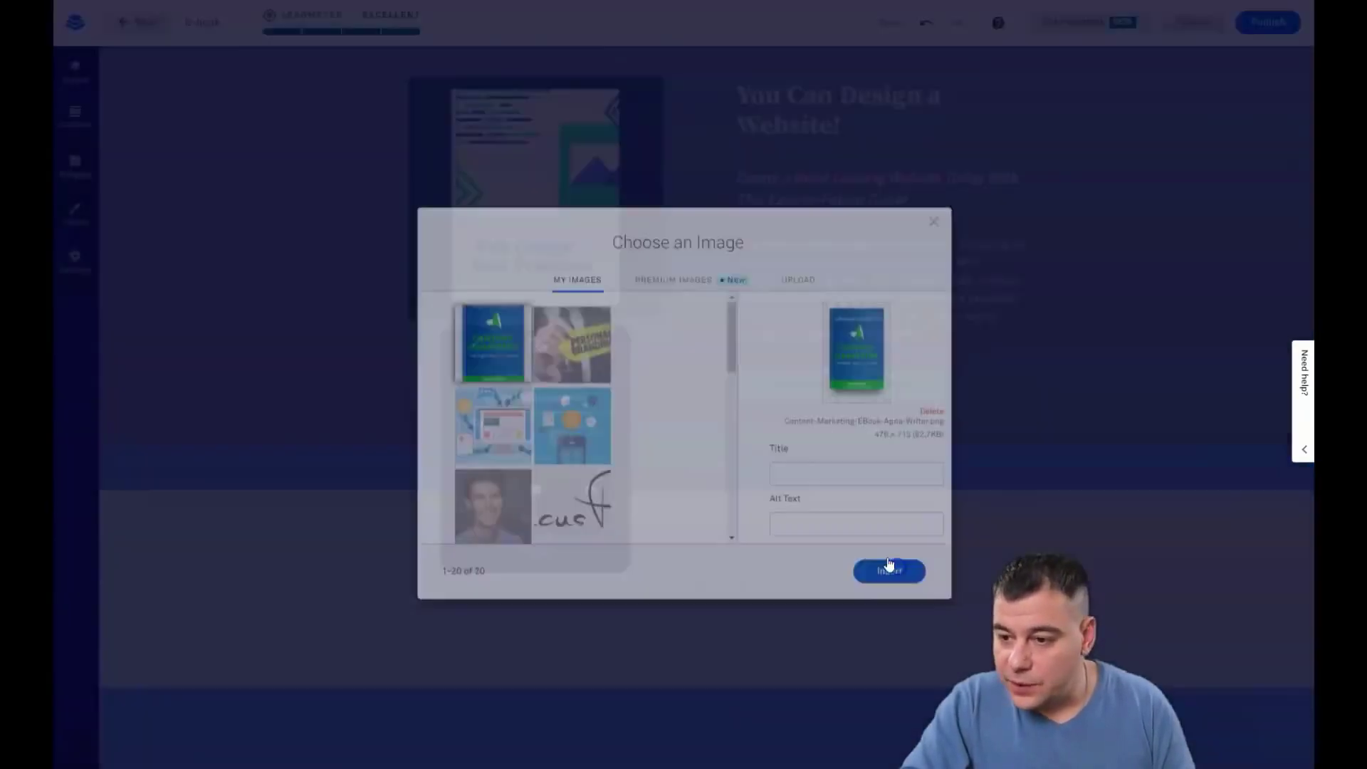
{"action": "left_click", "coordinate": [308, 189]}
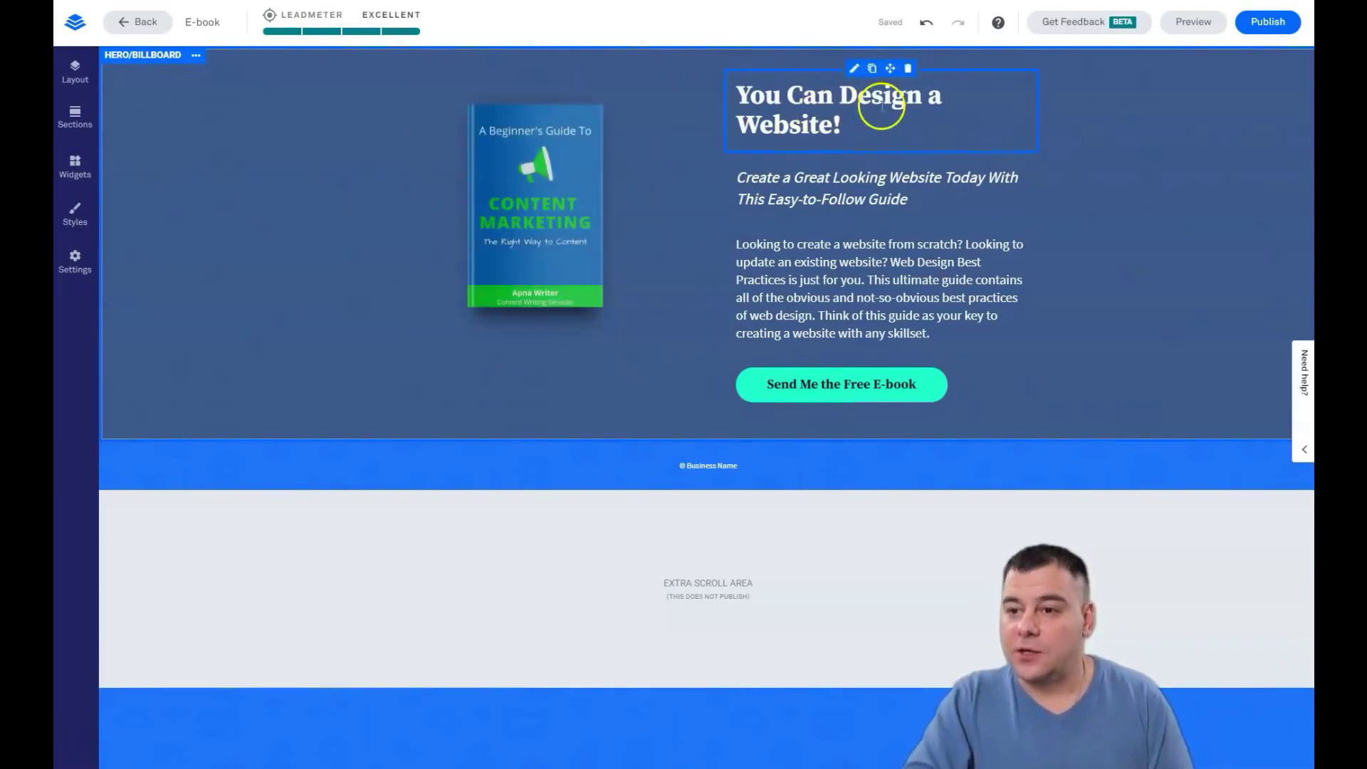
Step: After trying Headline 2, Headline 3 and Jumbo, set 'You Can Design a Website!' to Headline 1, size 6
{"action": "left_click", "coordinate": [829, 127]}
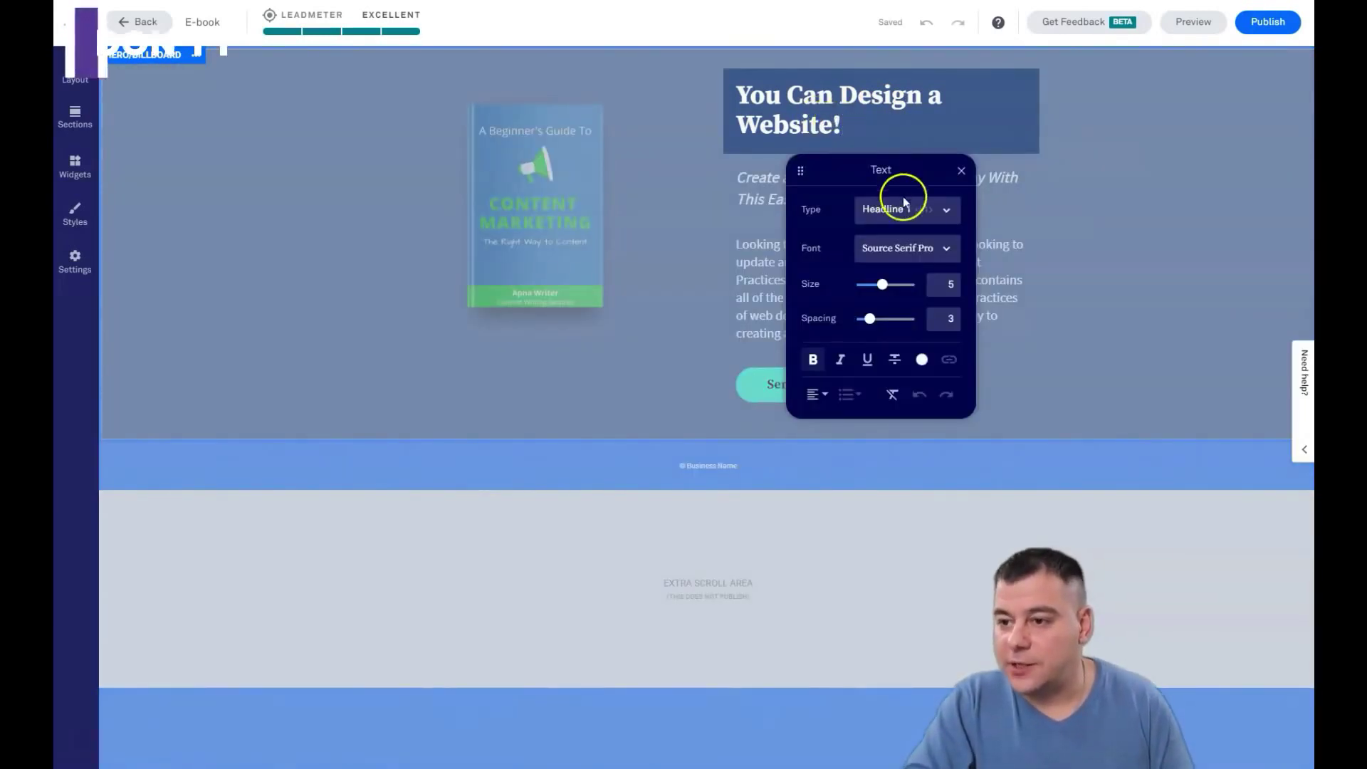
{"action": "left_click", "coordinate": [946, 211]}
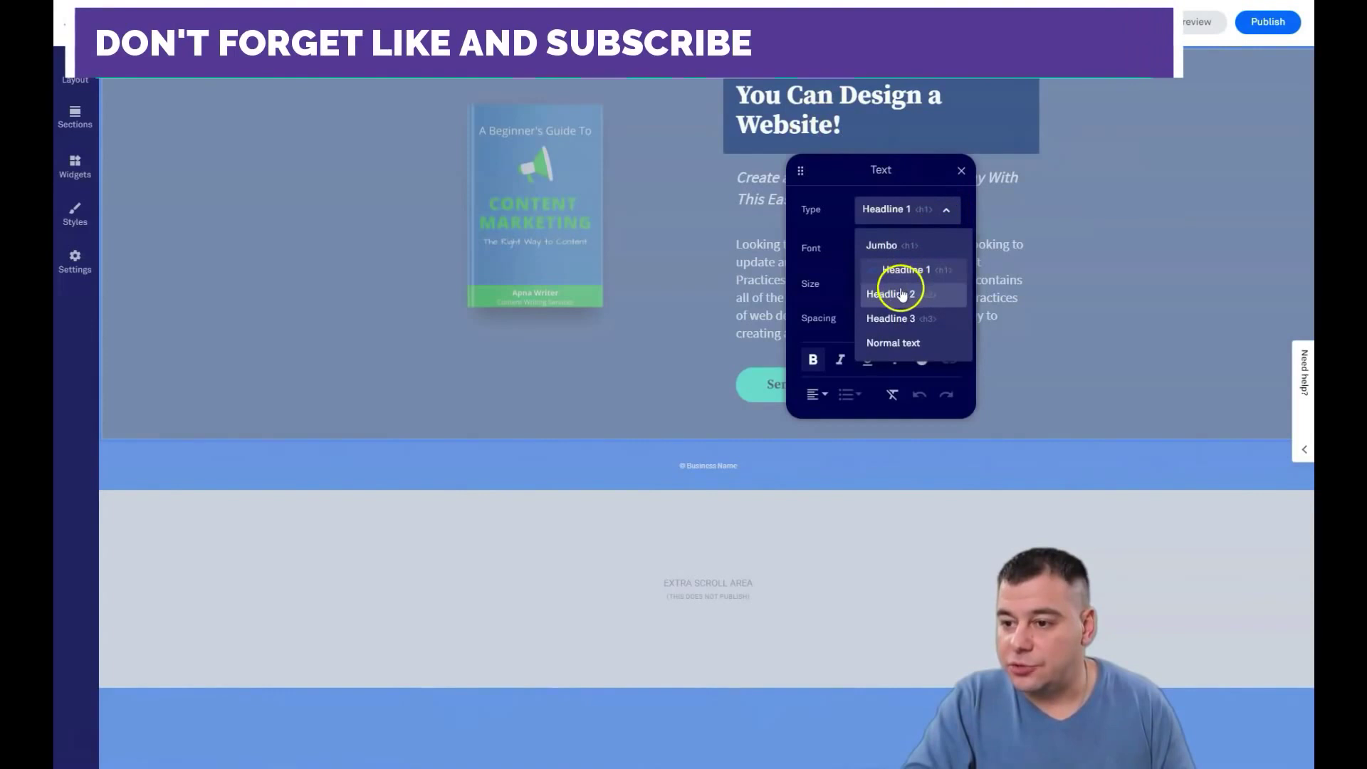
{"action": "left_click", "coordinate": [899, 291]}
{"action": "left_click", "coordinate": [944, 209]}
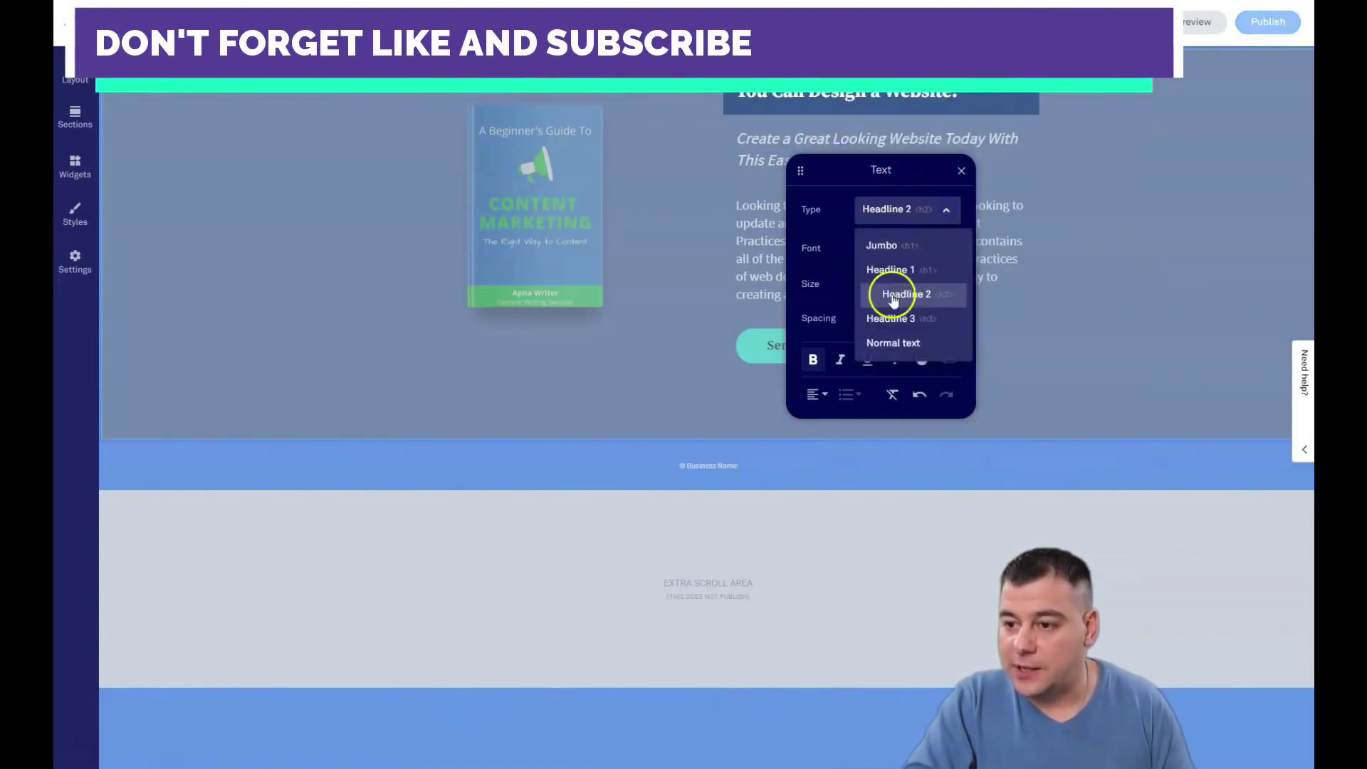
{"action": "left_click", "coordinate": [892, 318]}
{"action": "left_click", "coordinate": [950, 210]}
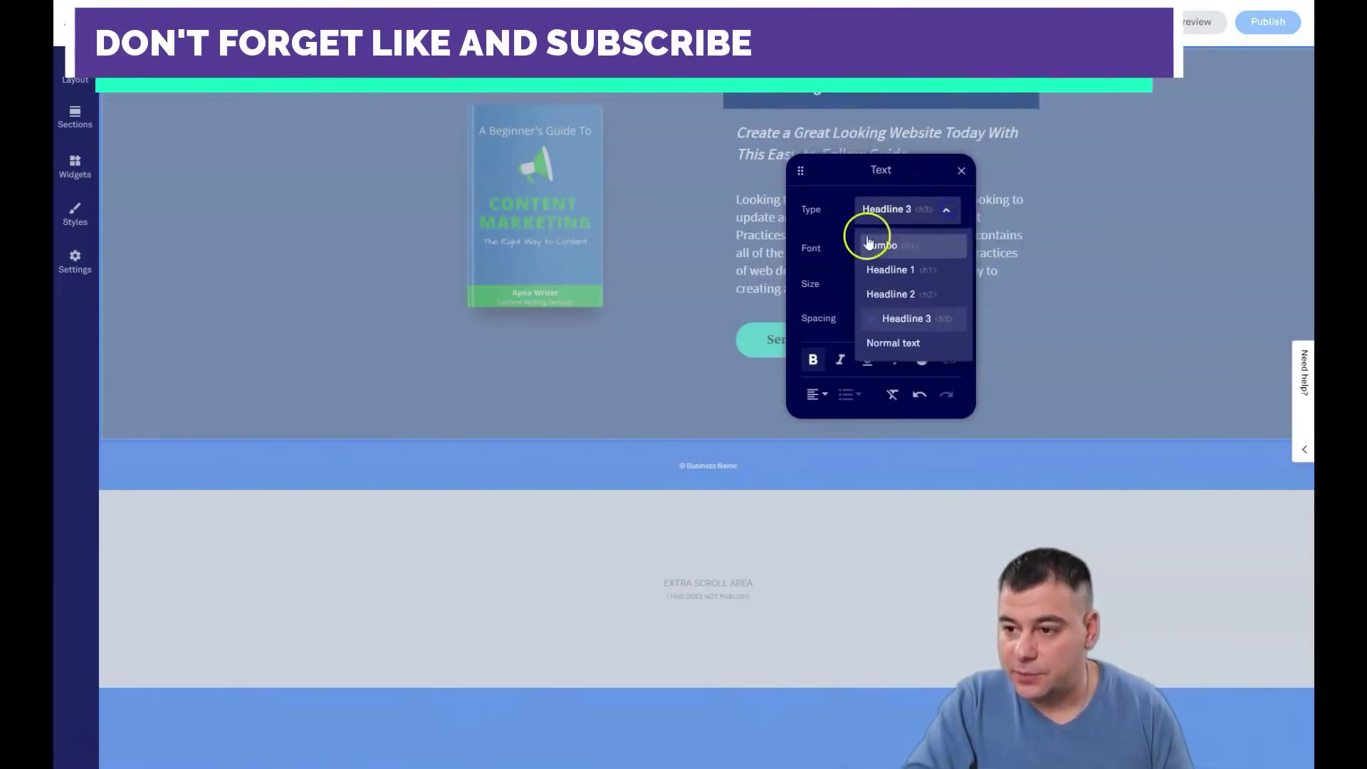
{"action": "left_click", "coordinate": [885, 251]}
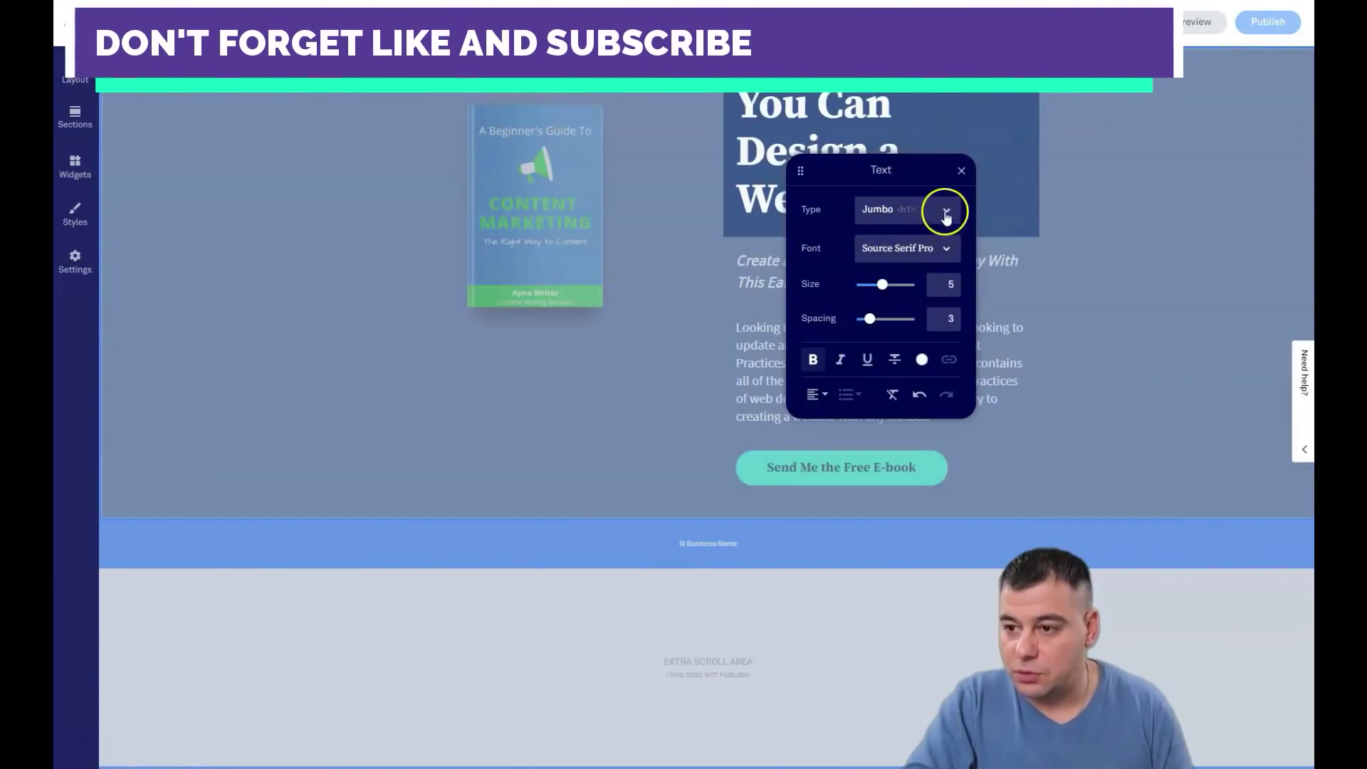
{"action": "left_click_drag", "start_coordinate": [881, 284], "coordinate": [875, 286]}
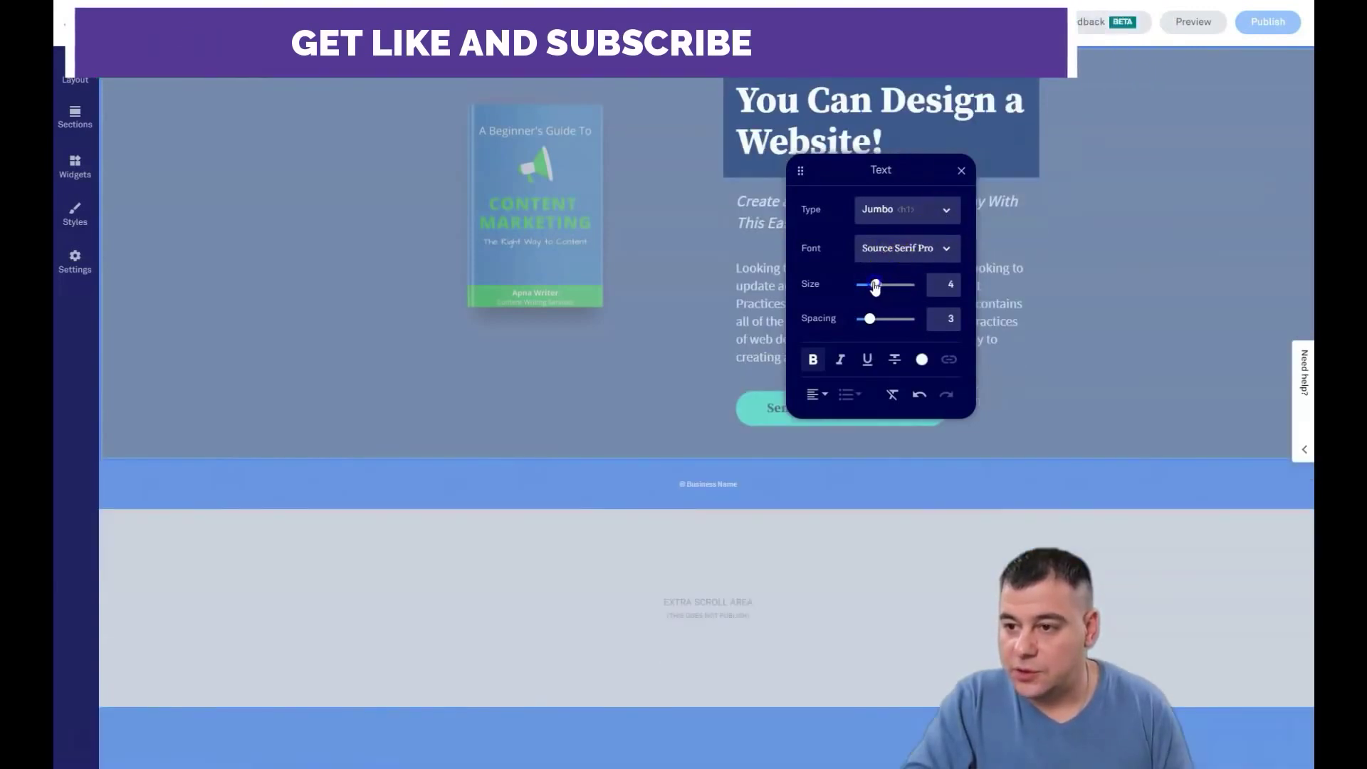
{"action": "left_click", "coordinate": [946, 209]}
{"action": "left_click", "coordinate": [897, 271]}
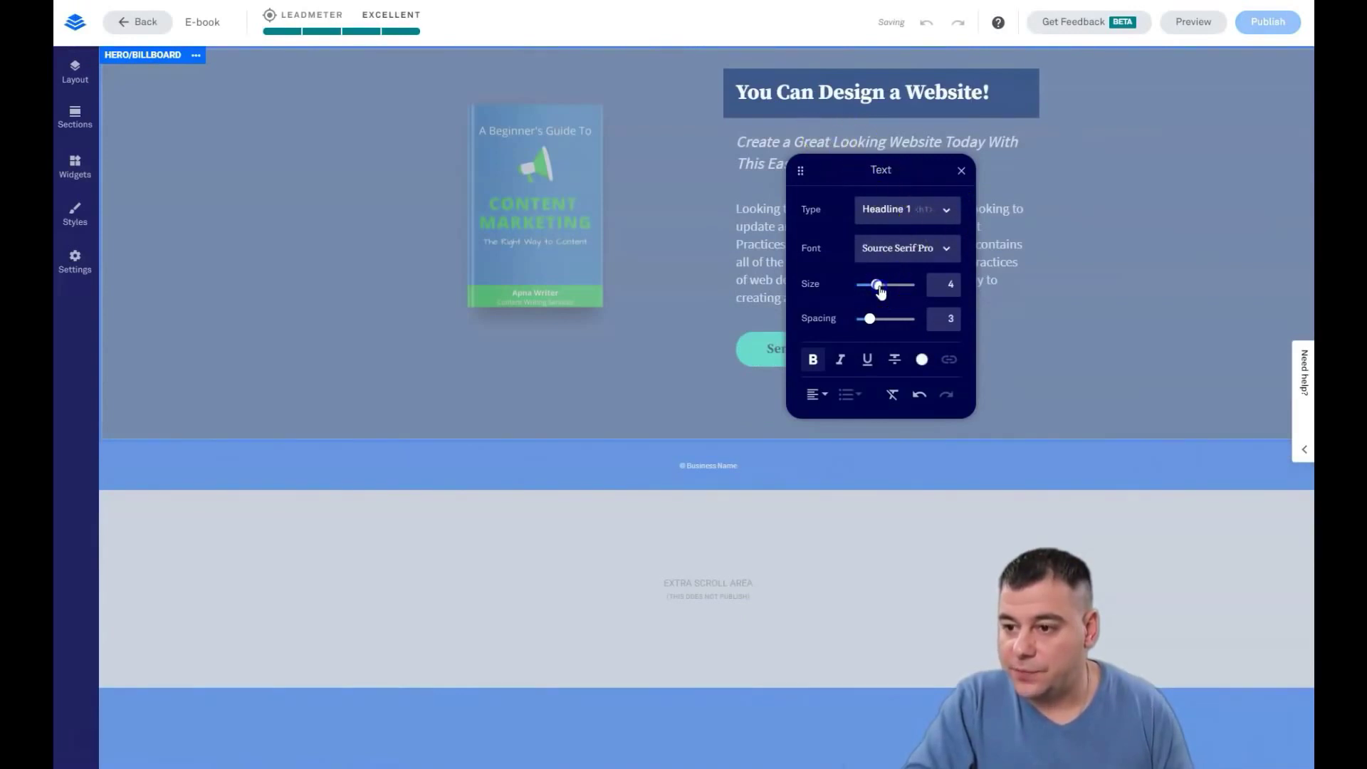
{"action": "left_click_drag", "start_coordinate": [881, 291], "coordinate": [889, 291]}
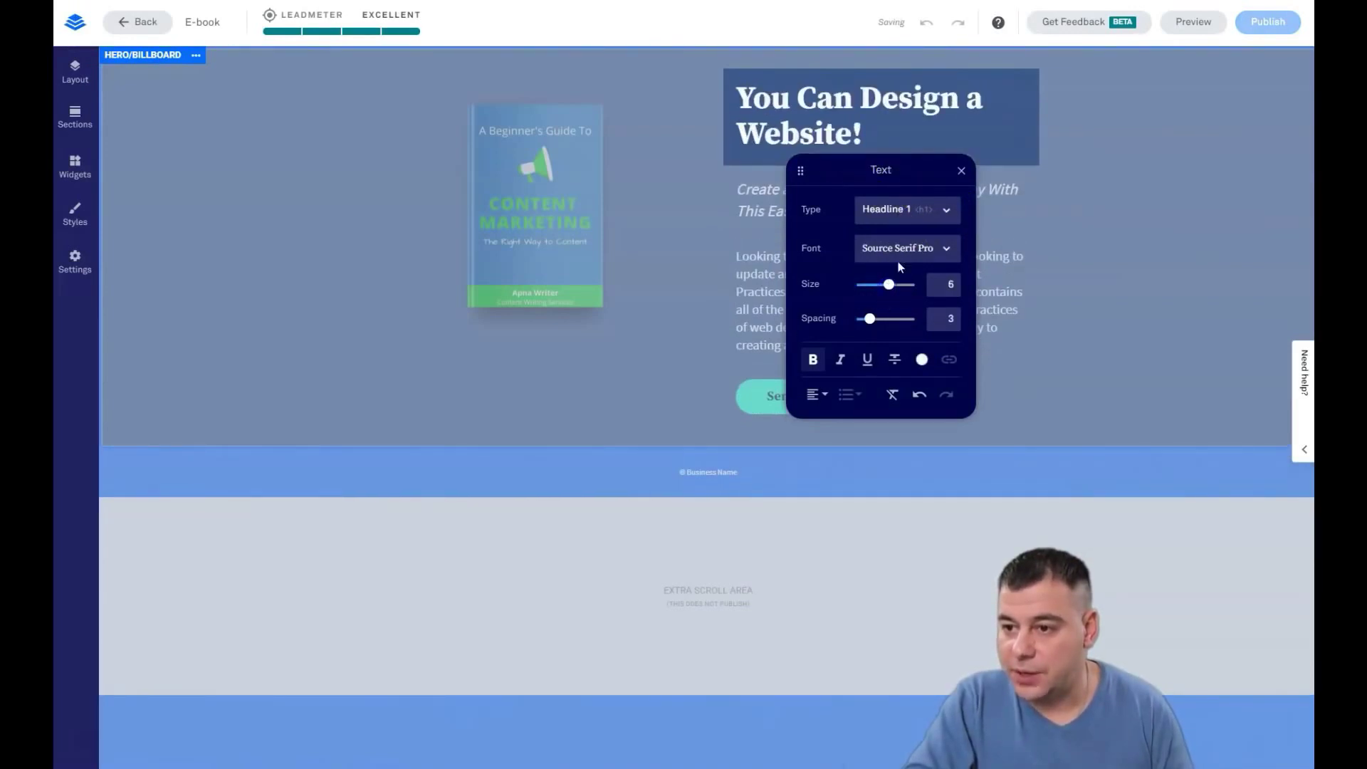
Step: Colour the whole heading text teal, refining it to custom colour 24FFB1
{"action": "left_click", "coordinate": [921, 359]}
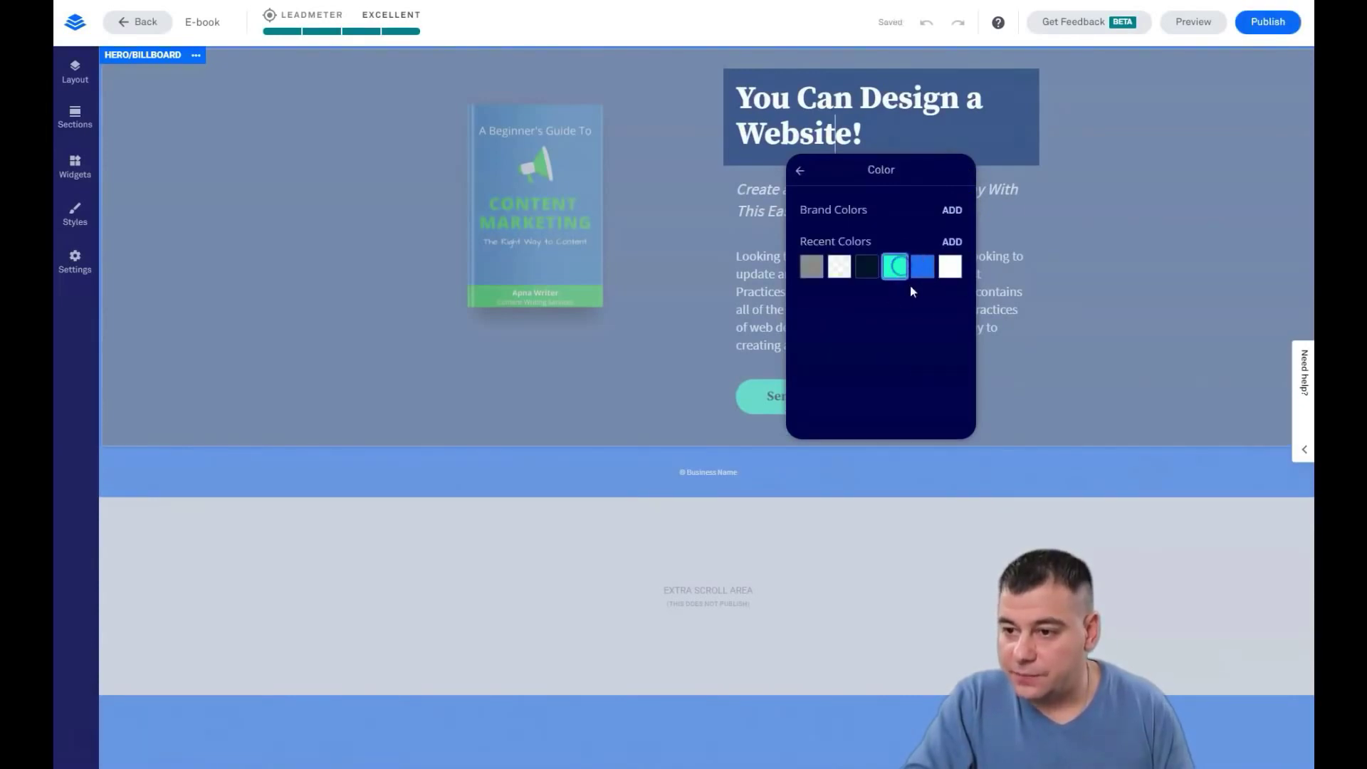
{"action": "left_click_drag", "start_coordinate": [876, 146], "coordinate": [728, 94]}
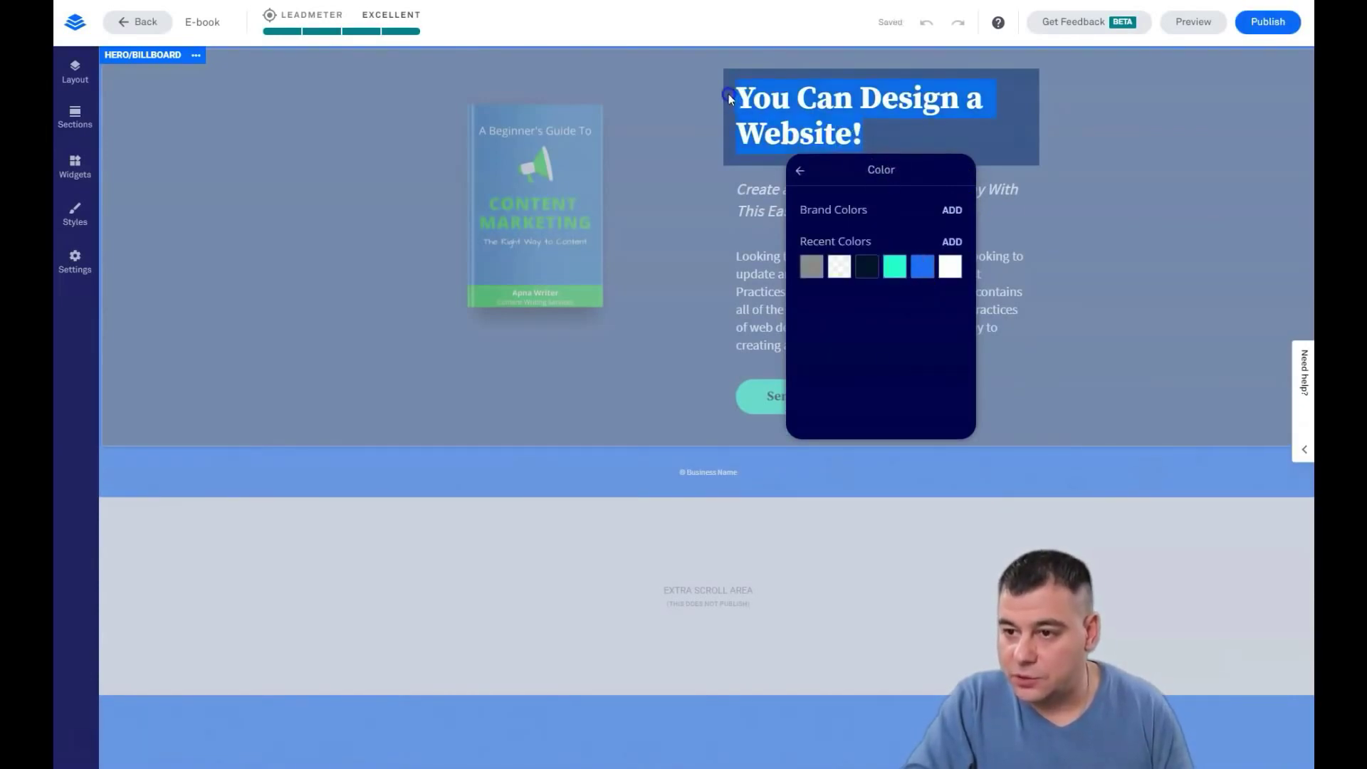
{"action": "left_click", "coordinate": [1031, 190]}
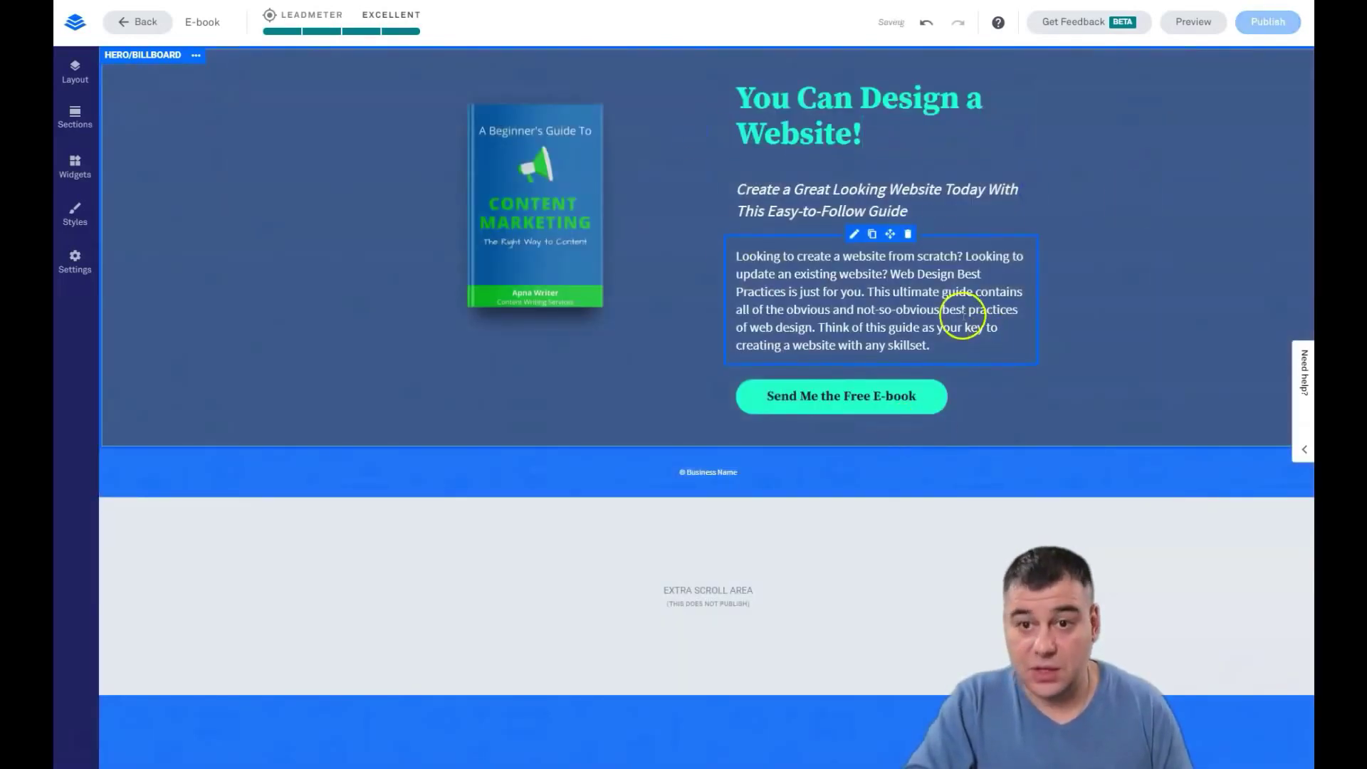
{"action": "left_click", "coordinate": [855, 67]}
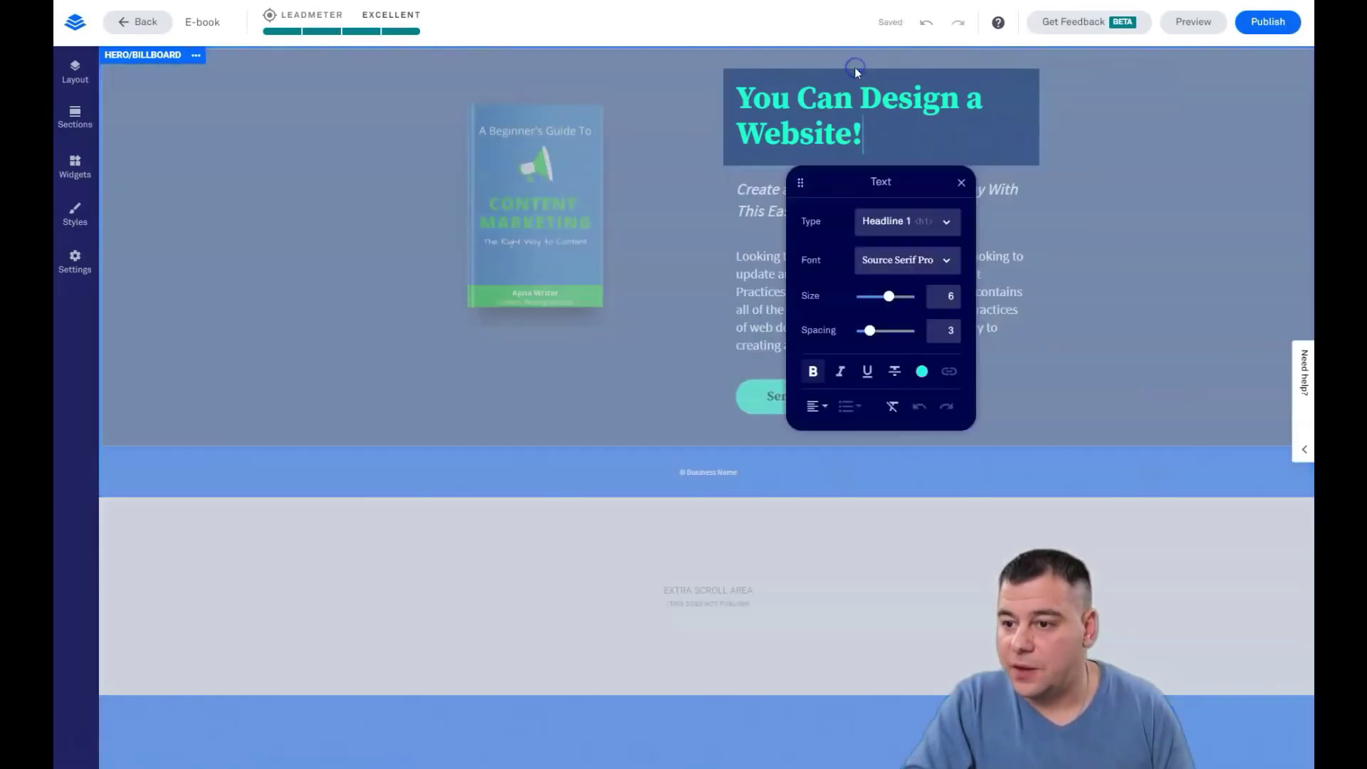
{"action": "left_click", "coordinate": [923, 373]}
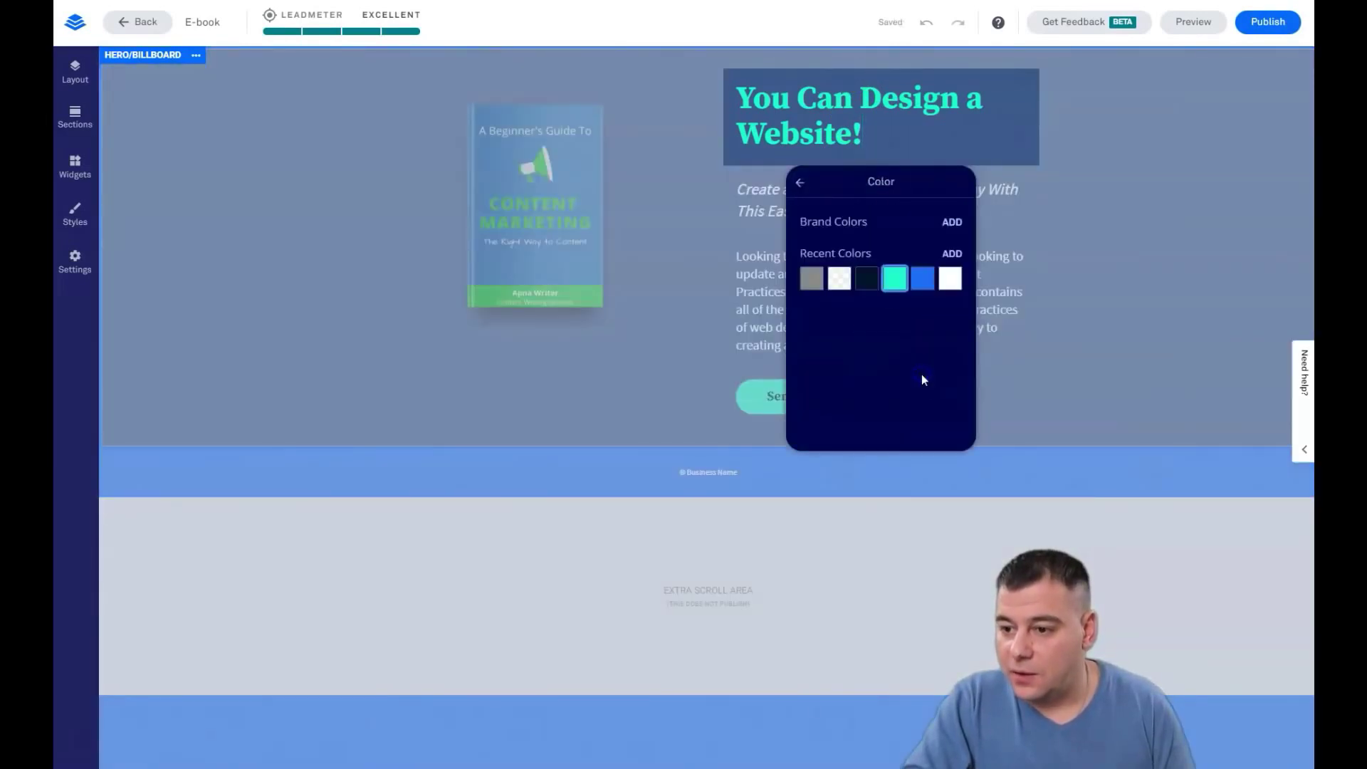
{"action": "left_click", "coordinate": [952, 254]}
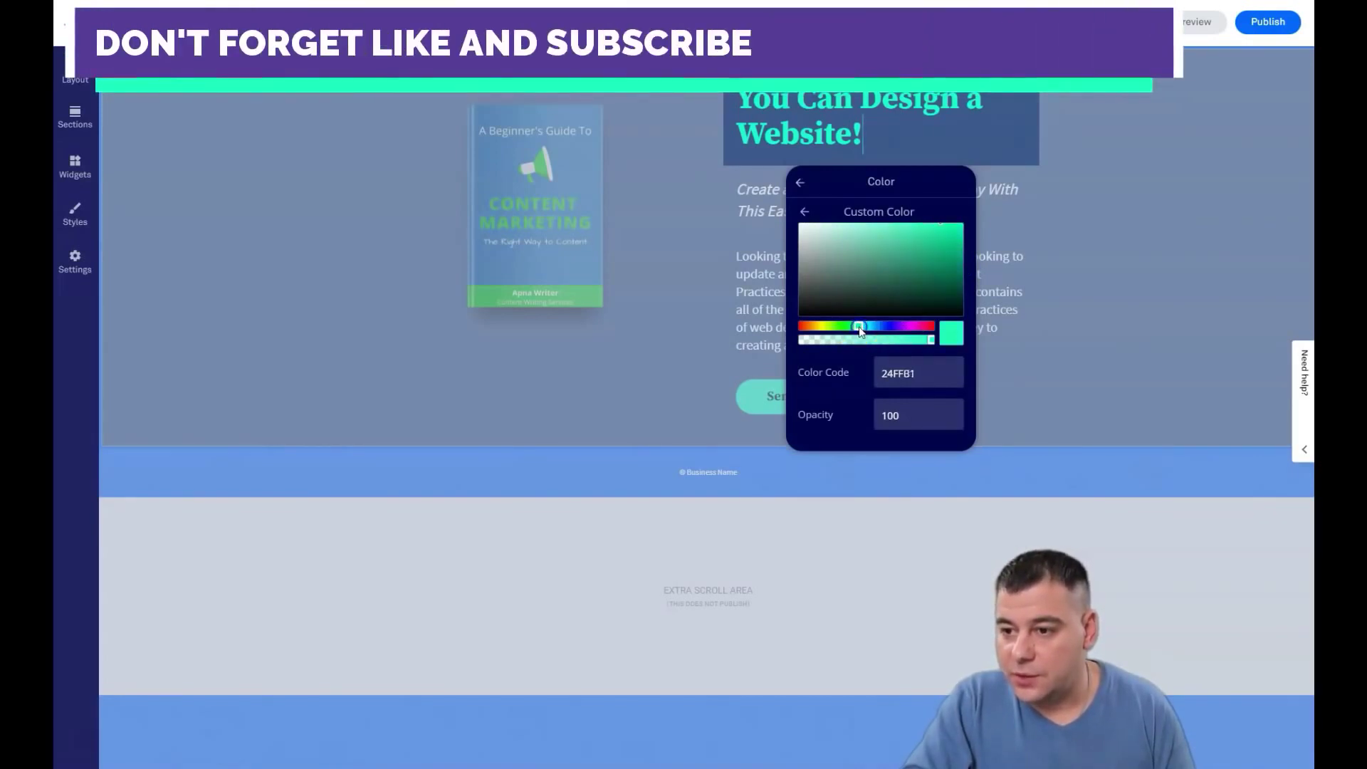
{"action": "left_click", "coordinate": [1096, 311]}
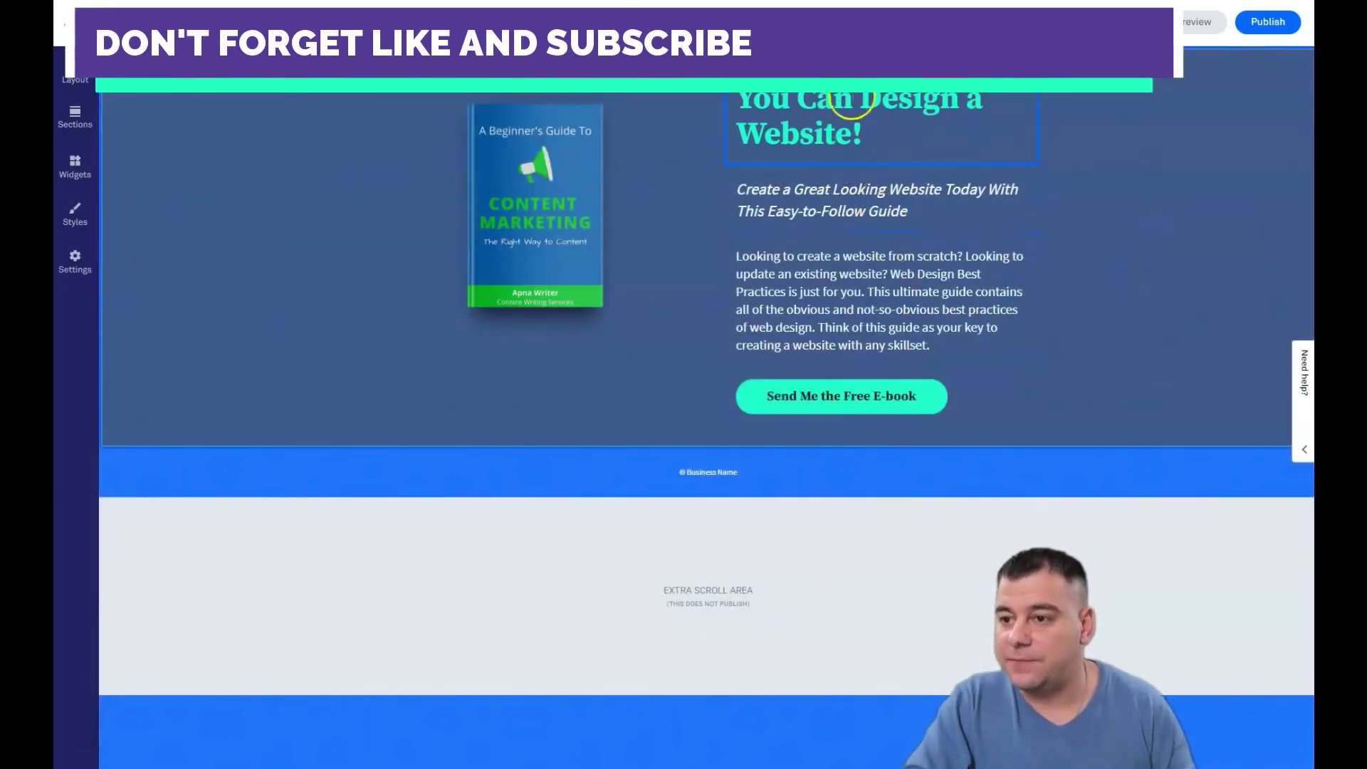
{"action": "left_click", "coordinate": [883, 132]}
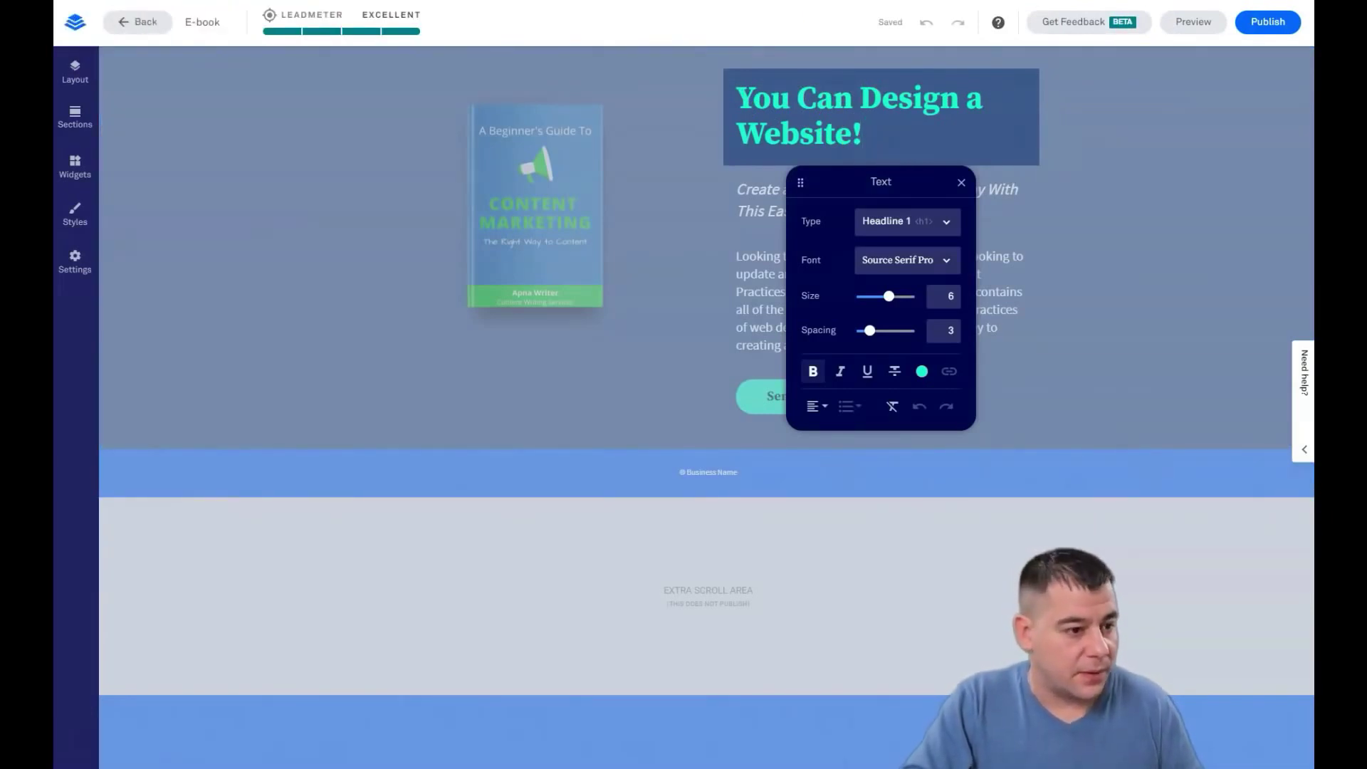
Step: Replace the headline with 'You can build your own marketing strategy easy with content marketing.'
{"action": "left_click", "coordinate": [900, 135]}
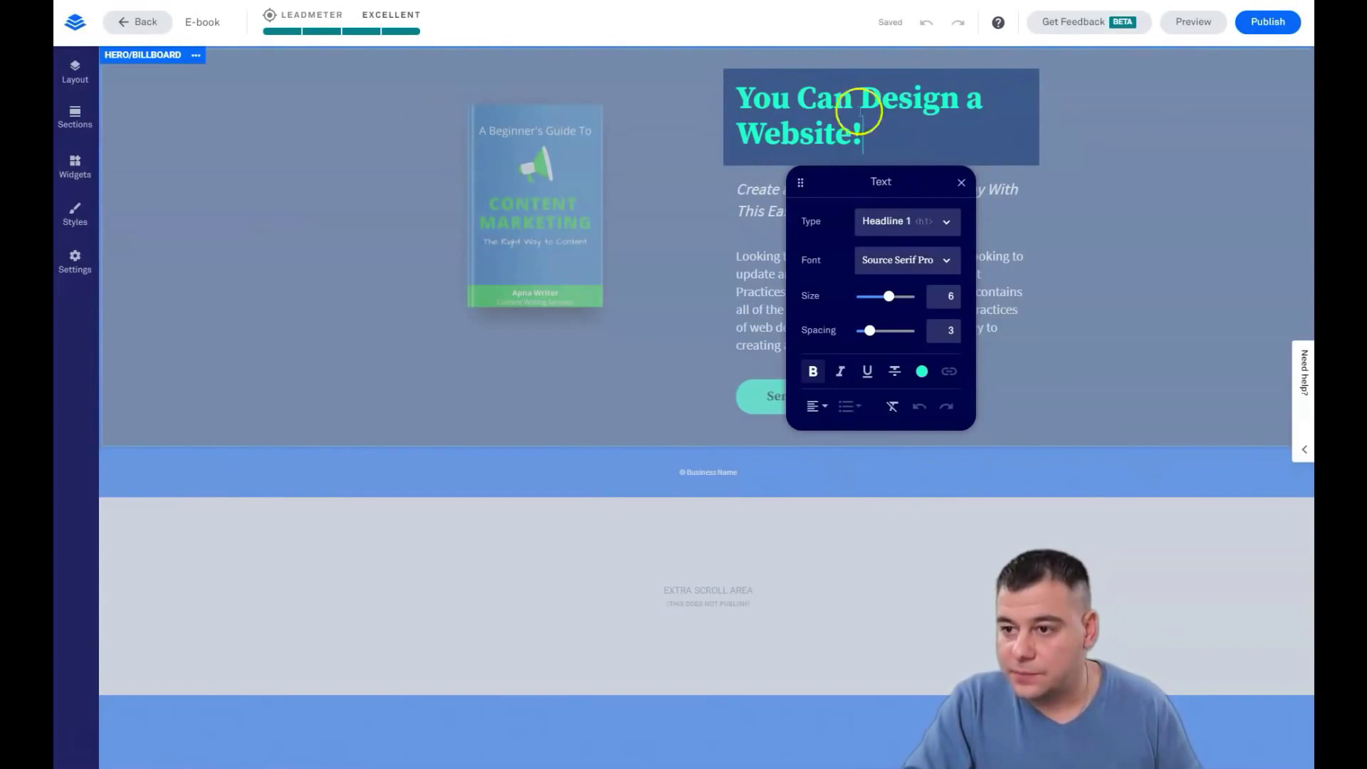
{"action": "key", "text": "ctrl+a"}
{"action": "type", "text": "You can build your own marketing strategy with content marketing."}
Step: Set the new headline in the Barlow font and make it bold
{"action": "left_click", "coordinate": [922, 371]}
{"action": "left_click_drag", "start_coordinate": [736, 95], "coordinate": [1025, 221]}
{"action": "left_click", "coordinate": [943, 261]}
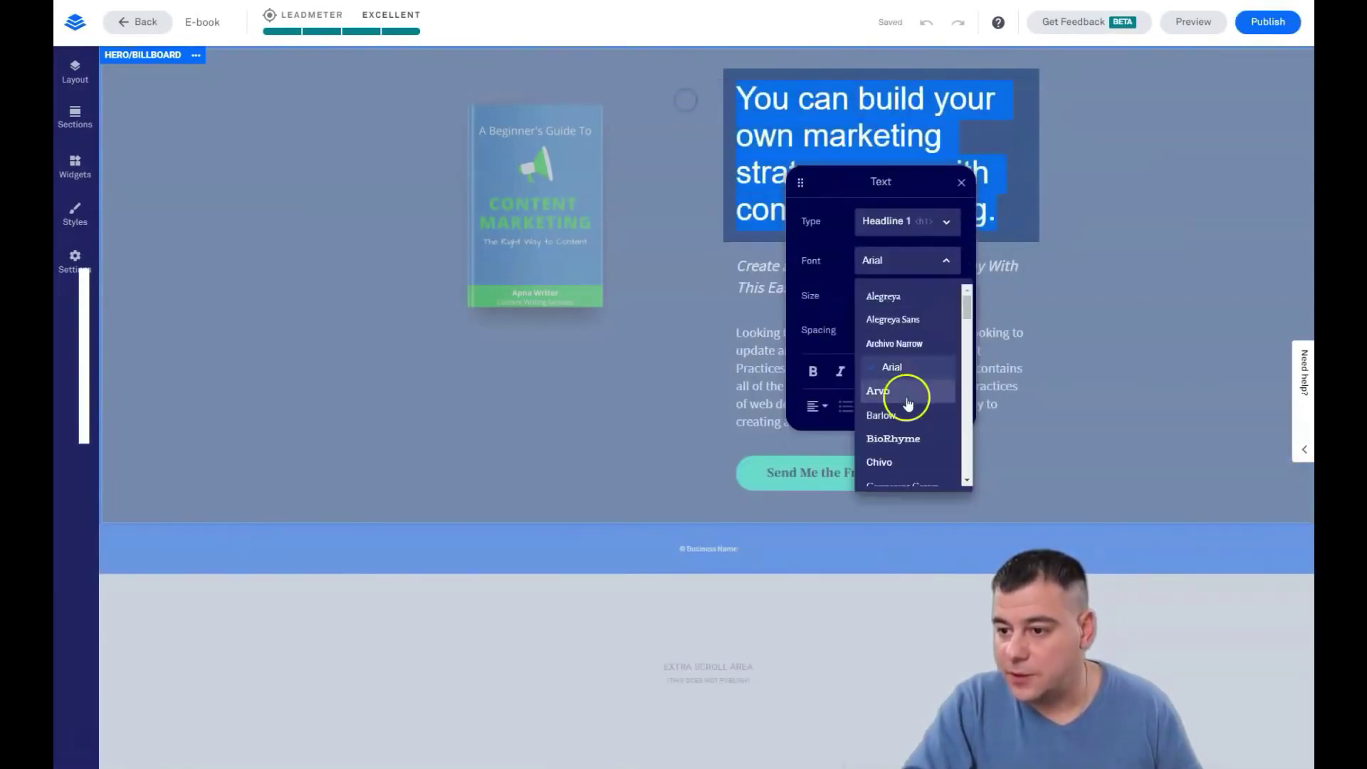
{"action": "left_click", "coordinate": [909, 388]}
{"action": "left_click", "coordinate": [940, 261]}
{"action": "left_click", "coordinate": [885, 412]}
{"action": "left_click", "coordinate": [815, 371]}
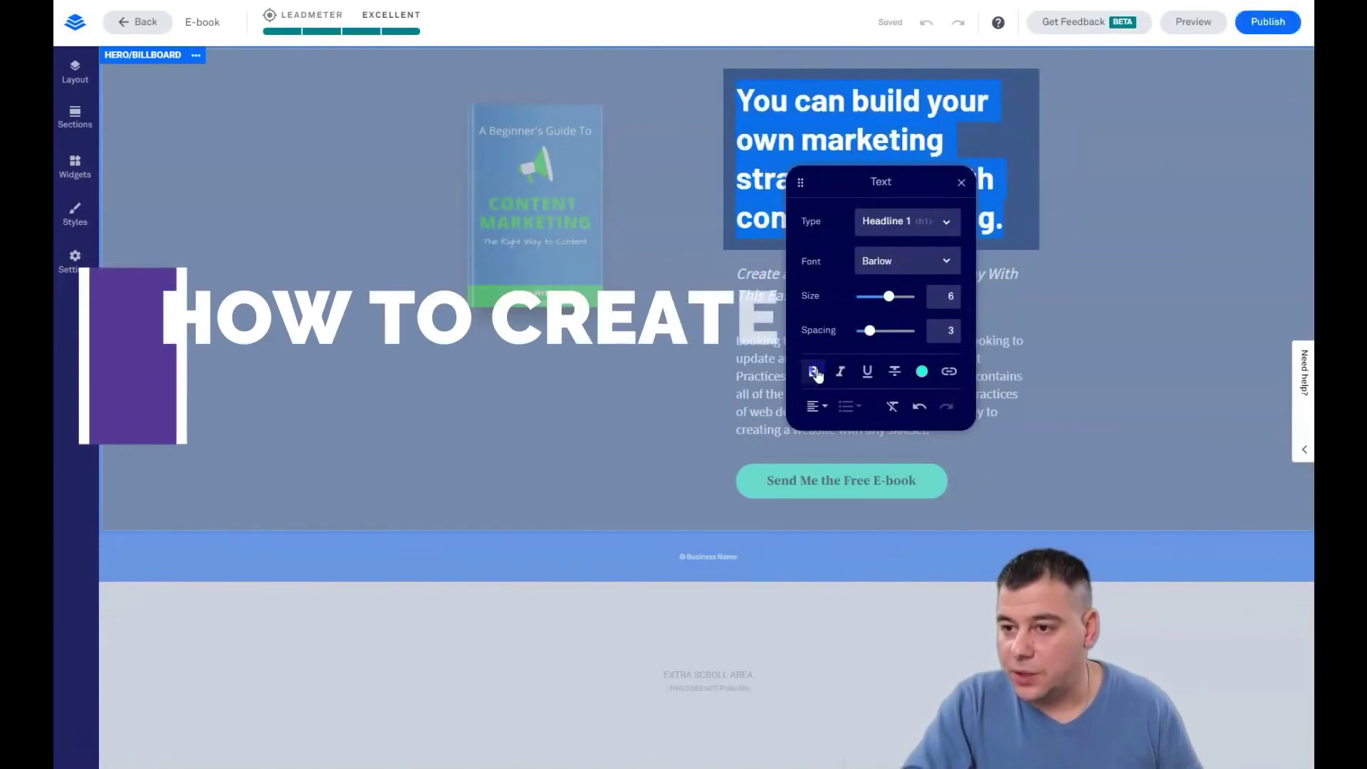
{"action": "left_click", "coordinate": [1016, 230]}
Step: Select the hero subtitle and switch it to a different font
{"action": "left_click", "coordinate": [854, 68]}
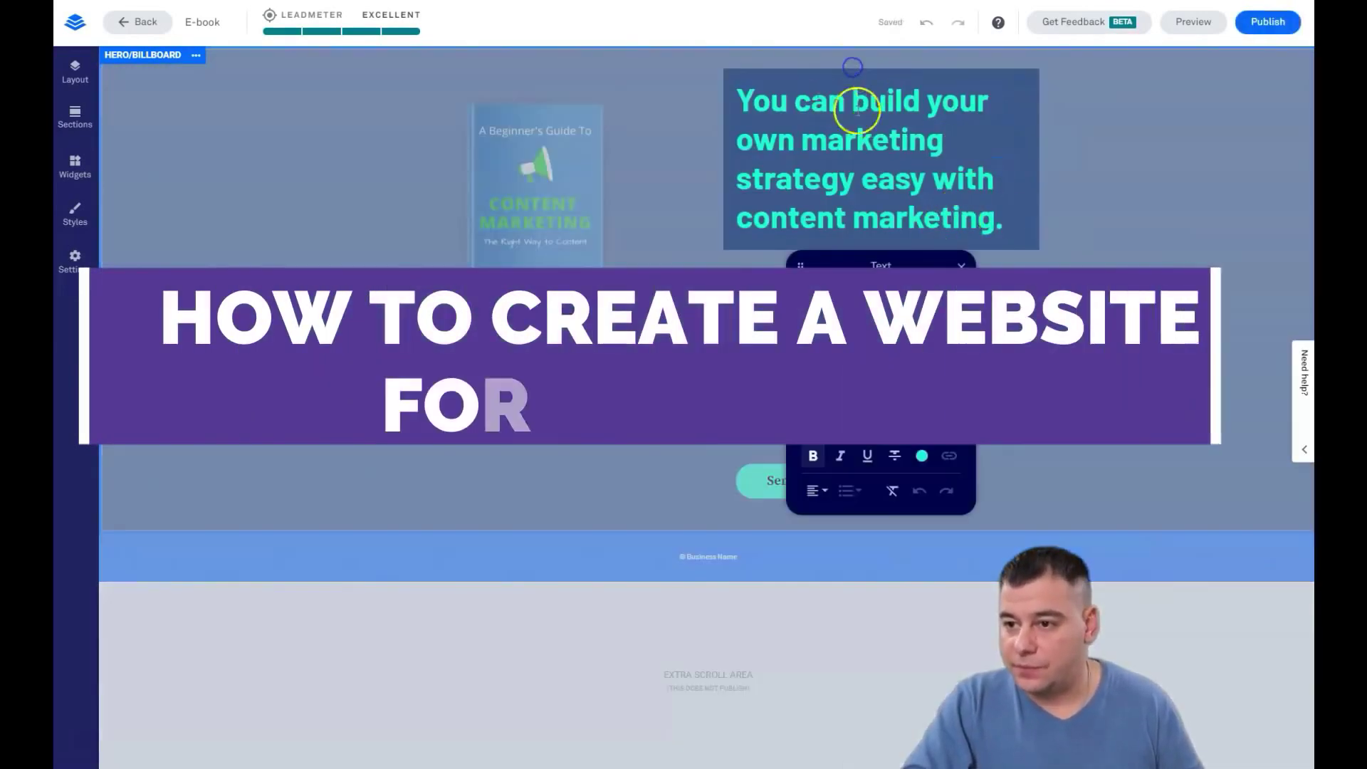
{"action": "left_click", "coordinate": [696, 216]}
{"action": "triple_click", "coordinate": [824, 216]}
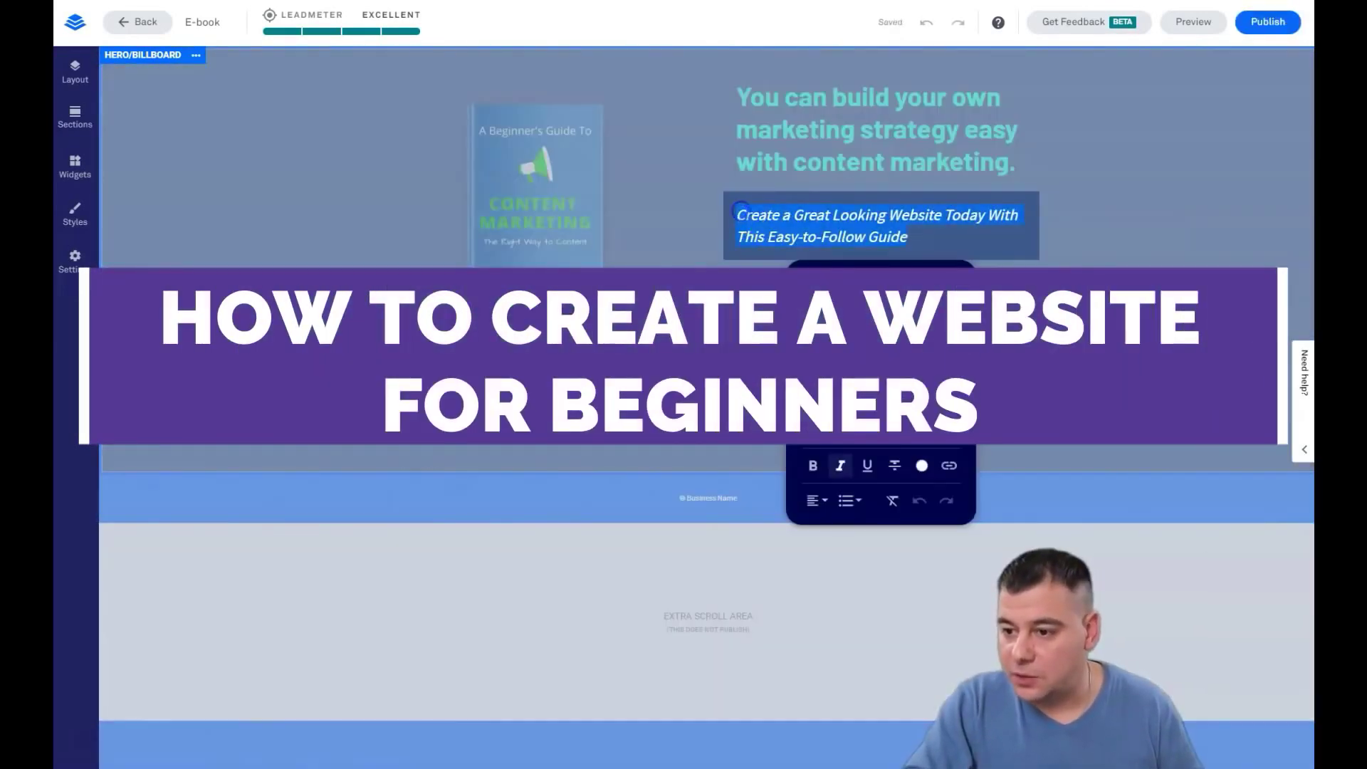
{"action": "left_click", "coordinate": [906, 459]}
{"action": "left_click", "coordinate": [854, 545]}
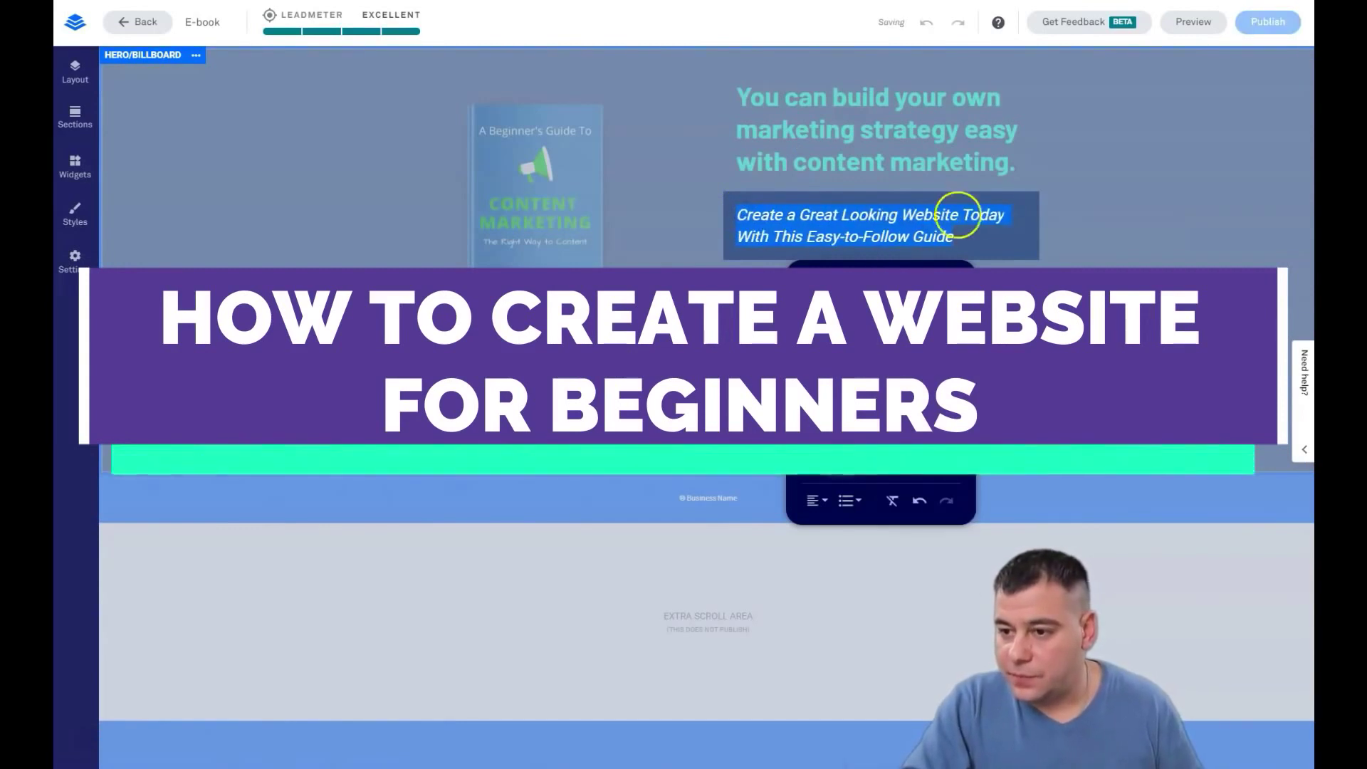
{"action": "left_click", "coordinate": [955, 162]}
{"action": "left_click", "coordinate": [955, 162]}
{"action": "triple_click", "coordinate": [830, 223]}
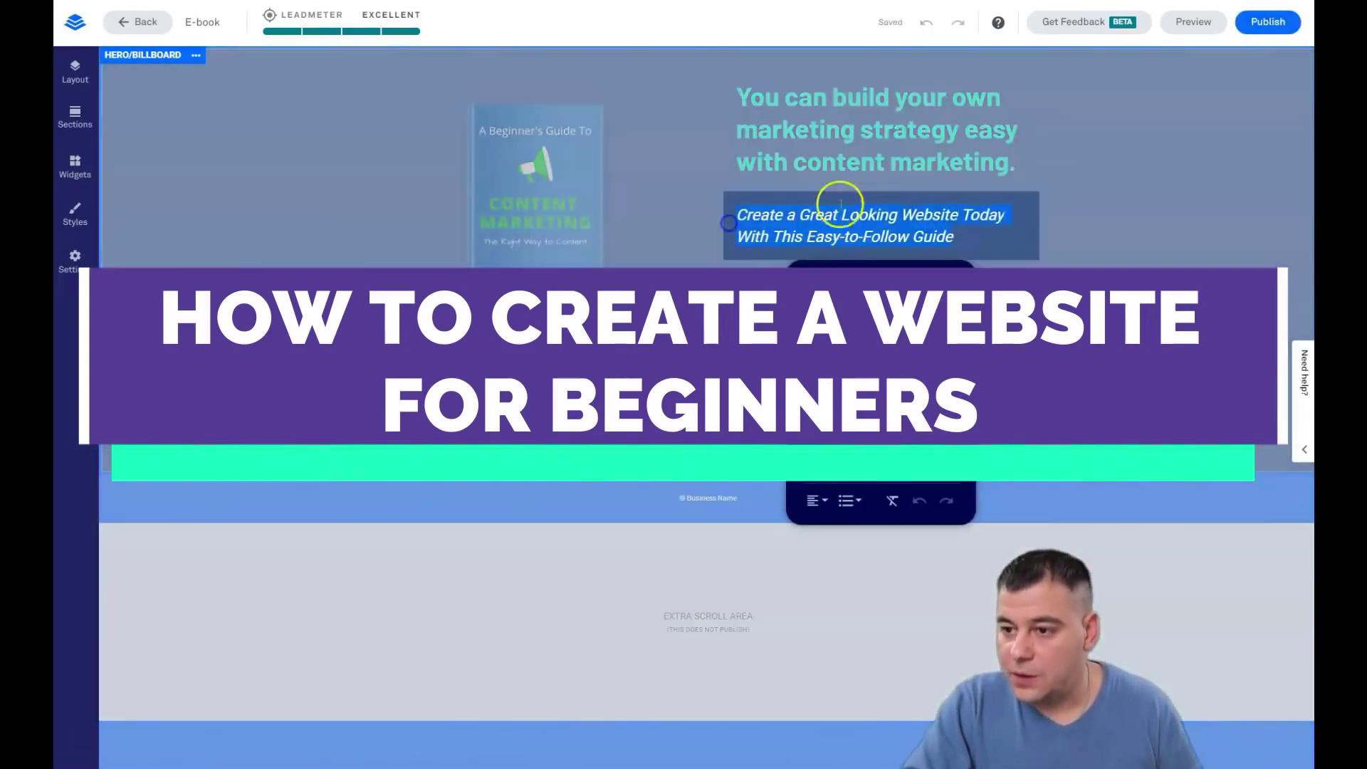
{"action": "scroll", "coordinate": [904, 534], "scroll_direction": "up", "scroll_amount": 5}
{"action": "scroll", "coordinate": [904, 534], "scroll_direction": "down", "scroll_amount": 3}
{"action": "left_click", "coordinate": [882, 496]}
{"action": "left_click", "coordinate": [885, 205]}
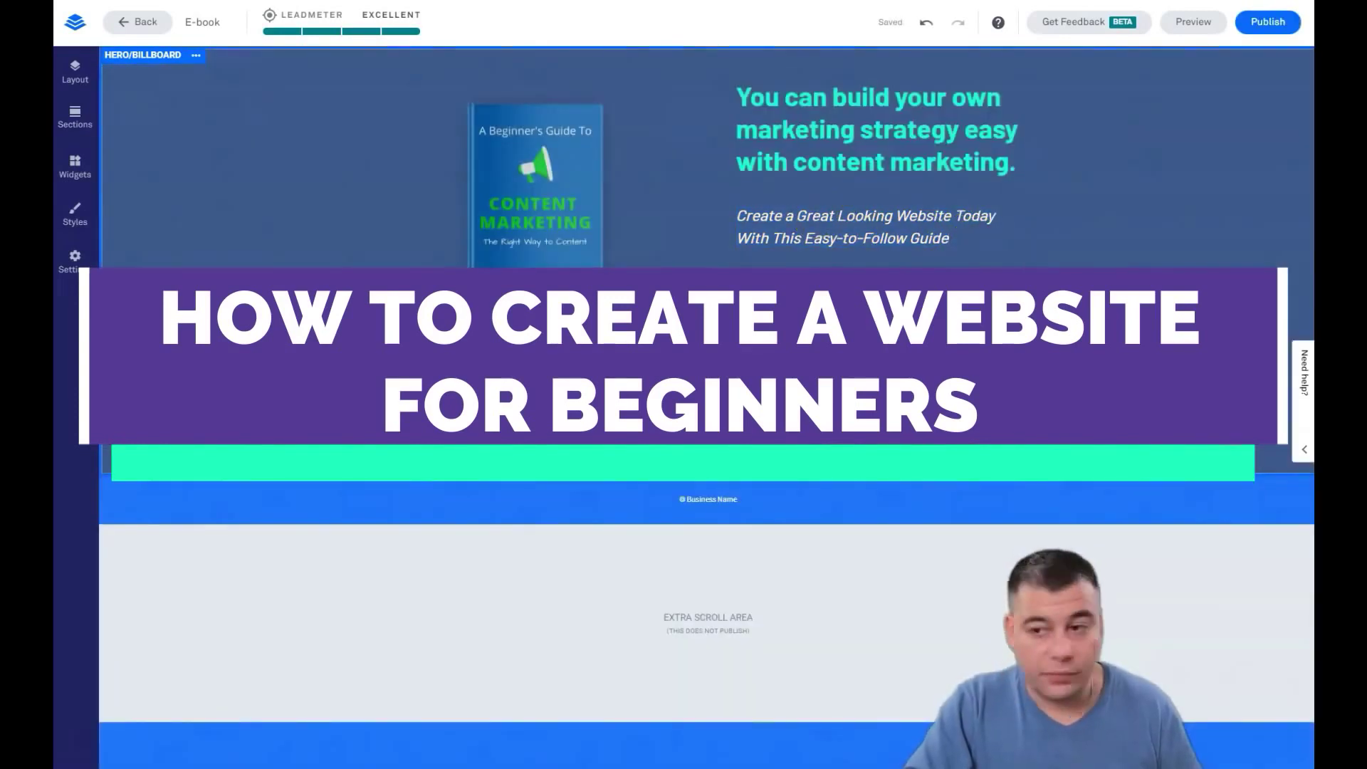
Step: Retype the subtitle so it reads 'Create your own strategy today!'
{"action": "left_click", "coordinate": [949, 238]}
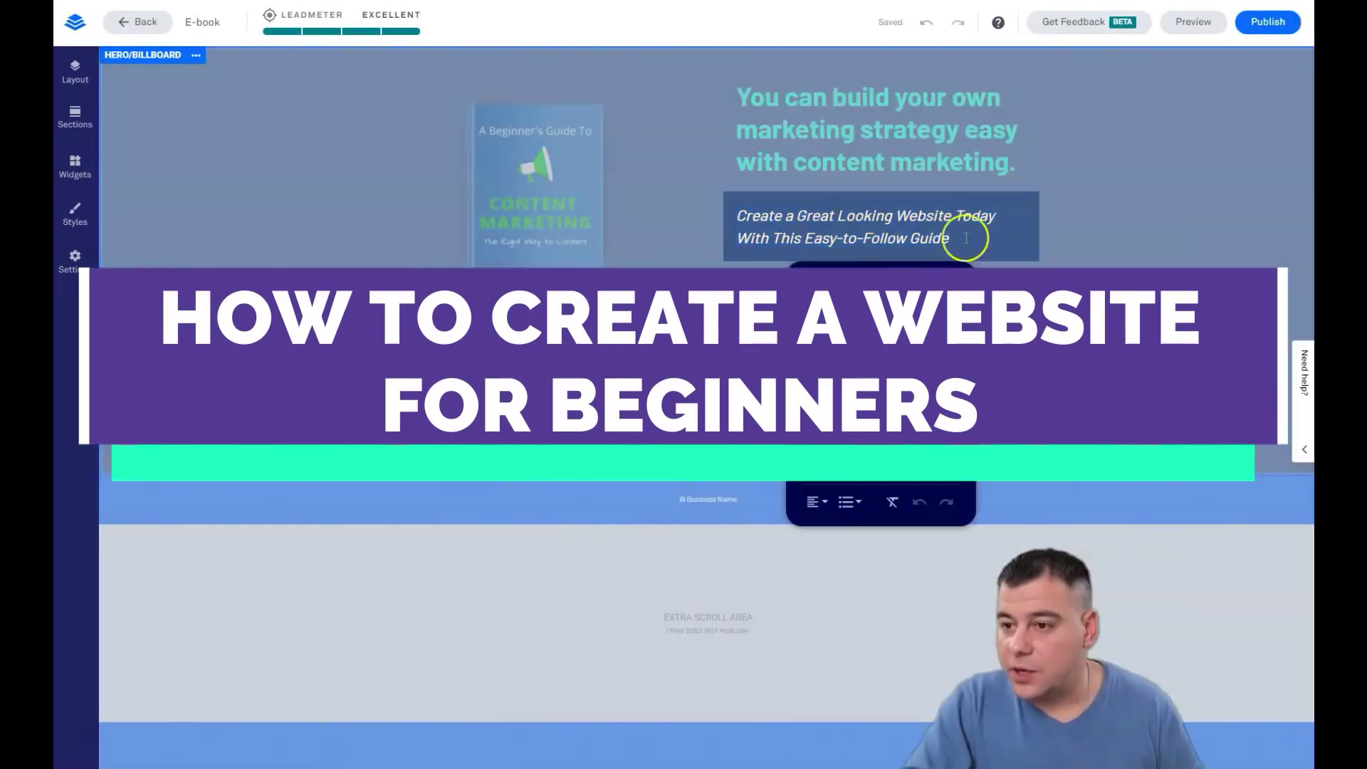
{"action": "type", "text": "your uwn strategy"}
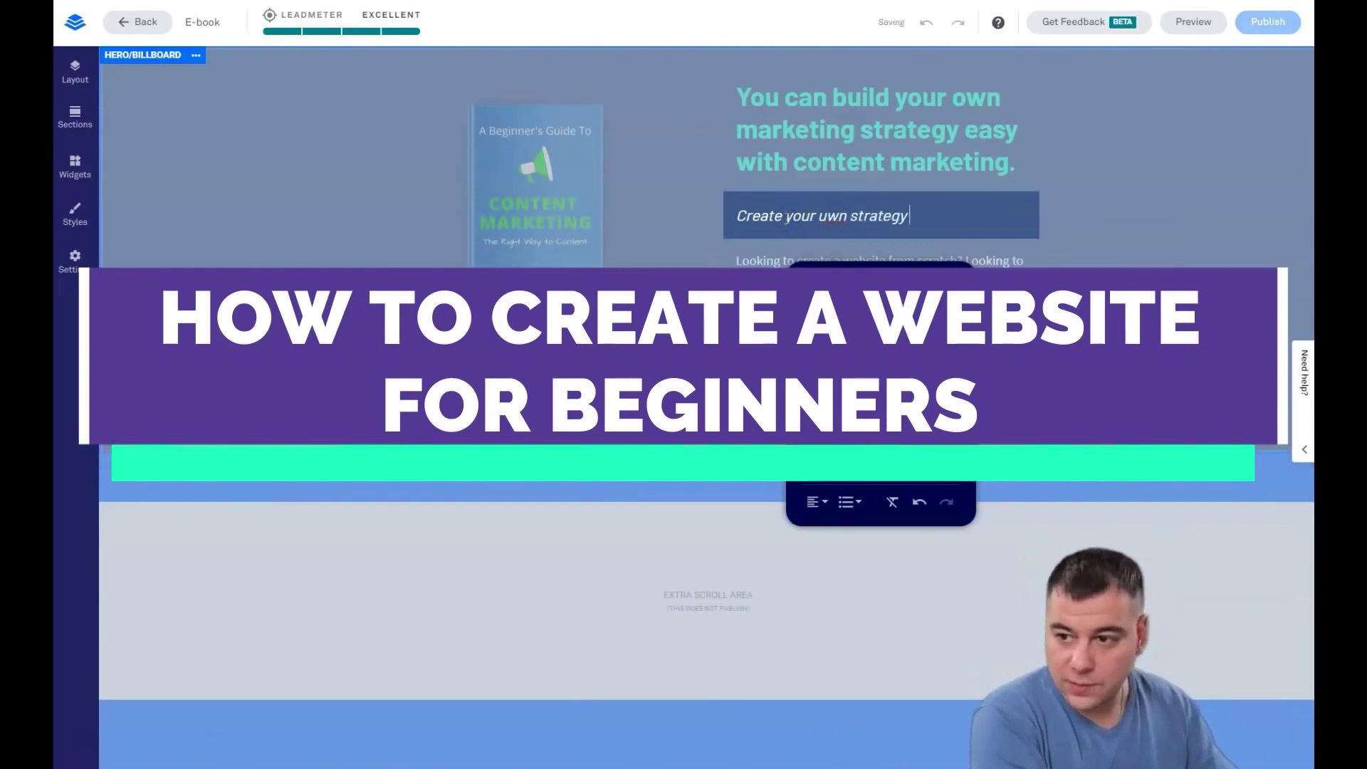
{"action": "key", "text": "BackSpace"}
{"action": "key", "text": "BackSpace"}
{"action": "key", "text": "BackSpace"}
{"action": "key", "text": "BackSpace"}
{"action": "type", "text": "own "}
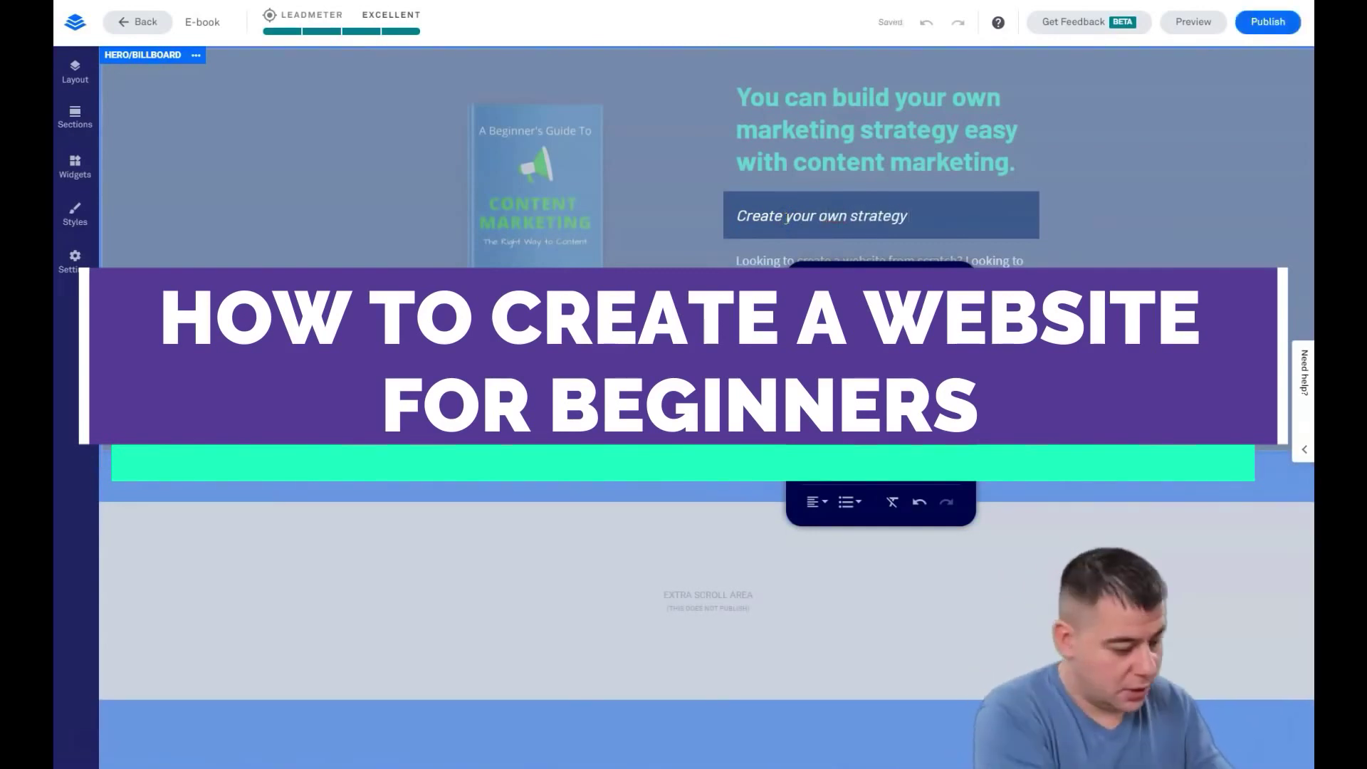
{"action": "type", "text": "!"}
Step: Colour the subtitle text white (FFFFFF) using a custom colour
{"action": "left_click", "coordinate": [880, 492]}
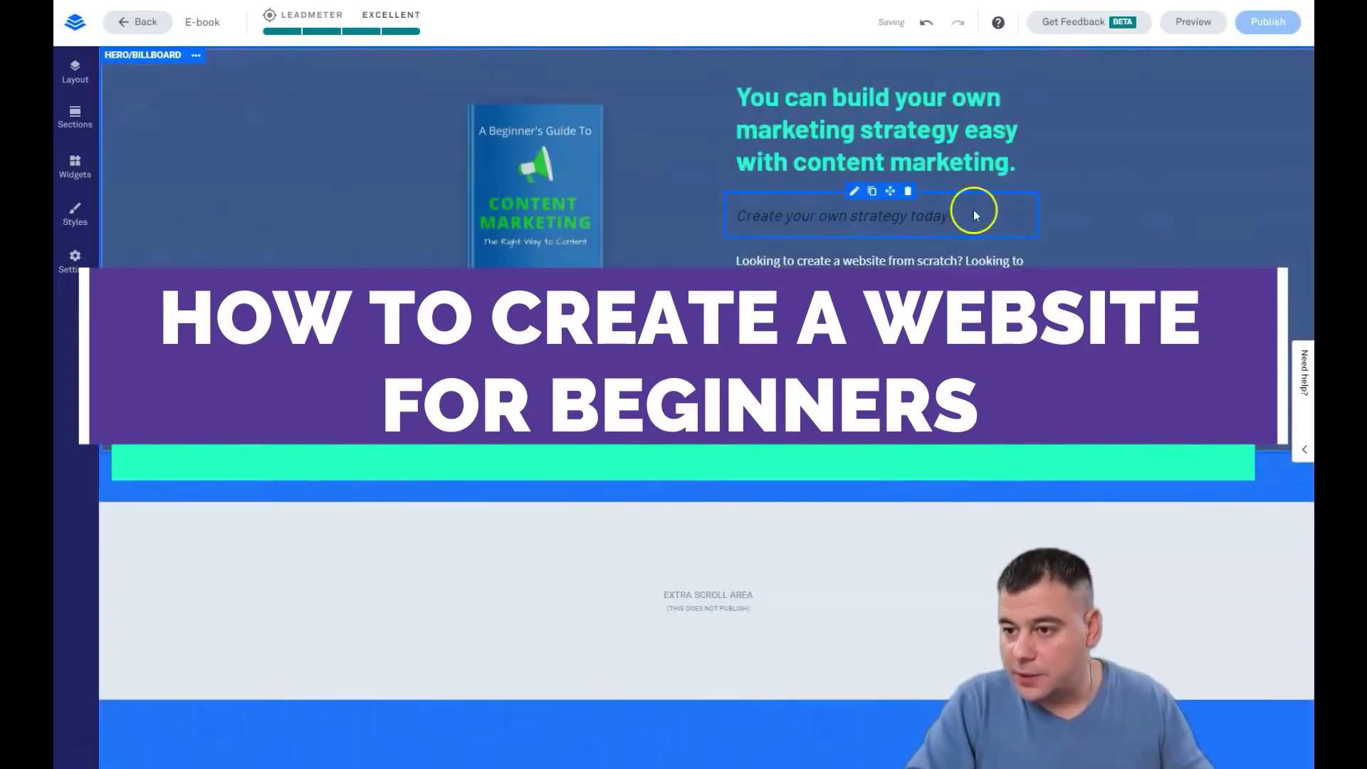
{"action": "left_click_drag", "start_coordinate": [970, 210], "coordinate": [707, 214]}
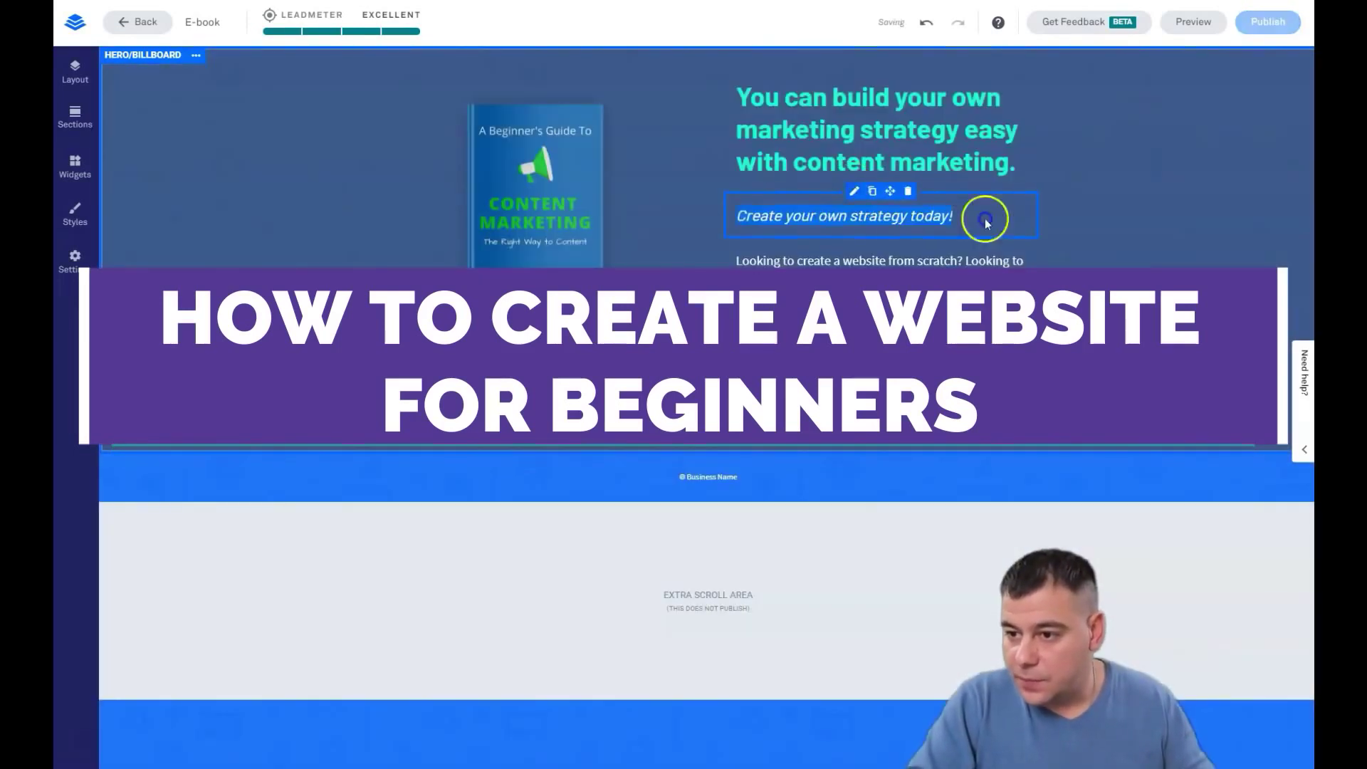
{"action": "left_click_drag", "start_coordinate": [976, 214], "coordinate": [708, 214]}
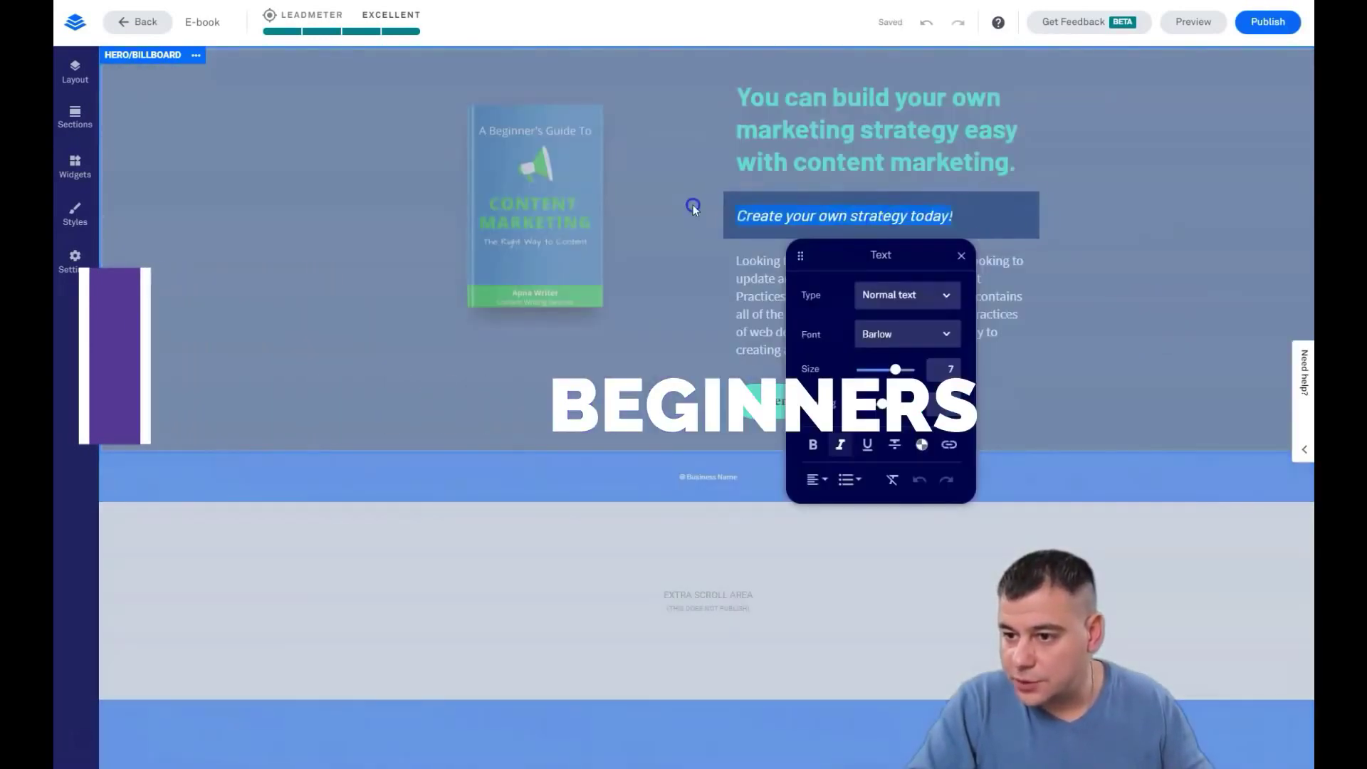
{"action": "left_click", "coordinate": [918, 442]}
{"action": "left_click", "coordinate": [952, 350]}
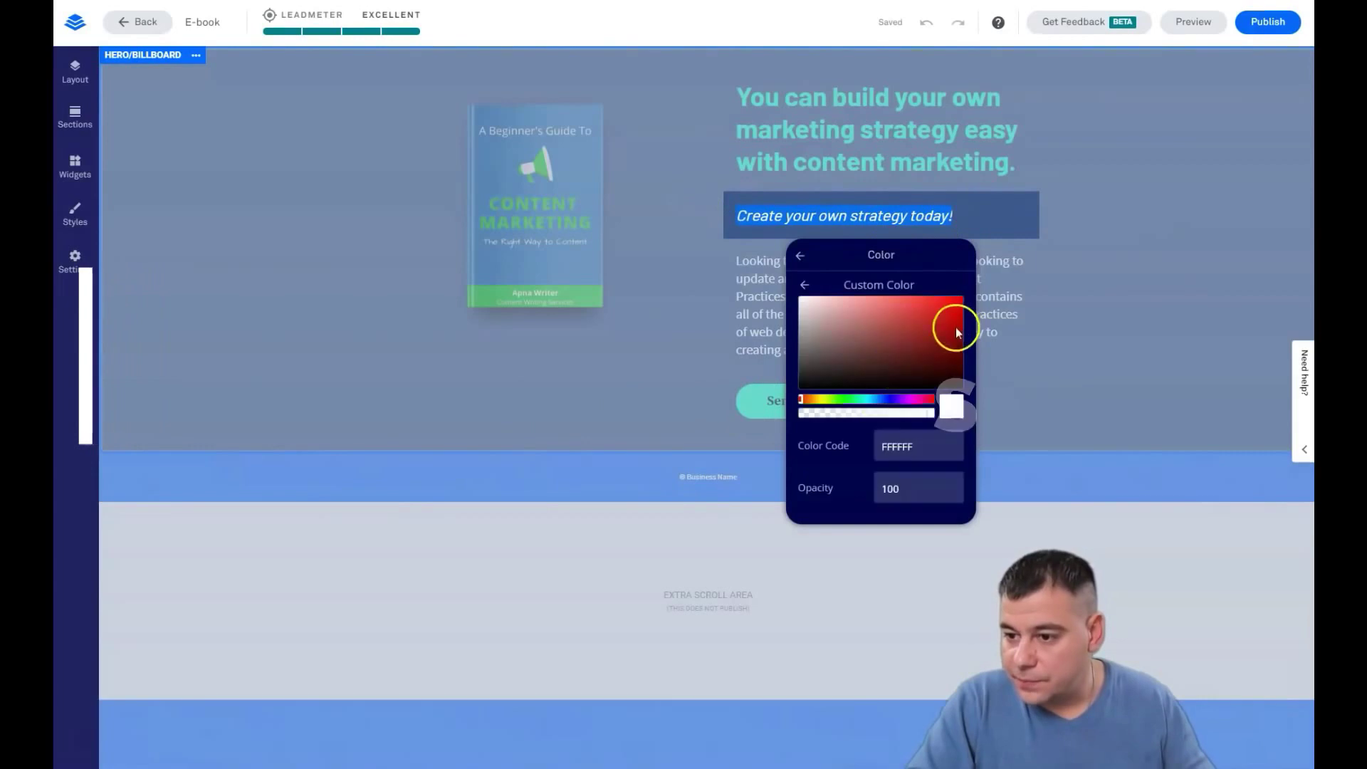
{"action": "left_click", "coordinate": [868, 213]}
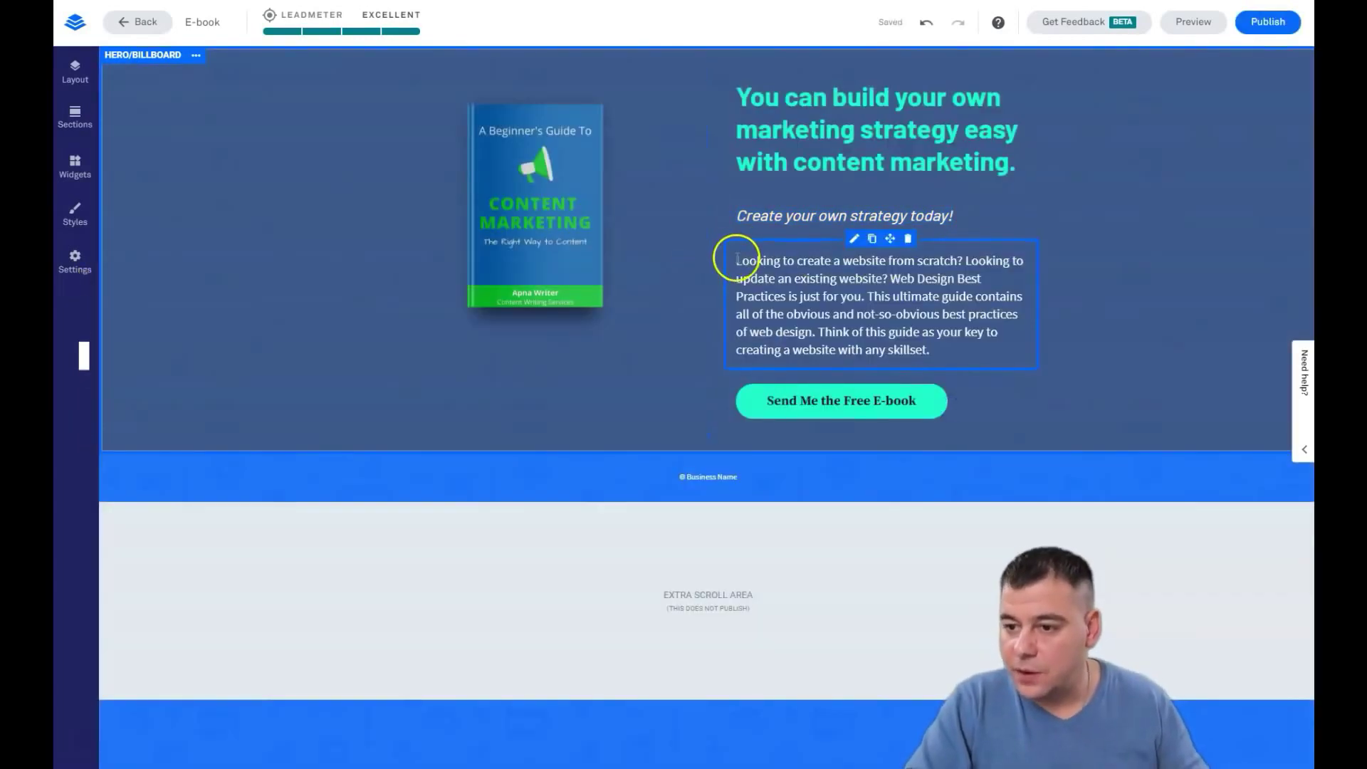
Step: Replace the hero paragraph with the pasted, shorter online-marketing description
{"action": "left_click", "coordinate": [737, 262]}
{"action": "key", "text": "ctrl+a"}
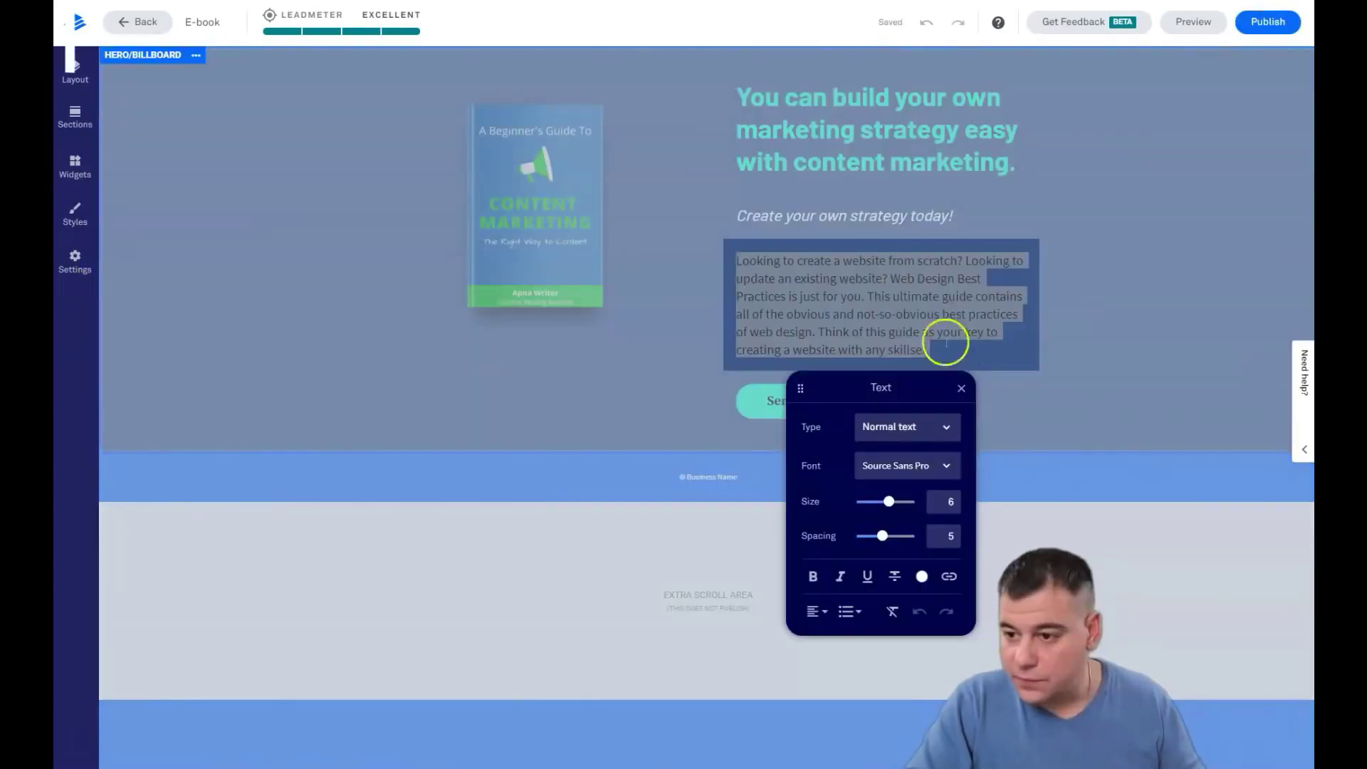
{"action": "type", "text": "This ultimate guide contains all of the obvious and not-so-obvious best practices of online marketing. Think of this guide as your key to creating your future"}
{"action": "key", "text": "ctrl+a"}
Step: Style the paragraph in Barlow, size 5, white, and move the column divider to rebalance the columns
{"action": "left_click", "coordinate": [945, 467]}
{"action": "left_click", "coordinate": [888, 625]}
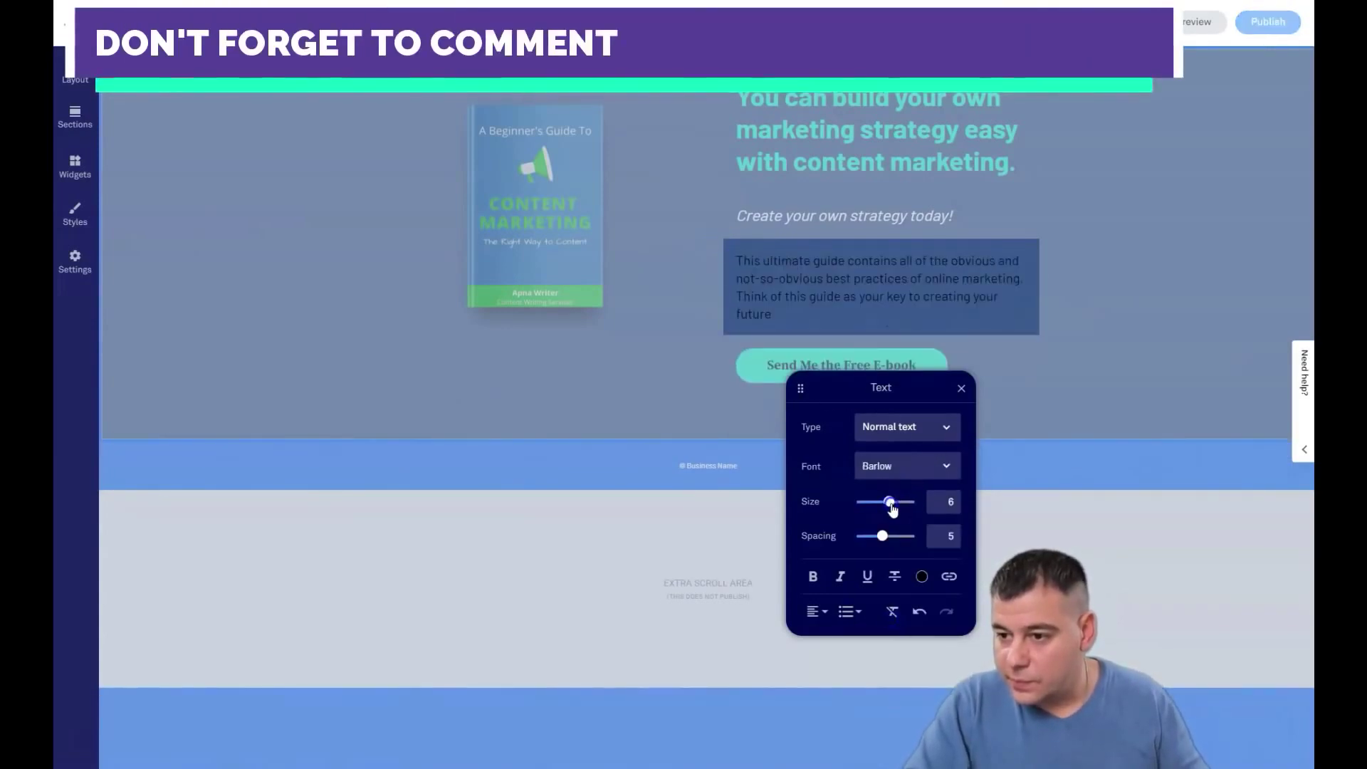
{"action": "left_click_drag", "start_coordinate": [892, 507], "coordinate": [884, 507]}
{"action": "left_click", "coordinate": [919, 519]}
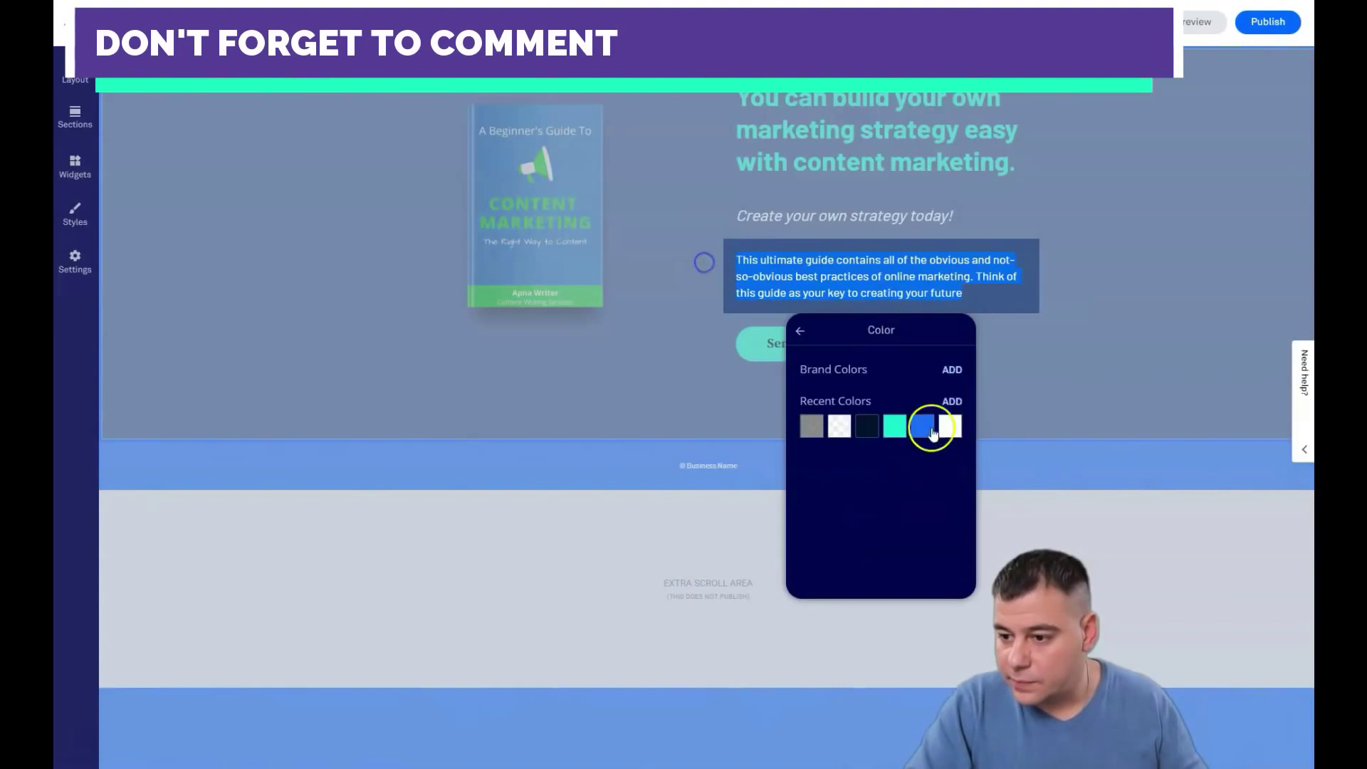
{"action": "left_click", "coordinate": [952, 424]}
{"action": "left_click", "coordinate": [1037, 357]}
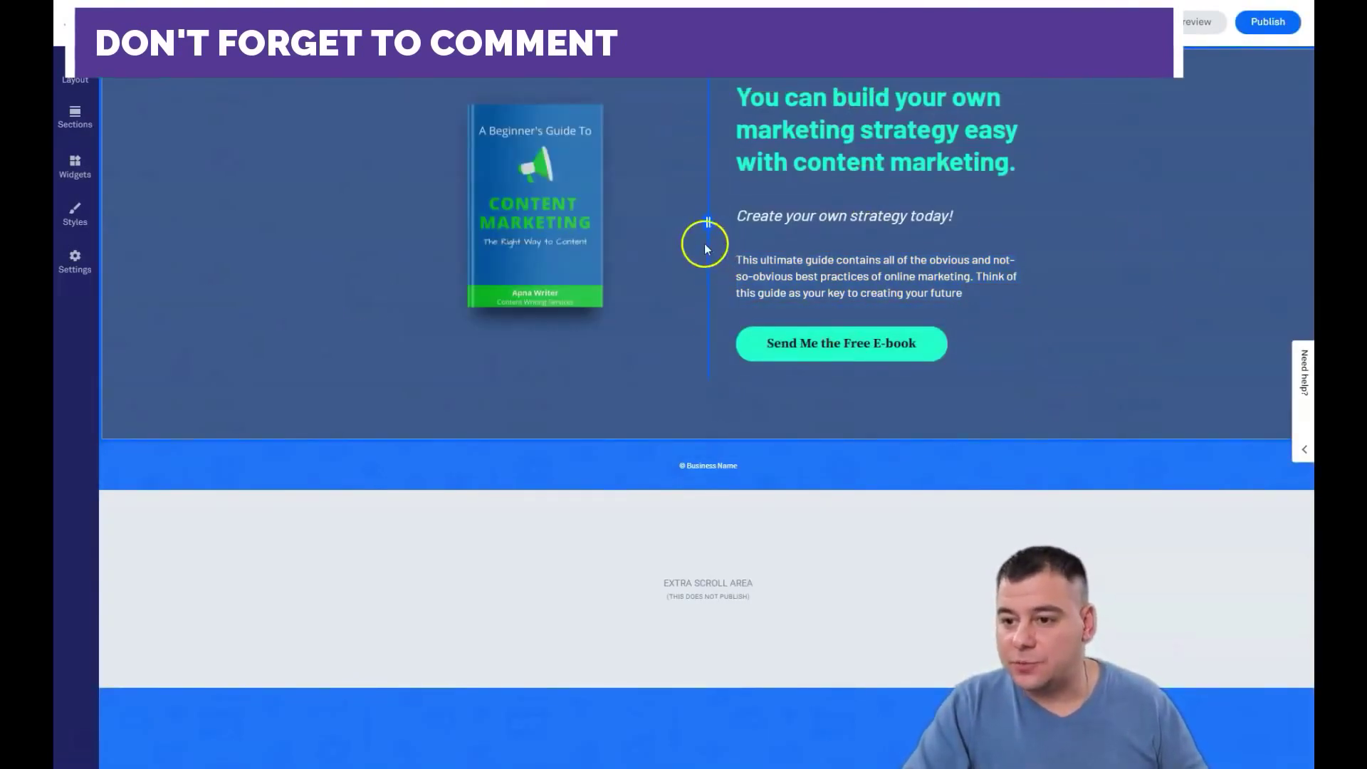
{"action": "left_click_drag", "start_coordinate": [708, 219], "coordinate": [749, 254]}
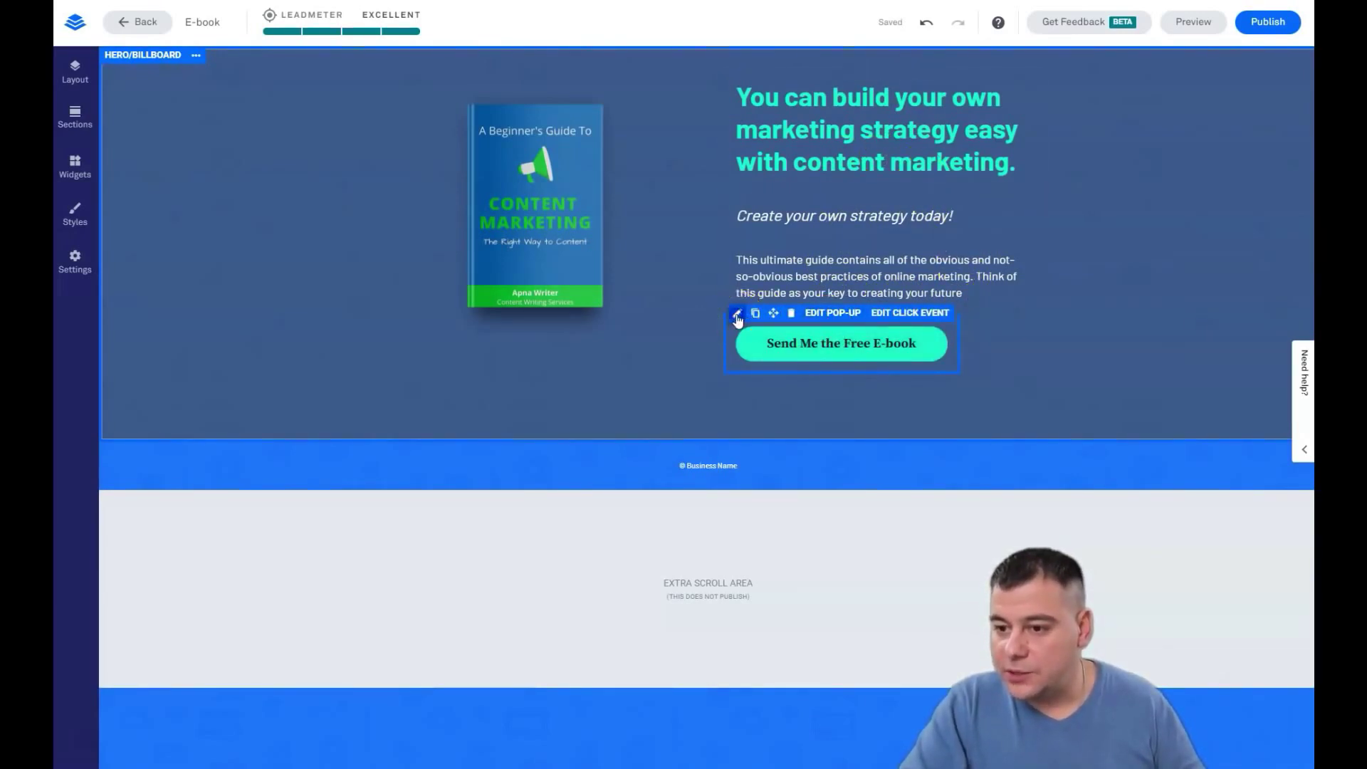
Step: Check the Send Me the Free E-book button's background colour, keeping it teal
{"action": "left_click", "coordinate": [738, 315]}
{"action": "left_click", "coordinate": [863, 397]}
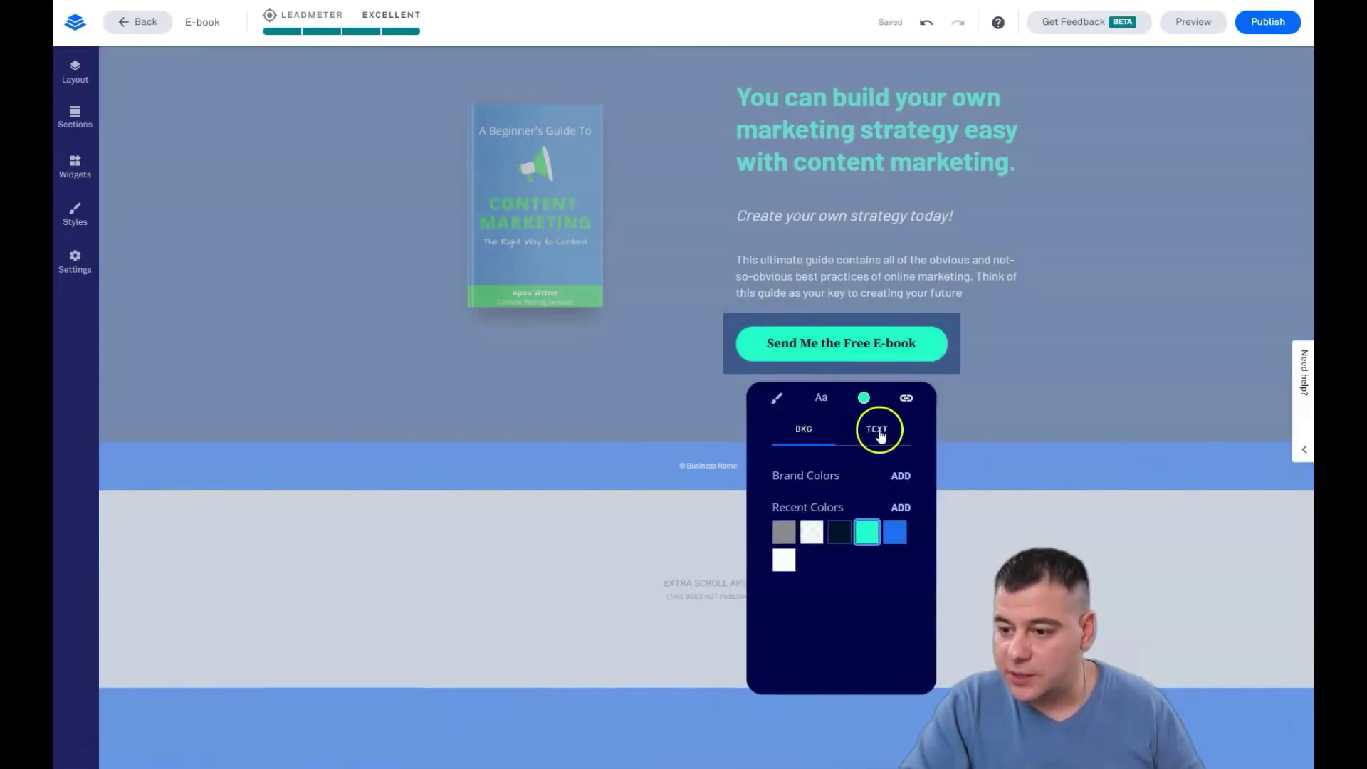
{"action": "left_click", "coordinate": [863, 399]}
{"action": "left_click", "coordinate": [863, 398]}
{"action": "left_click", "coordinate": [867, 532]}
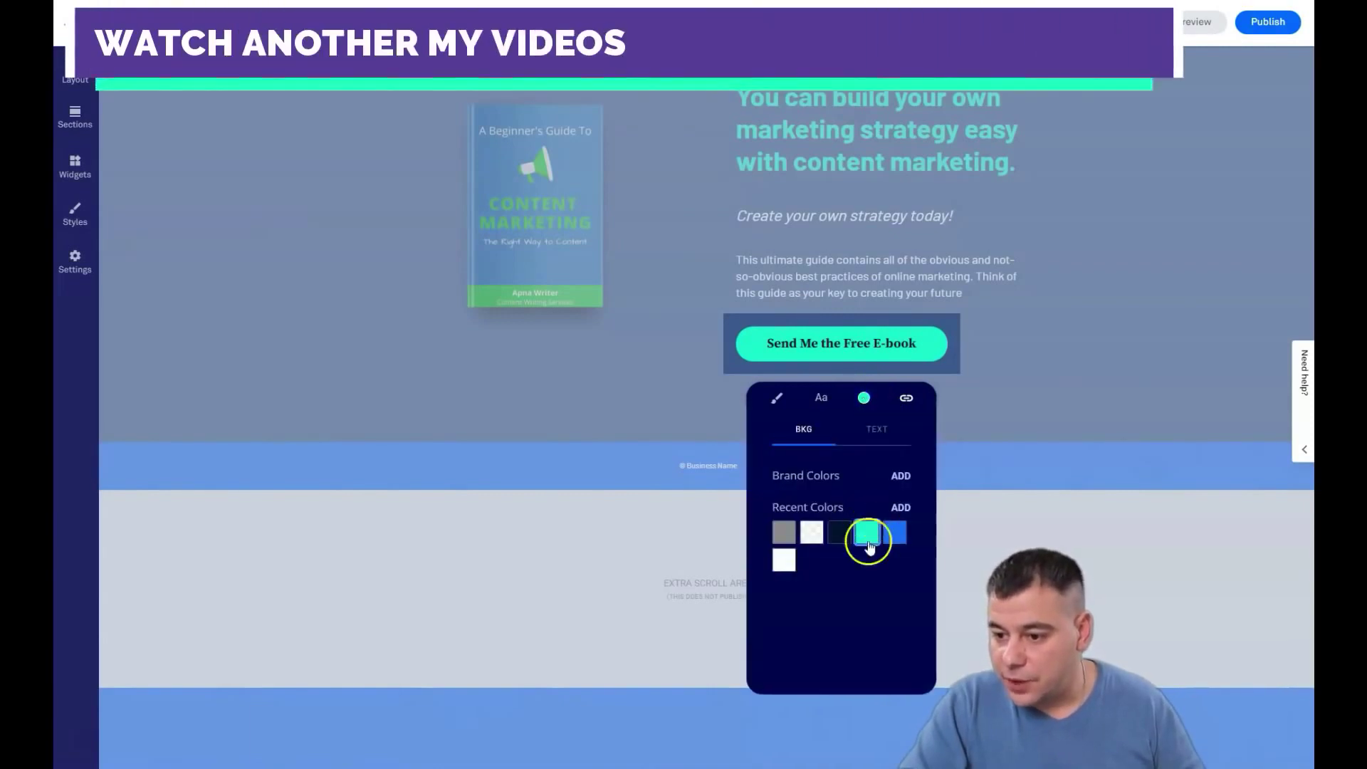
{"action": "left_click", "coordinate": [901, 508]}
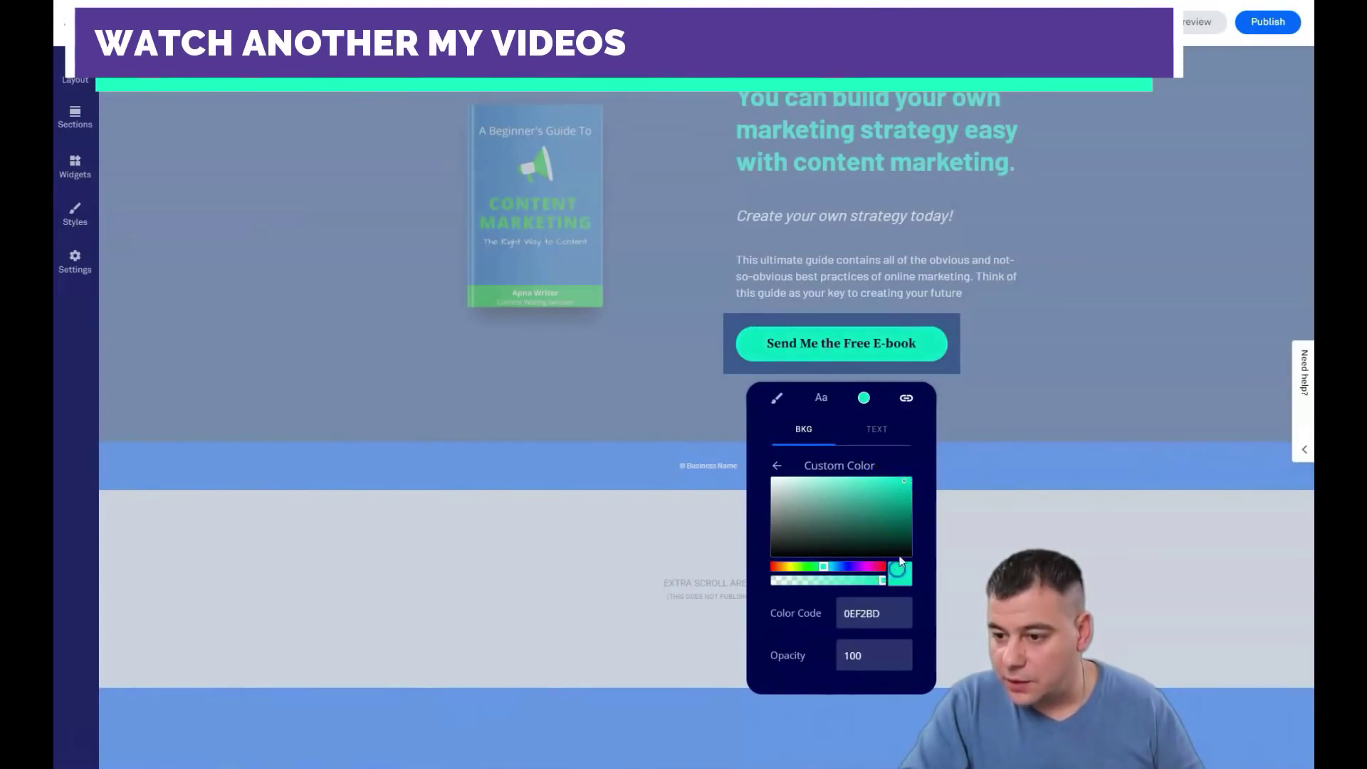
{"action": "left_click", "coordinate": [831, 359]}
{"action": "left_click", "coordinate": [1058, 351]}
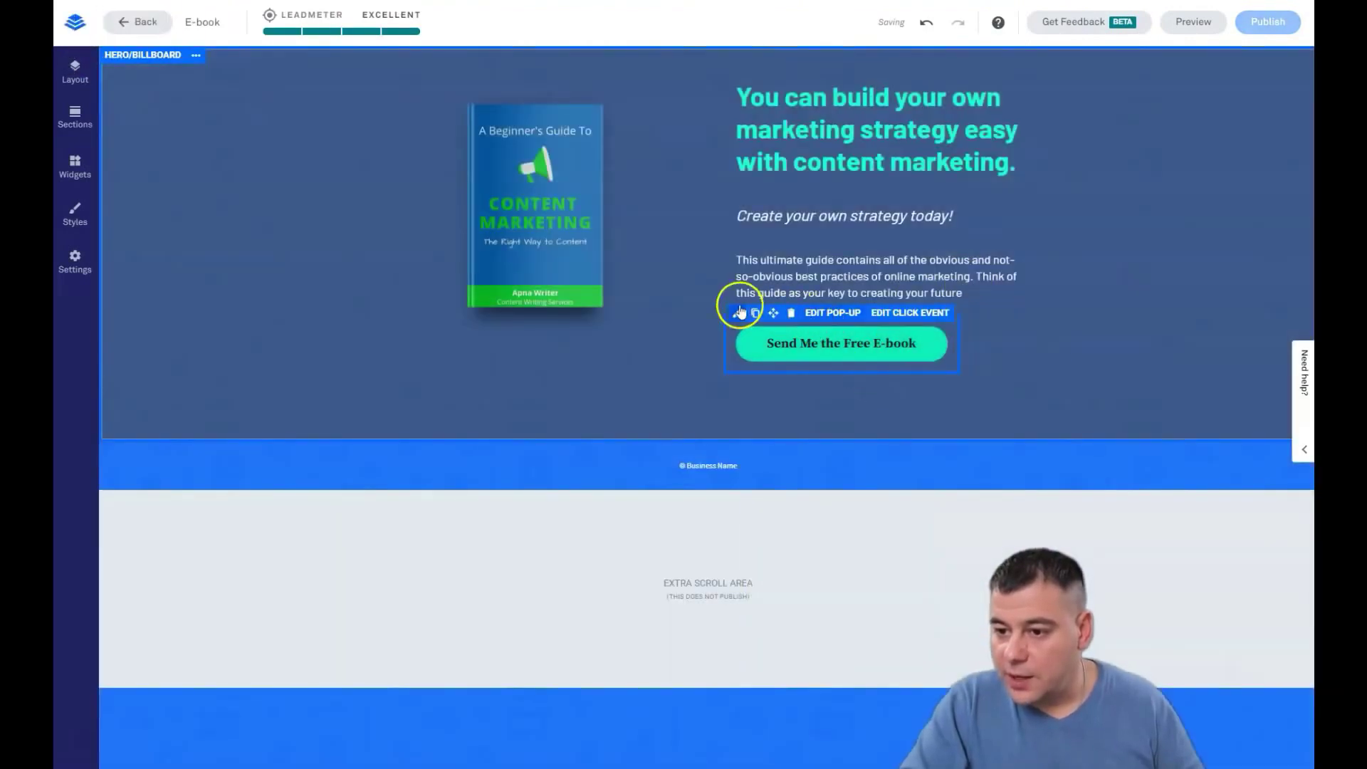
Step: Give the button Rounded corners at radius 10 and the Line outline style
{"action": "left_click", "coordinate": [739, 311]}
{"action": "left_click", "coordinate": [777, 400]}
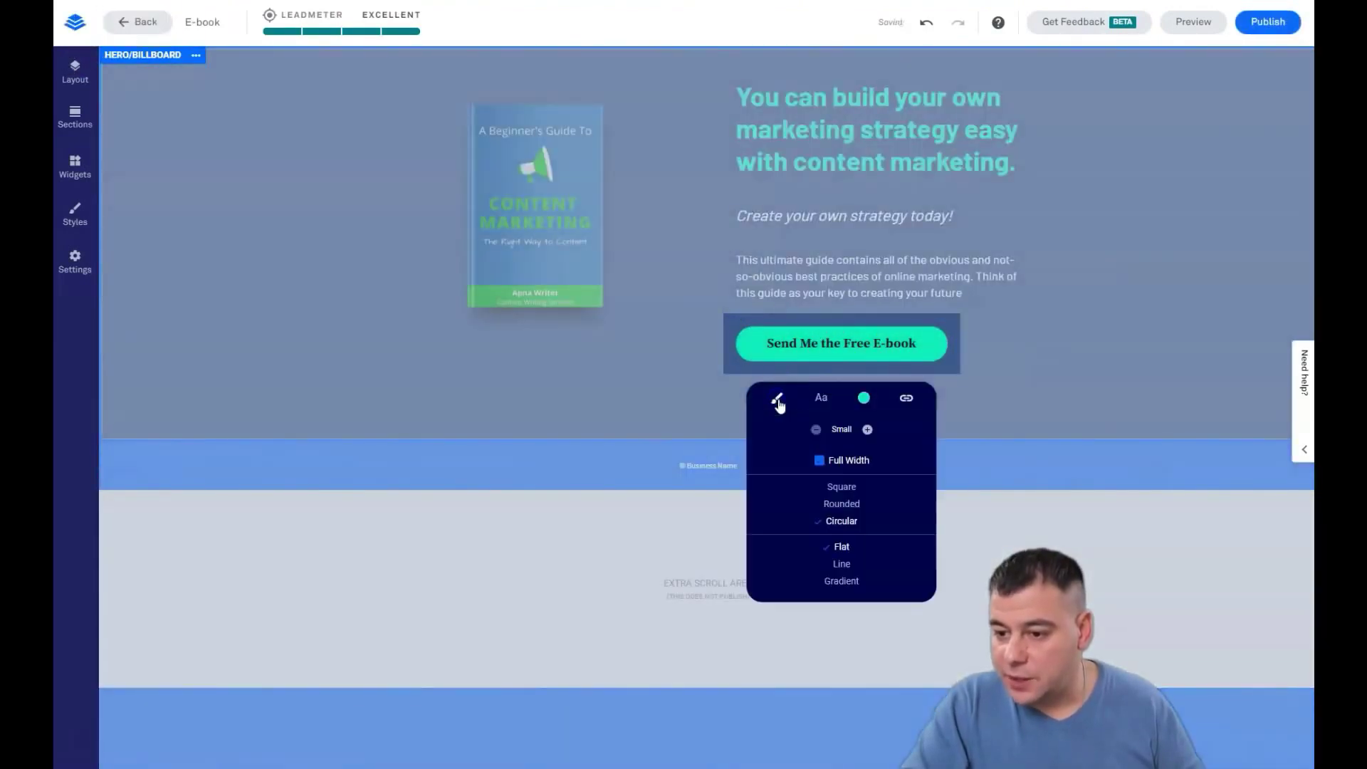
{"action": "left_click", "coordinate": [842, 511]}
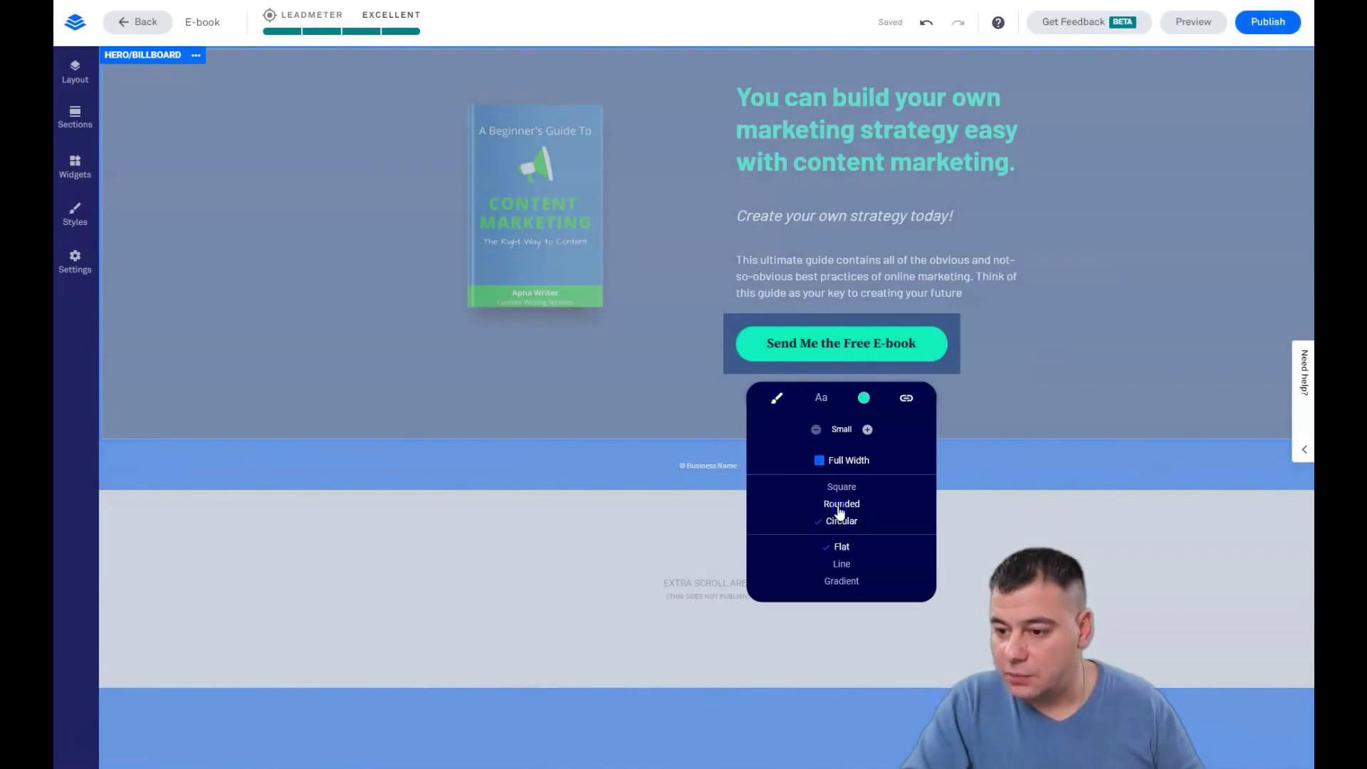
{"action": "left_click", "coordinate": [840, 507]}
{"action": "left_click_drag", "start_coordinate": [888, 545], "coordinate": [875, 563]}
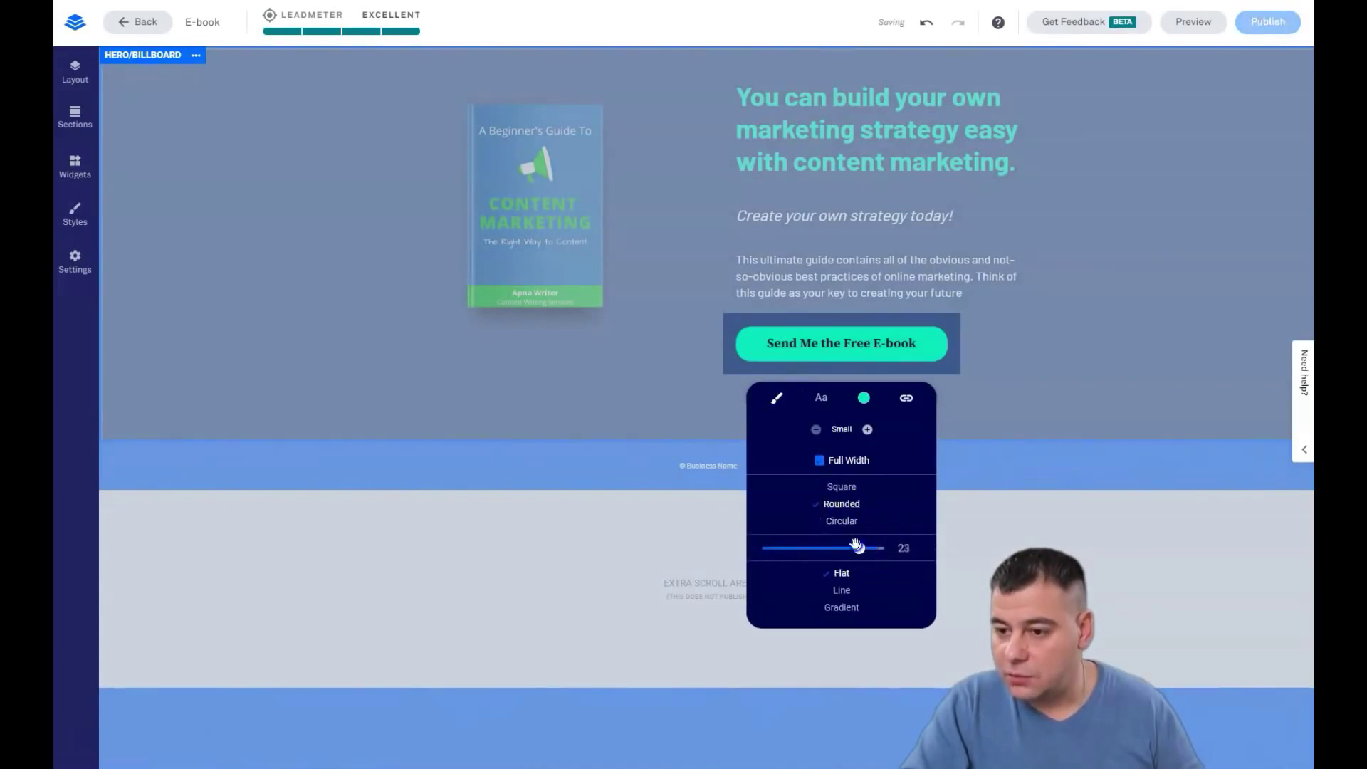
{"action": "left_click_drag", "start_coordinate": [811, 534], "coordinate": [810, 541]}
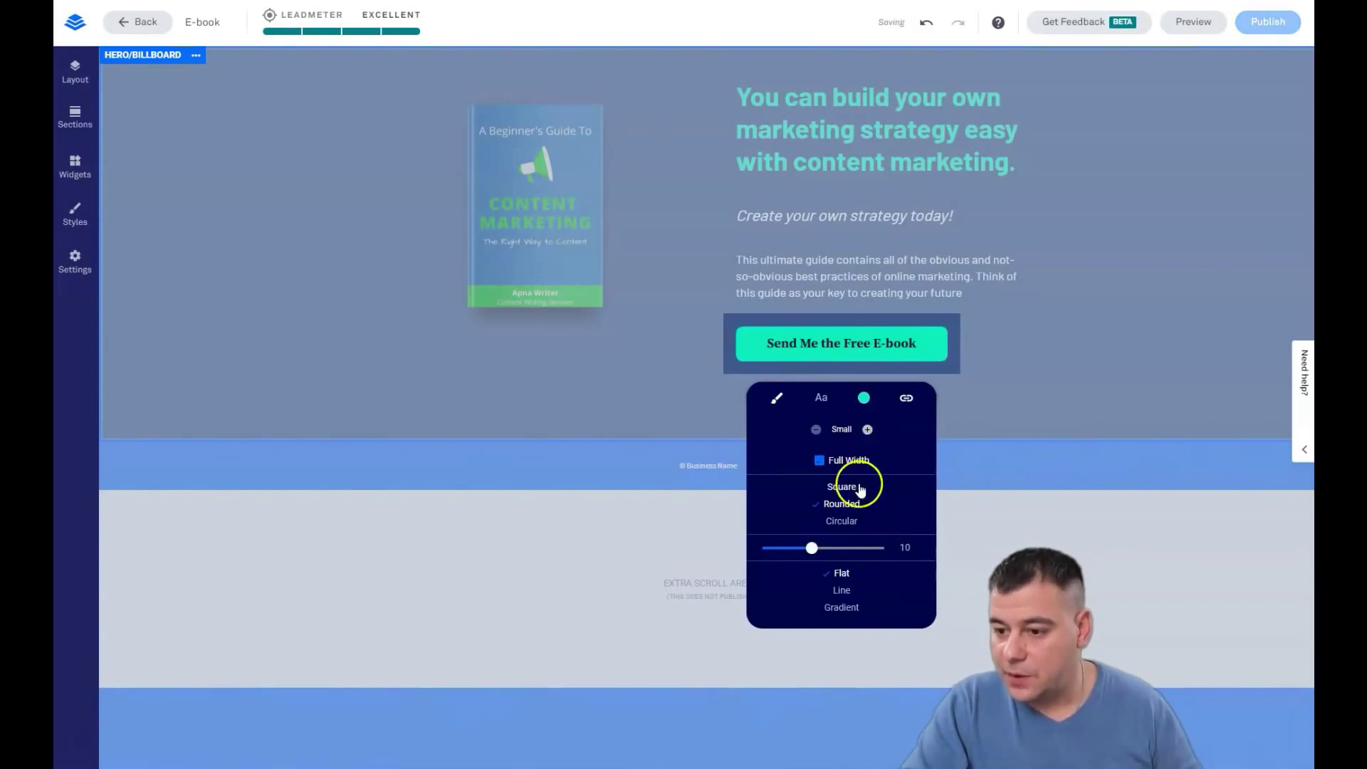
{"action": "left_click", "coordinate": [840, 591]}
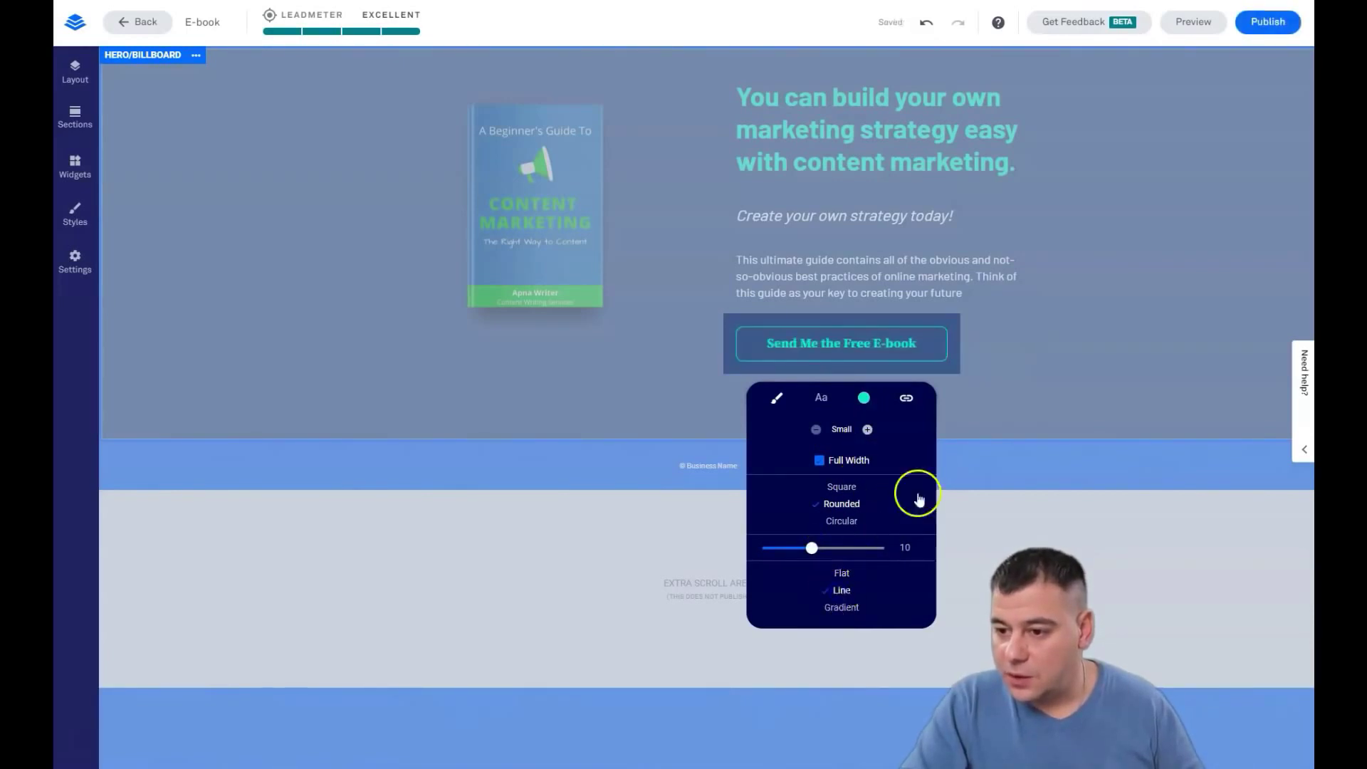
{"action": "left_click", "coordinate": [959, 496]}
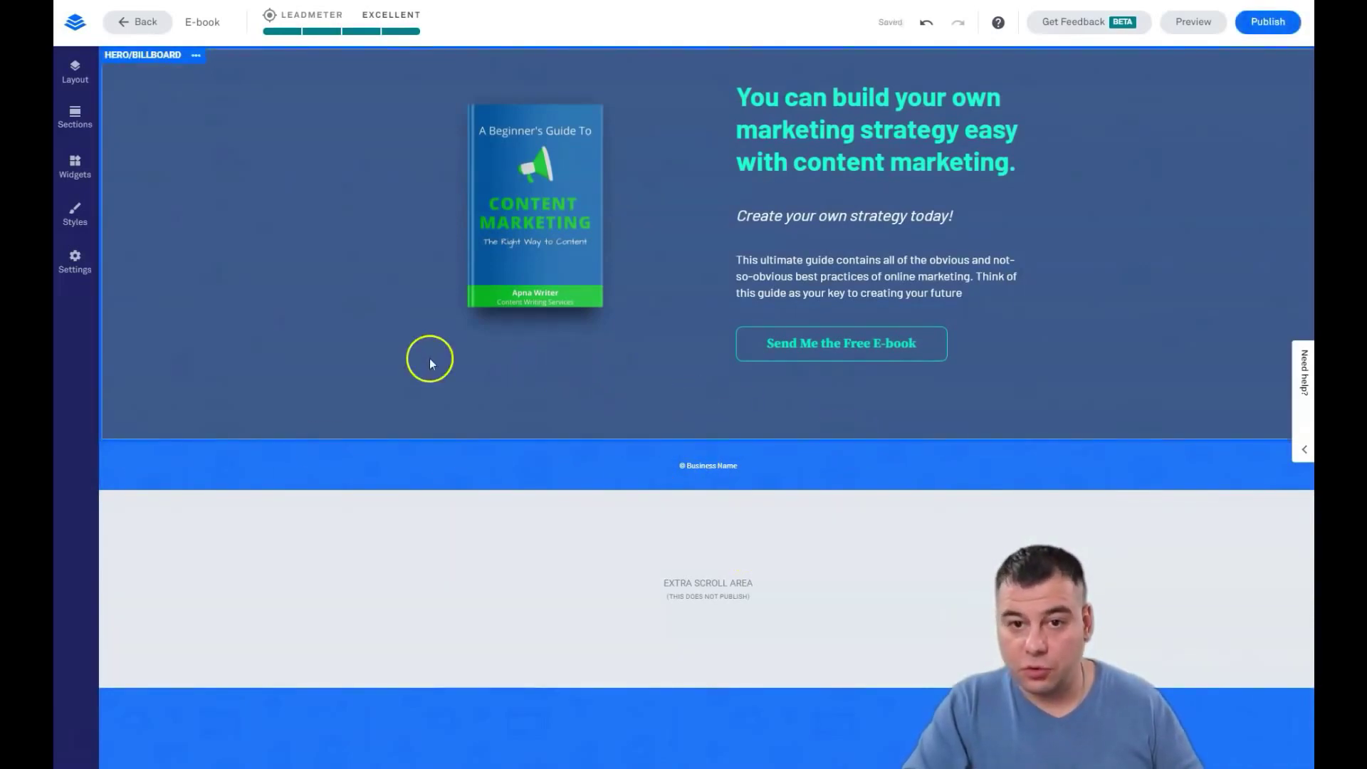
Step: Delete the footer section showing the business name and confirm the deletion
{"action": "left_click", "coordinate": [154, 452]}
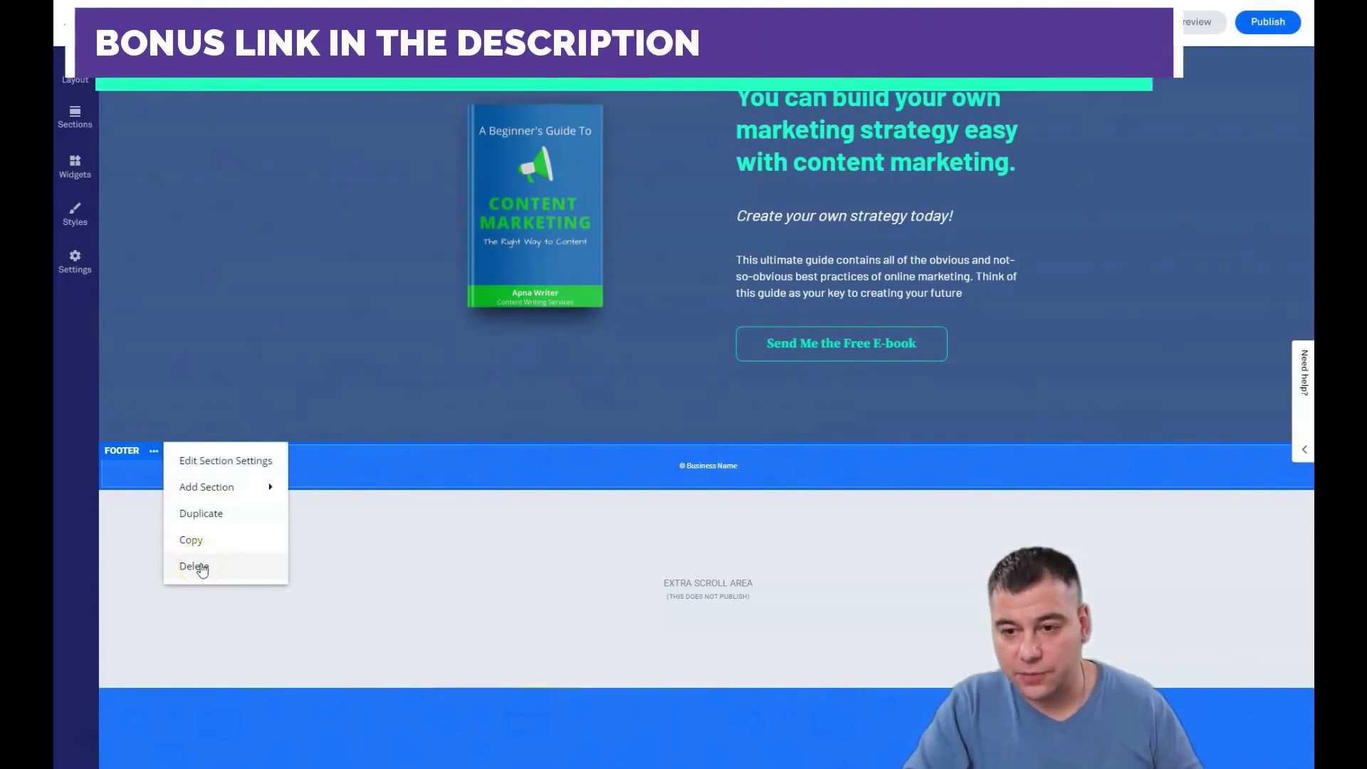
{"action": "left_click", "coordinate": [194, 566]}
{"action": "left_click", "coordinate": [261, 516]}
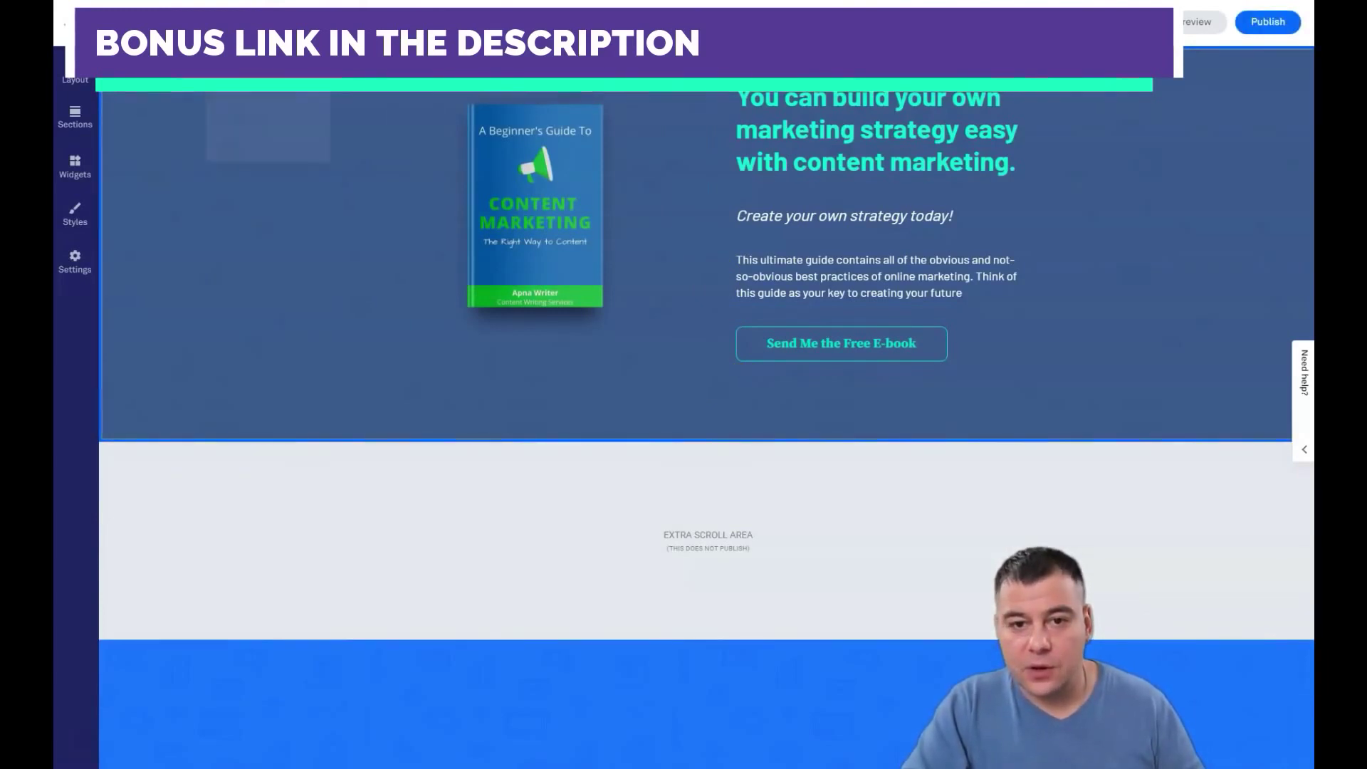
{"action": "left_click", "coordinate": [188, 84]}
Step: Give the hero 75% minimum height, top padding 10 and bottom padding 4, then preview
{"action": "left_click", "coordinate": [271, 72]}
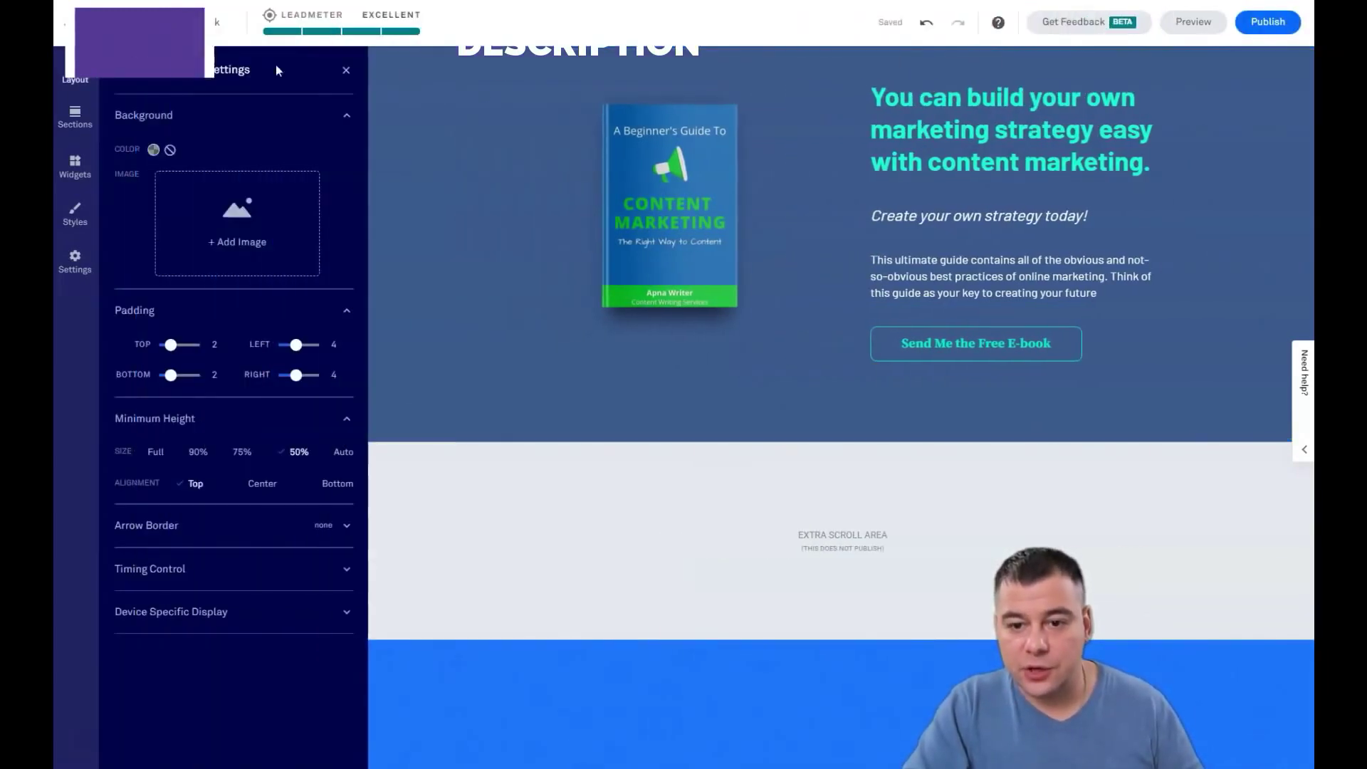
{"action": "left_click", "coordinate": [241, 452]}
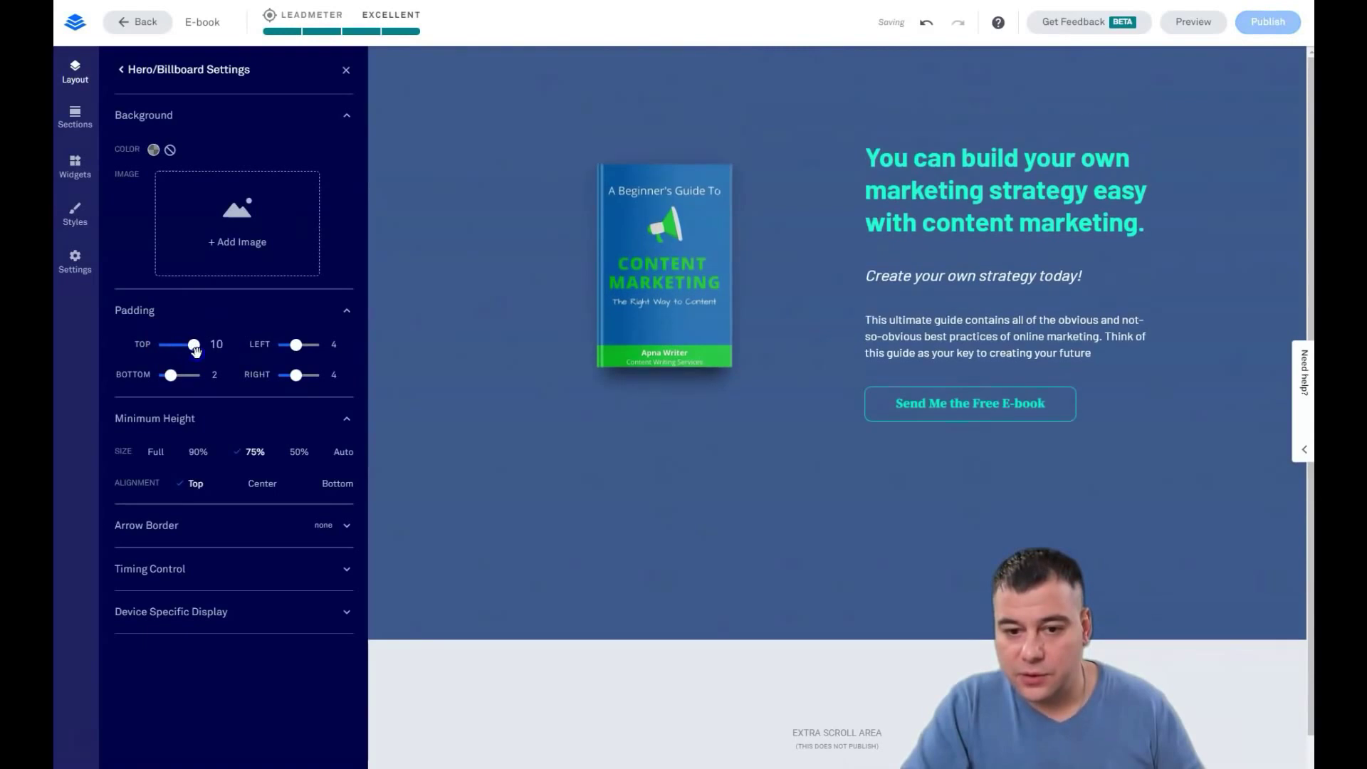
{"action": "left_click", "coordinate": [170, 375]}
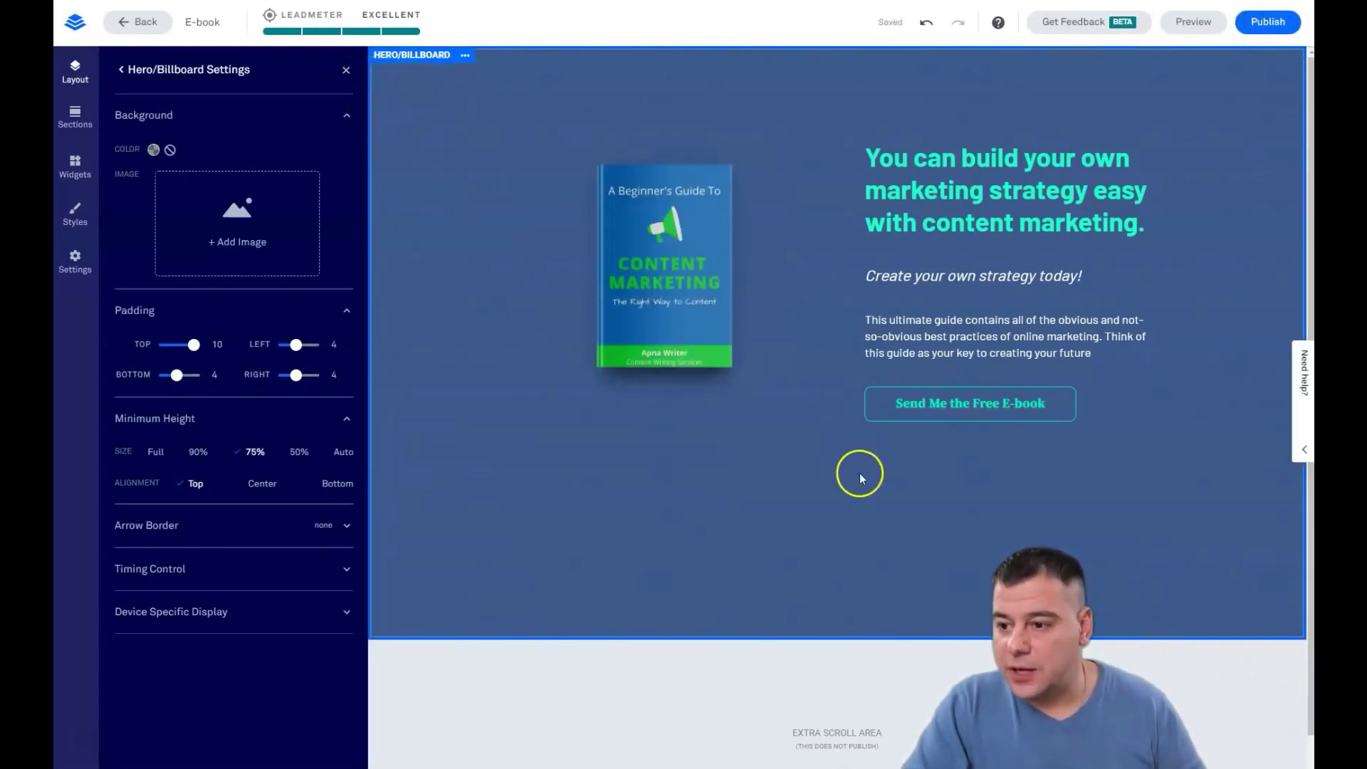
{"action": "left_click", "coordinate": [347, 71]}
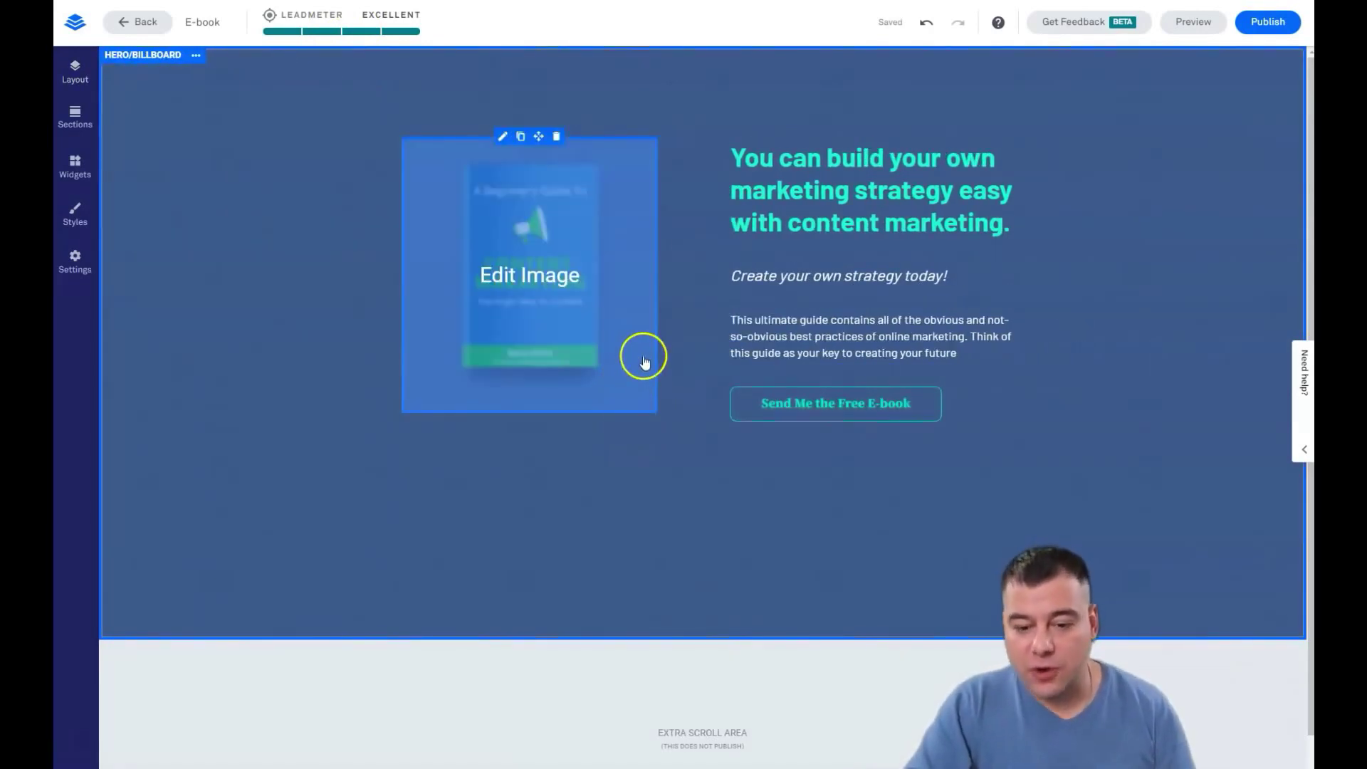
{"action": "left_click", "coordinate": [1199, 26]}
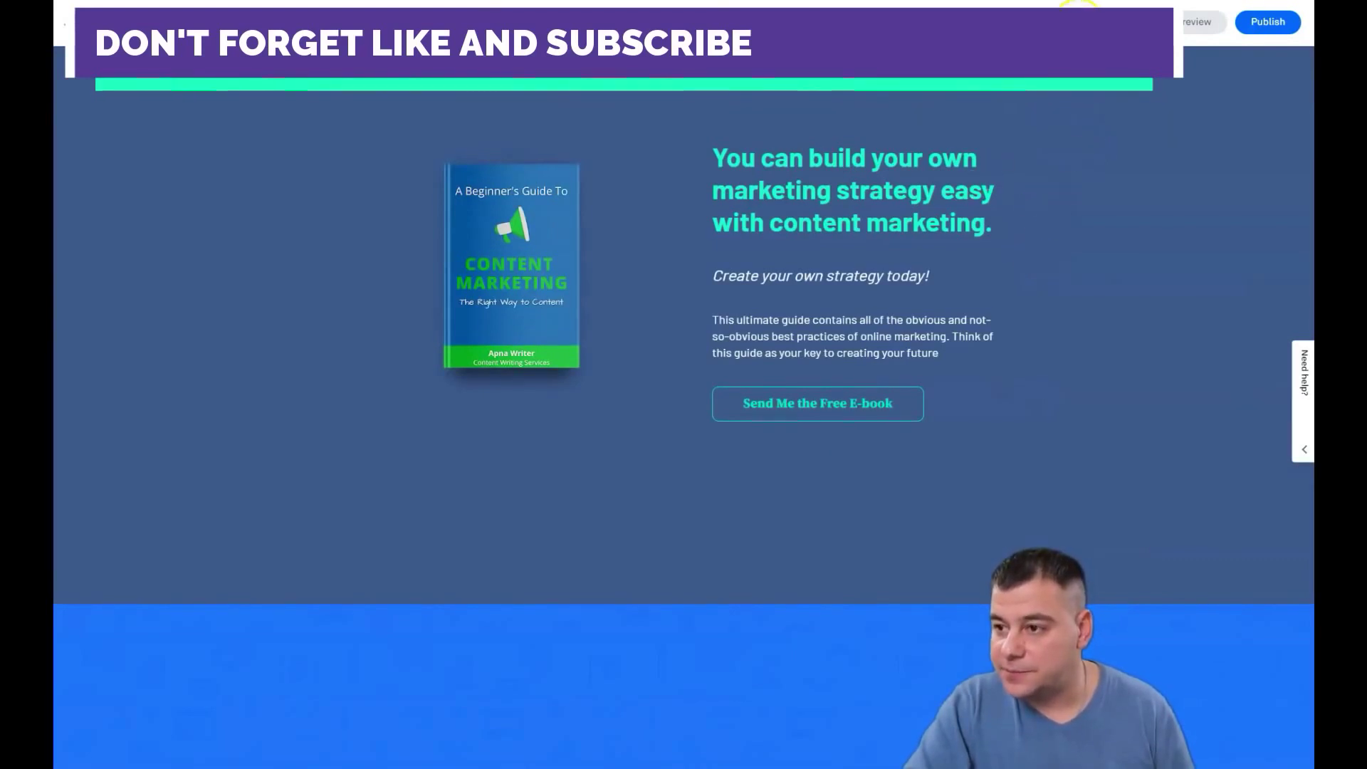
{"action": "left_click", "coordinate": [1079, 21]}
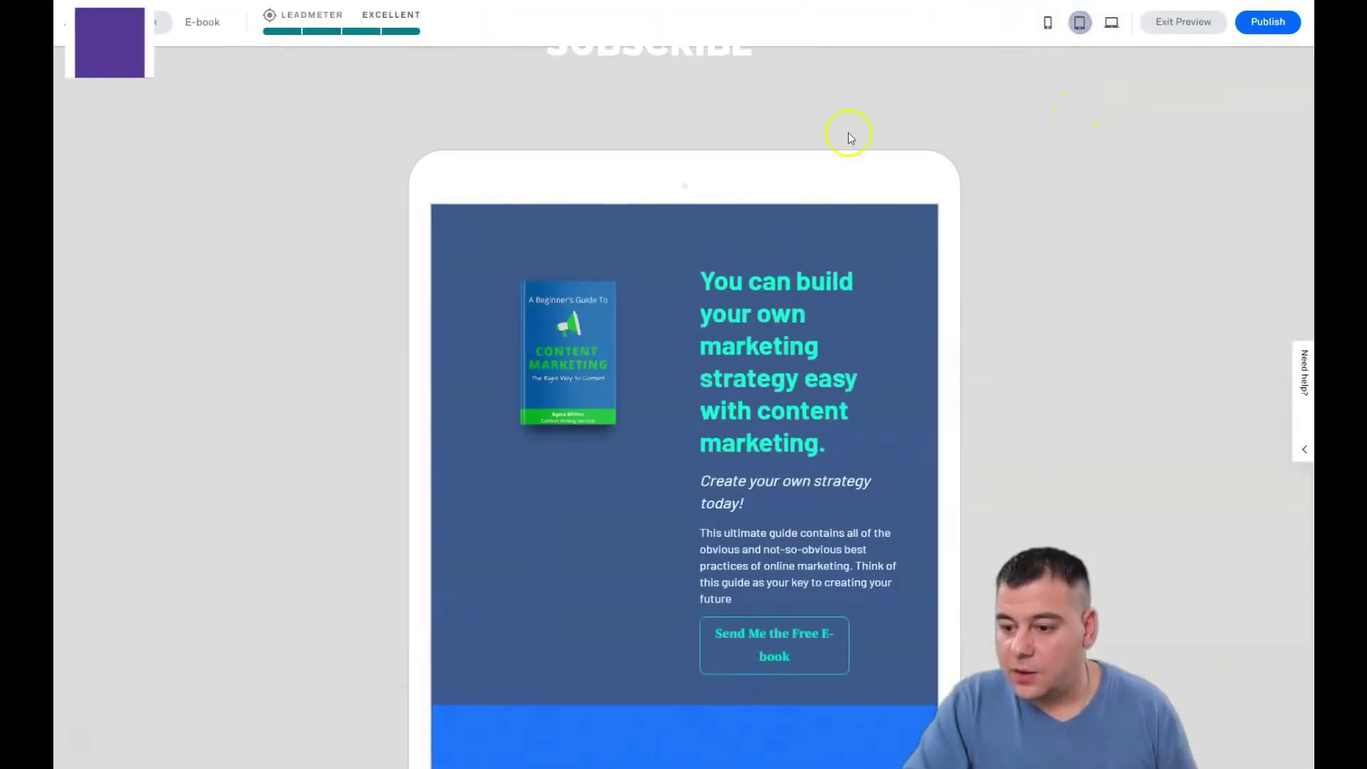
{"action": "left_click", "coordinate": [1053, 30]}
{"action": "scroll", "coordinate": [726, 430], "scroll_direction": "down", "scroll_amount": 3}
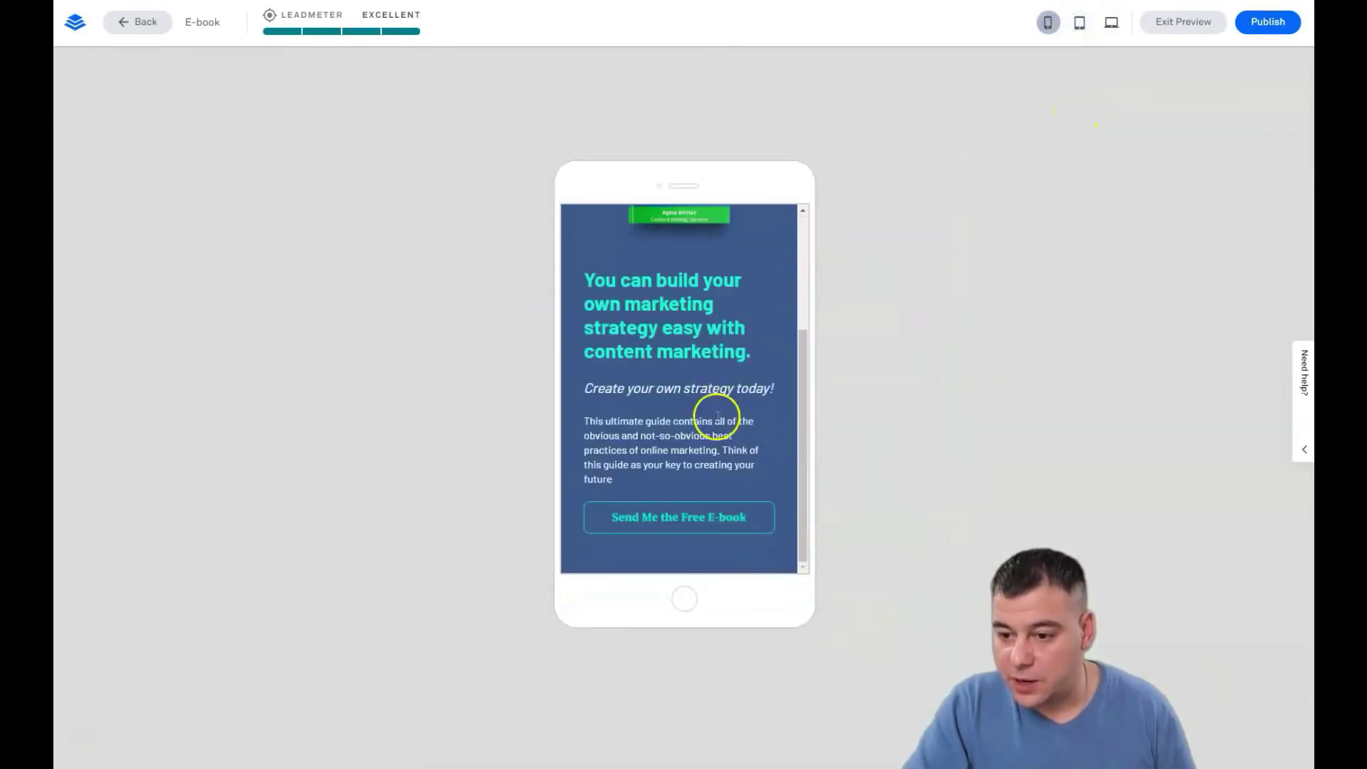
{"action": "scroll", "coordinate": [710, 422], "scroll_direction": "up", "scroll_amount": 3}
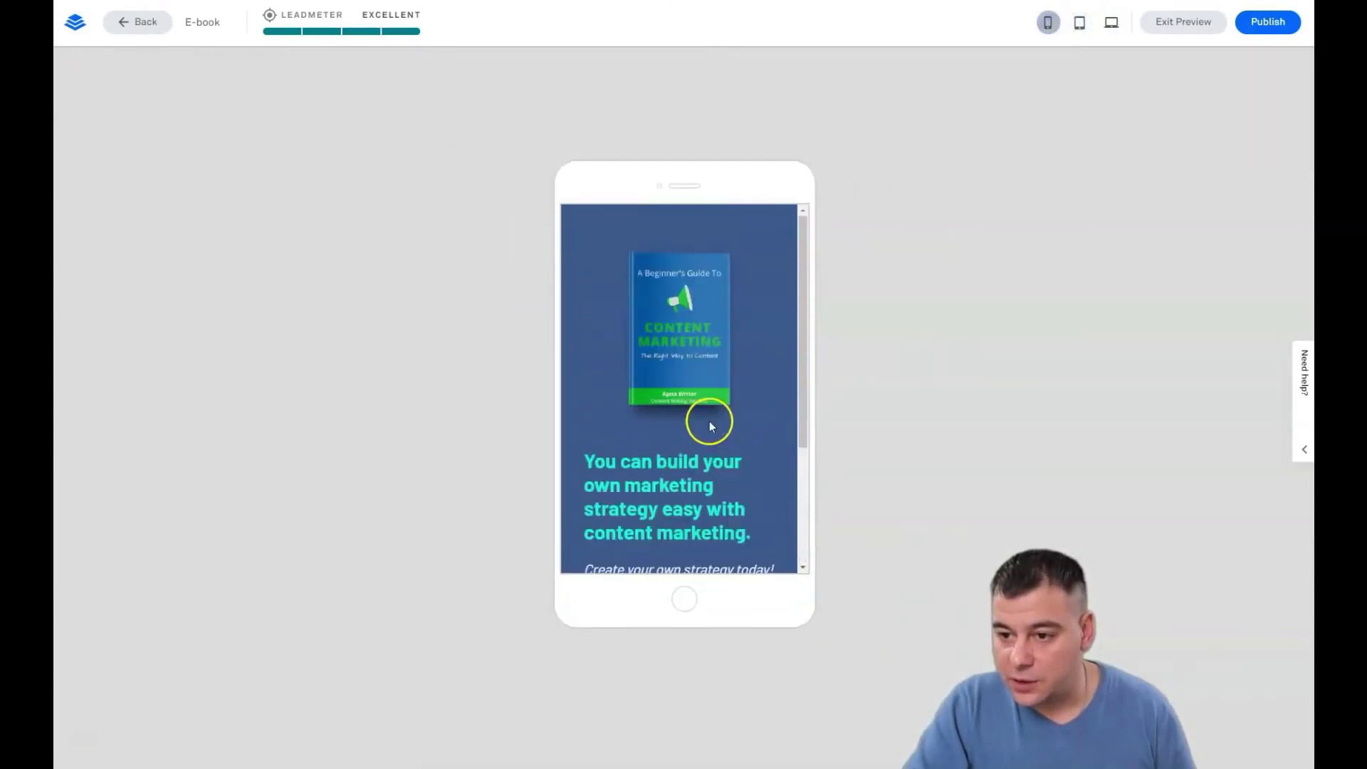
{"action": "left_click", "coordinate": [1111, 22]}
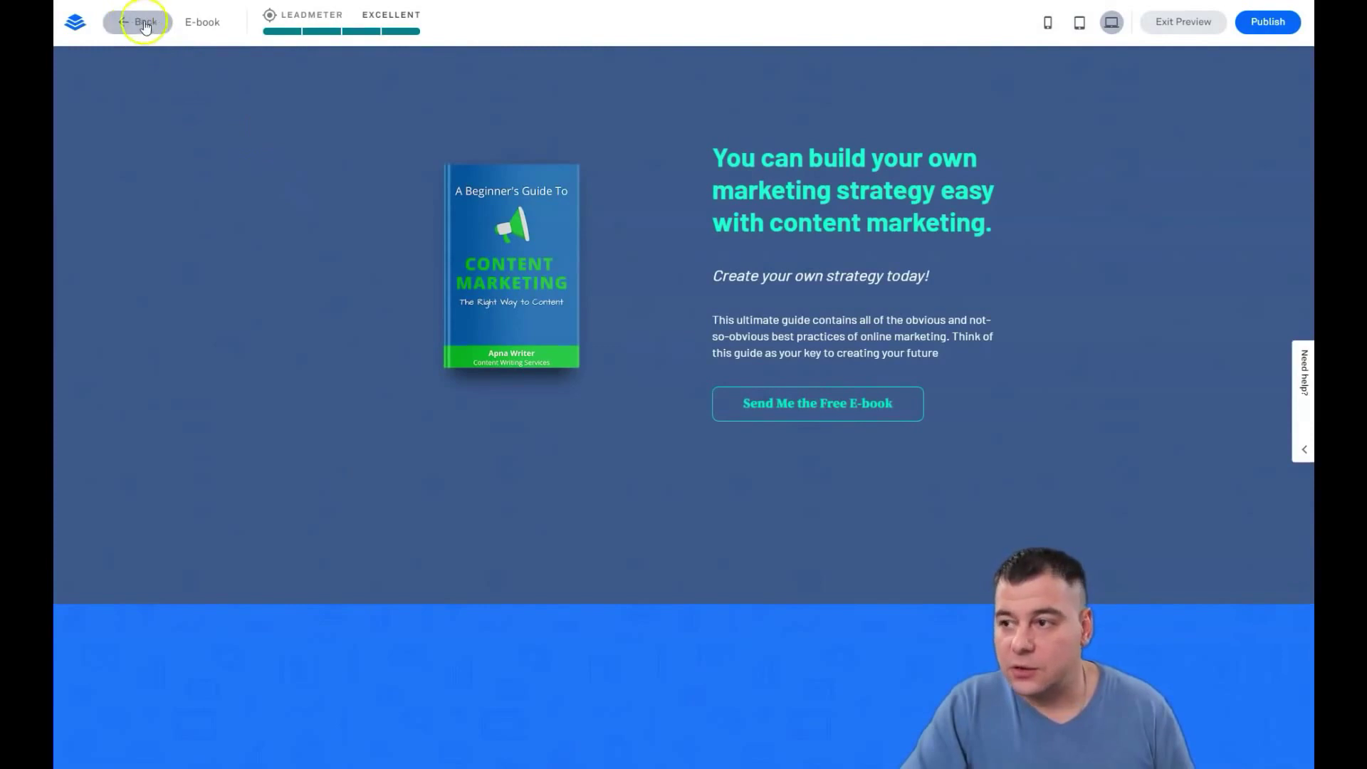
Step: Exit preview and change the hero section's Minimum Height to Full
{"action": "left_click", "coordinate": [1178, 22]}
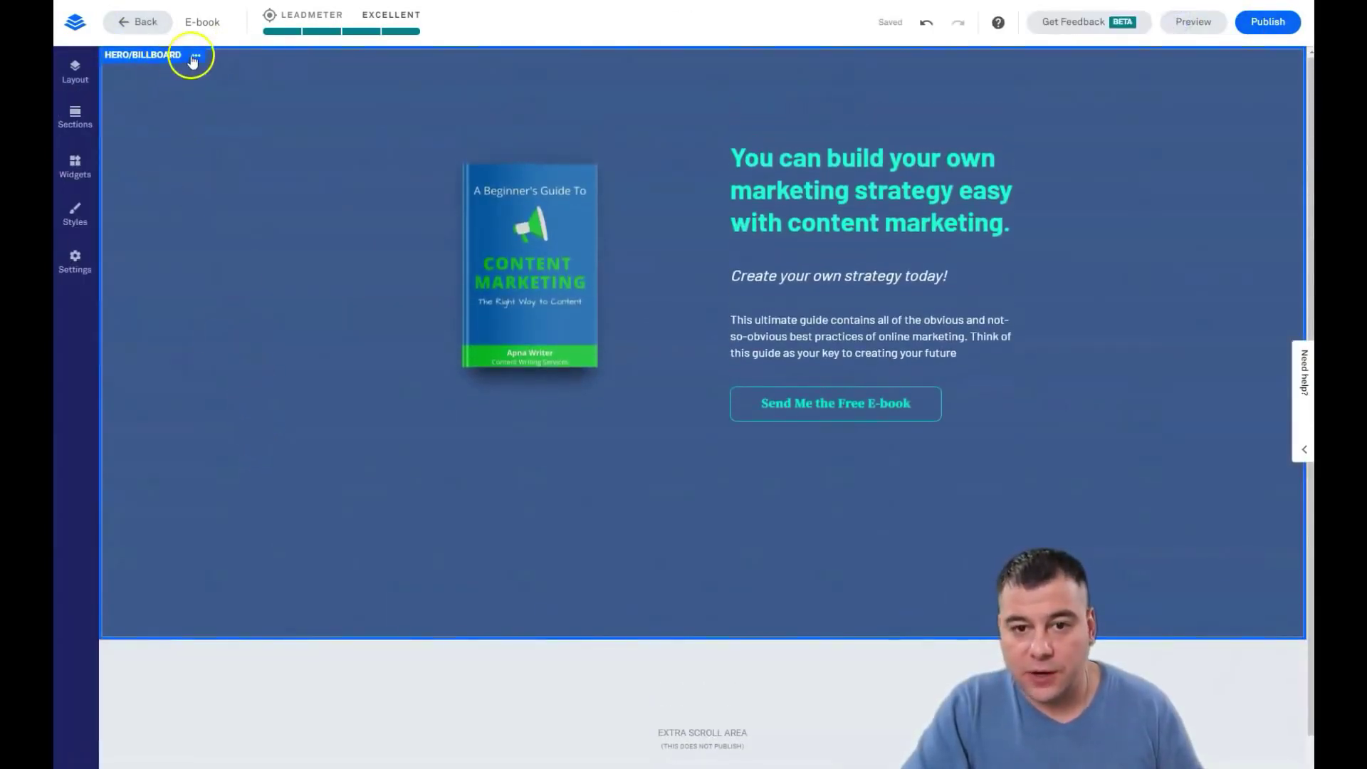
{"action": "left_click", "coordinate": [194, 57]}
{"action": "left_click", "coordinate": [246, 62]}
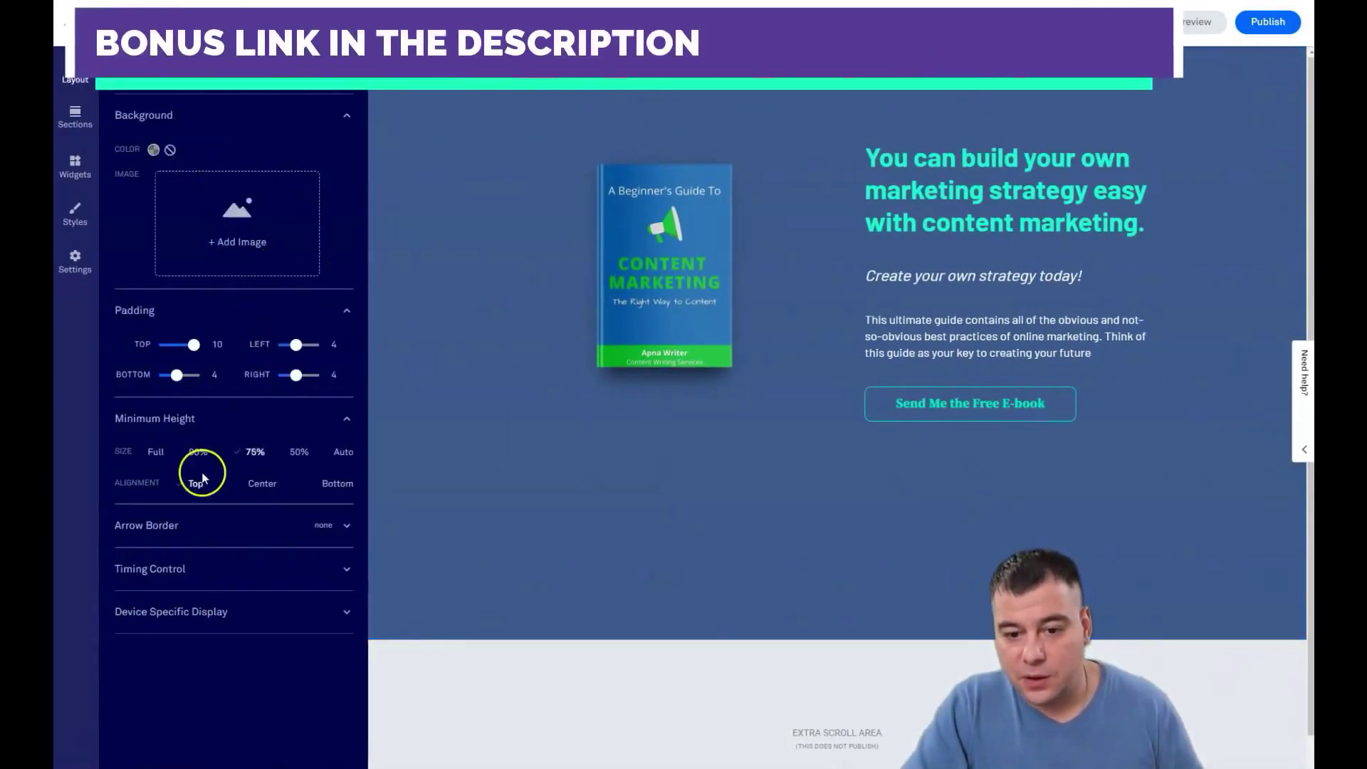
{"action": "left_click", "coordinate": [156, 451]}
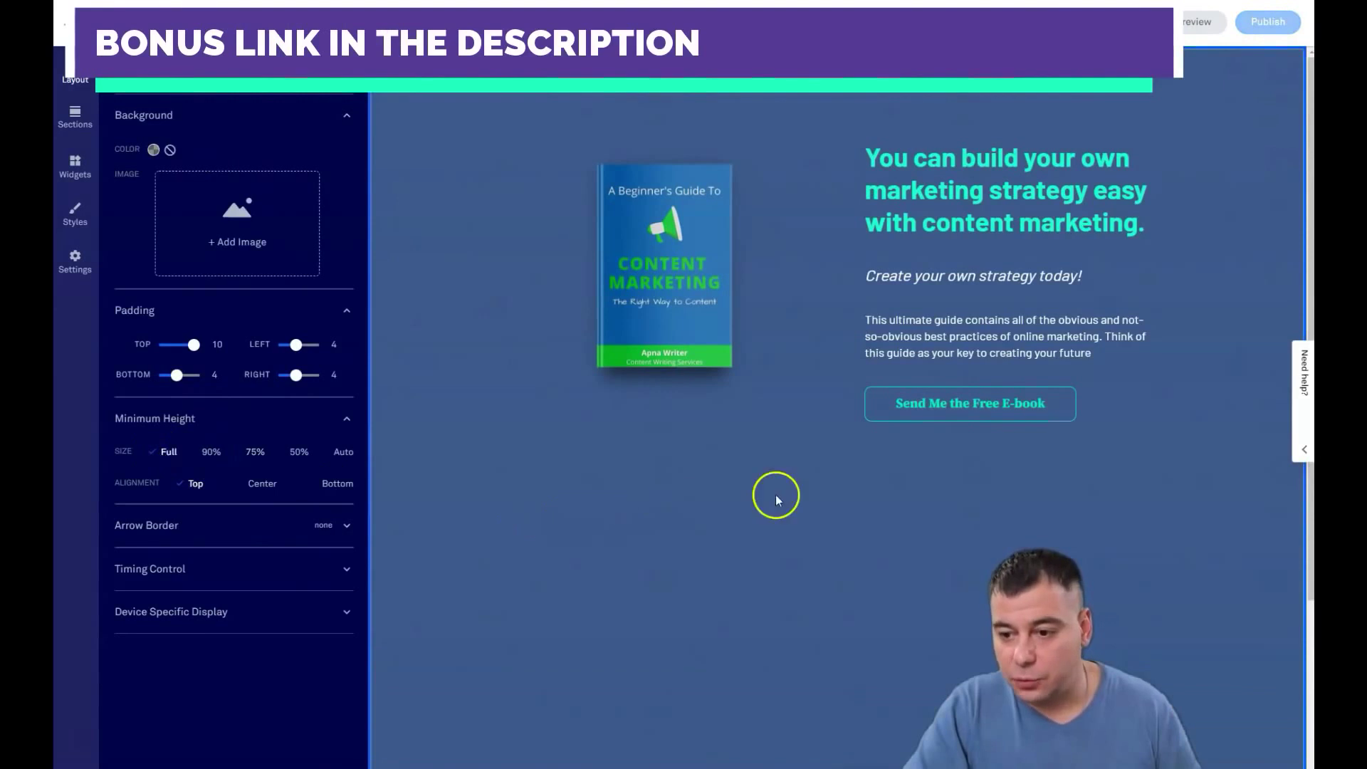
{"action": "scroll", "coordinate": [768, 488], "scroll_direction": "down", "scroll_amount": 3}
{"action": "scroll", "coordinate": [766, 484], "scroll_direction": "up", "scroll_amount": 3}
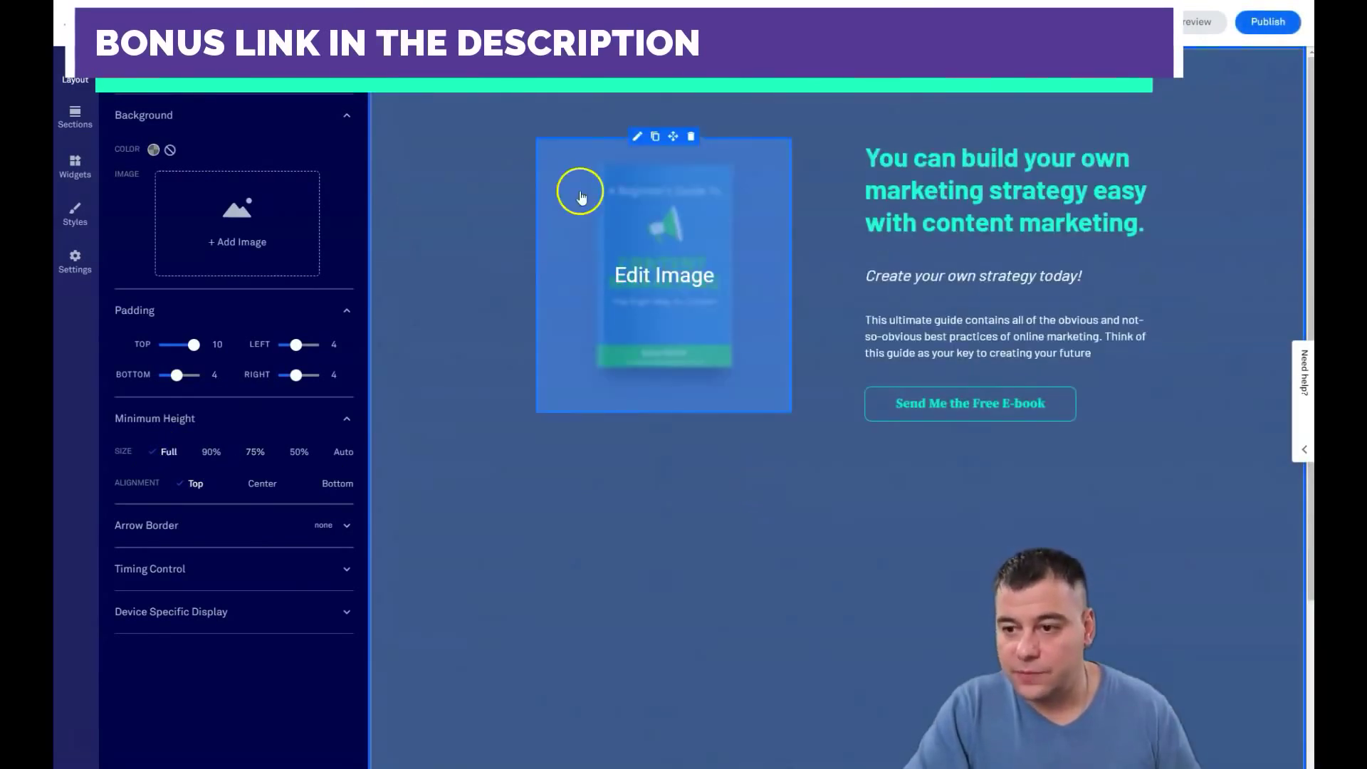
{"action": "left_click", "coordinate": [711, 264]}
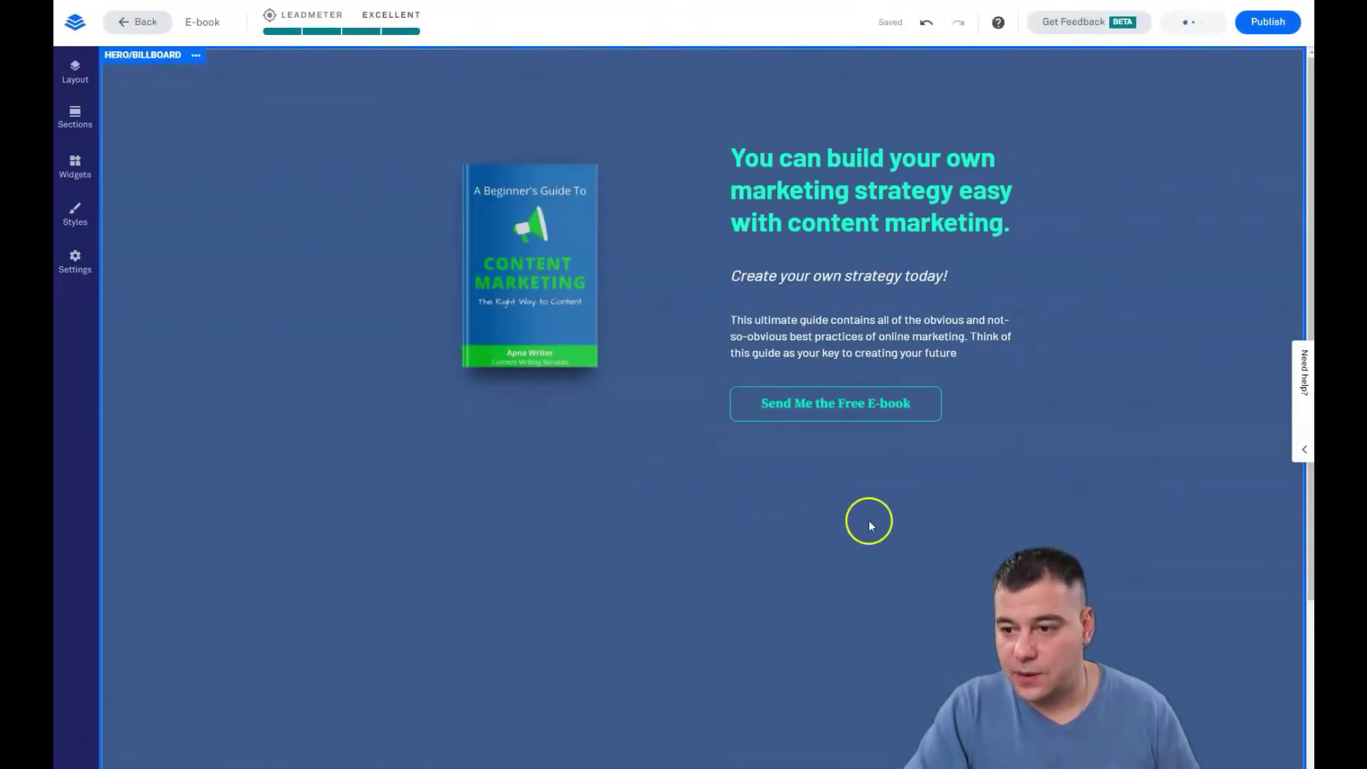
Step: Preview the page in Tablet and Phone layouts, then return to Desktop width
{"action": "left_click", "coordinate": [1192, 22]}
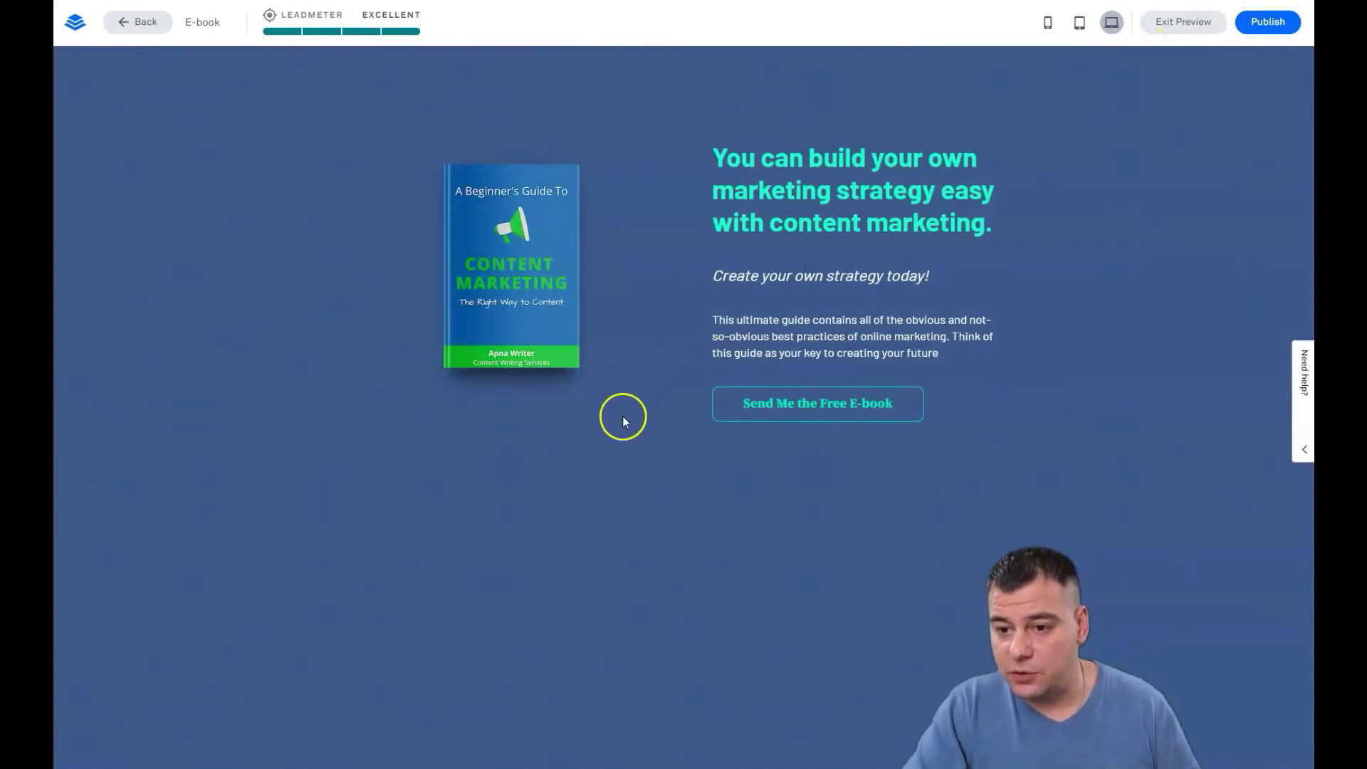
{"action": "left_click", "coordinate": [1080, 23]}
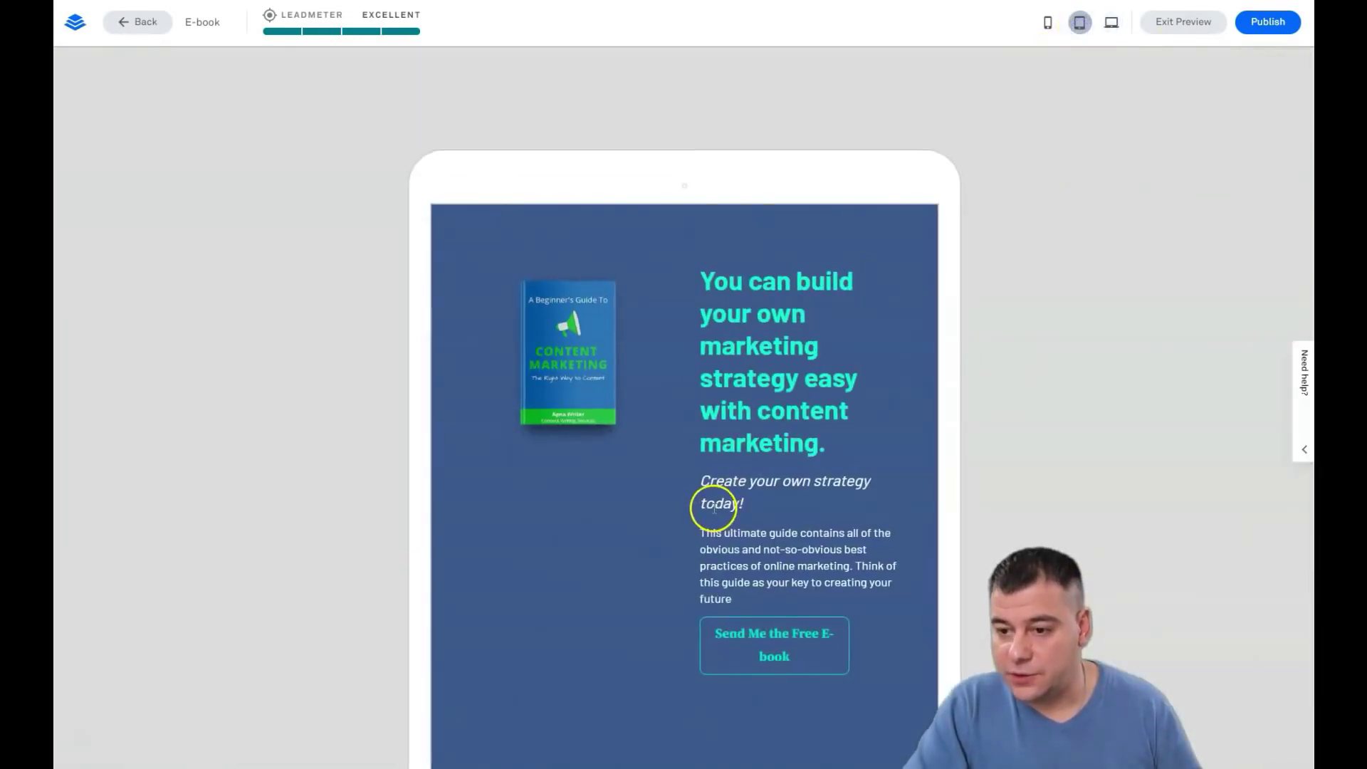
{"action": "left_click", "coordinate": [1047, 23]}
{"action": "scroll", "coordinate": [633, 392], "scroll_direction": "down", "scroll_amount": 4}
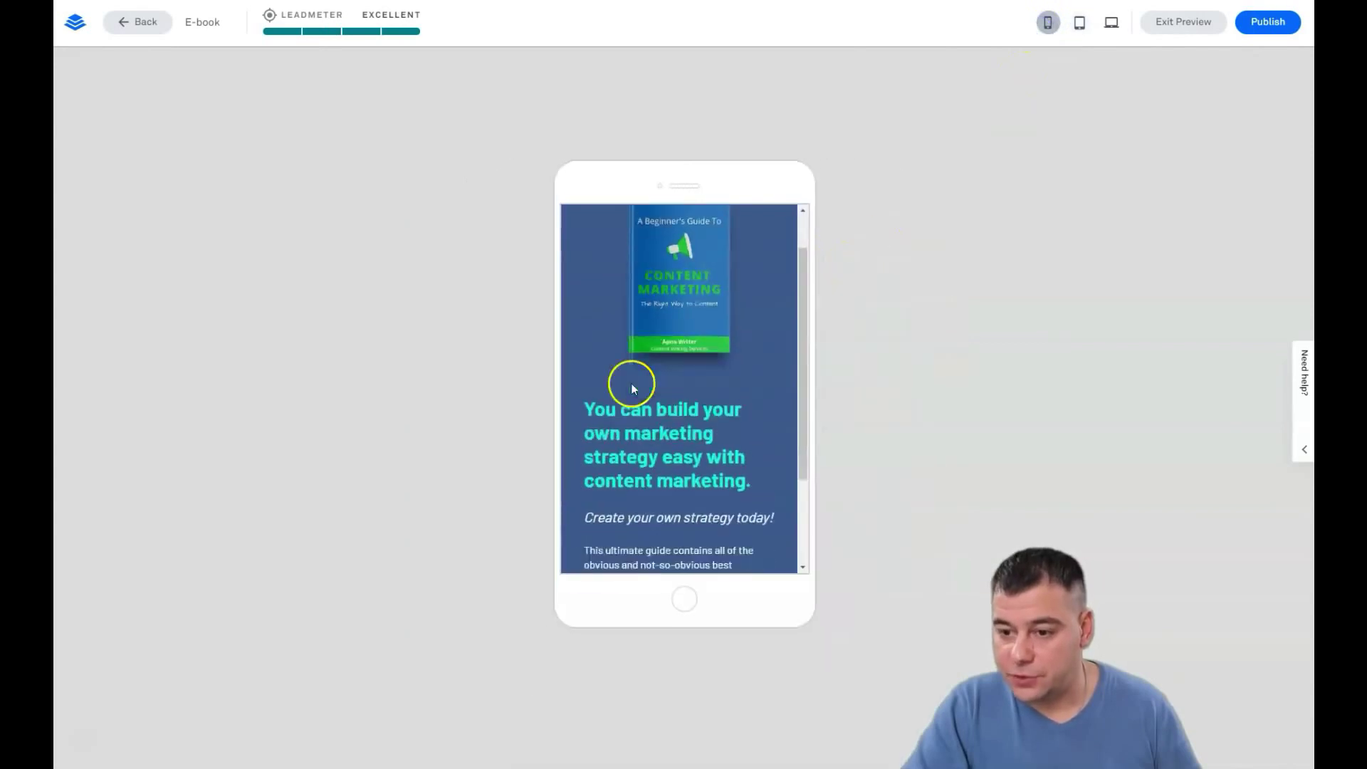
{"action": "scroll", "coordinate": [664, 420], "scroll_direction": "up", "scroll_amount": 4}
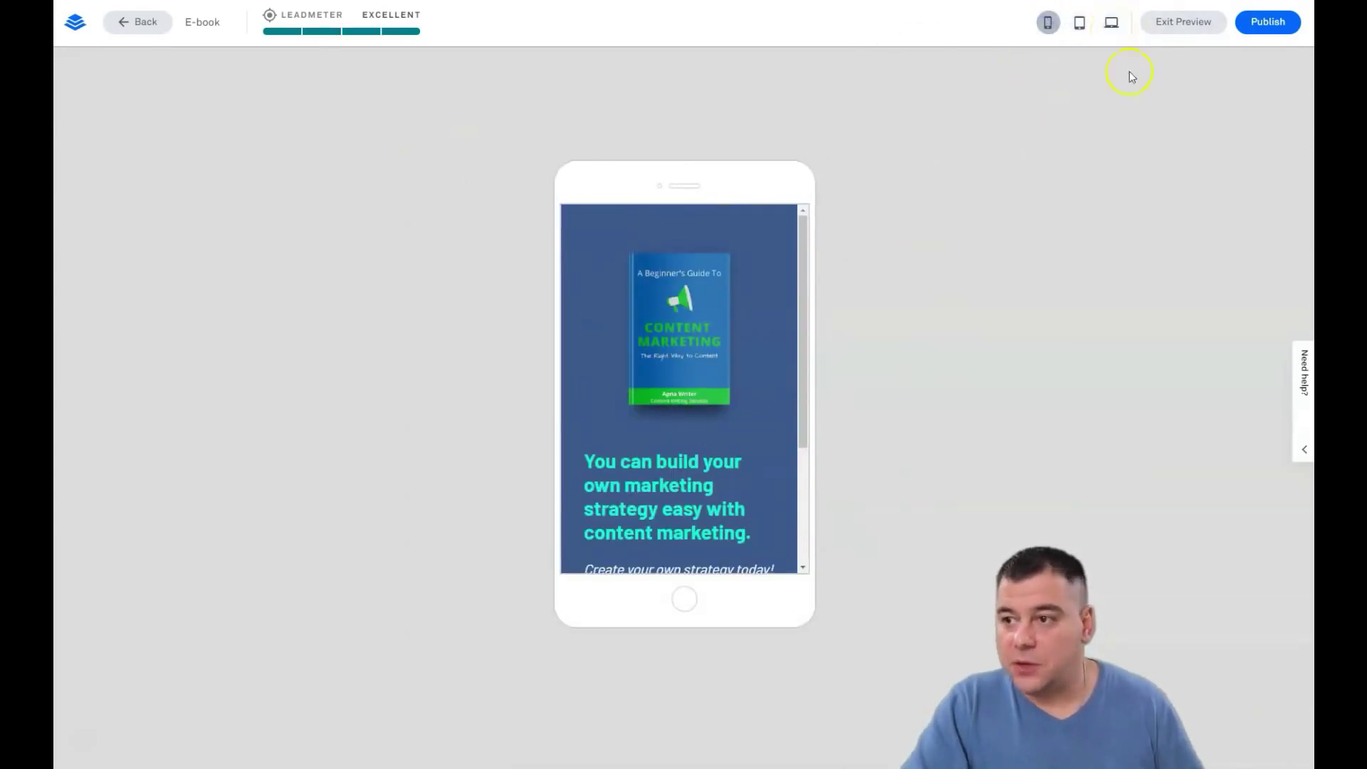
{"action": "left_click", "coordinate": [1111, 22]}
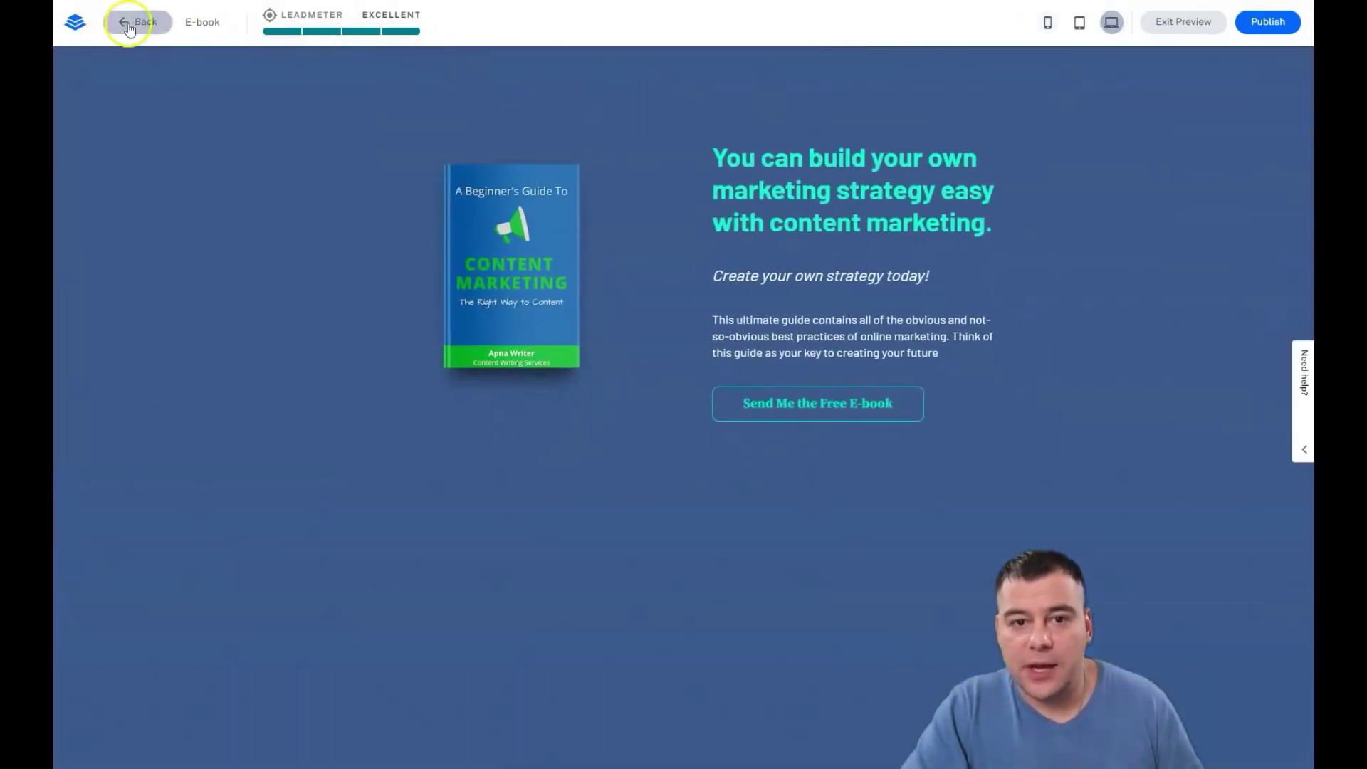
Step: Back in the editor, confirm the E-book button's click event opens the Pop-up Form pop-up
{"action": "left_click", "coordinate": [1203, 21]}
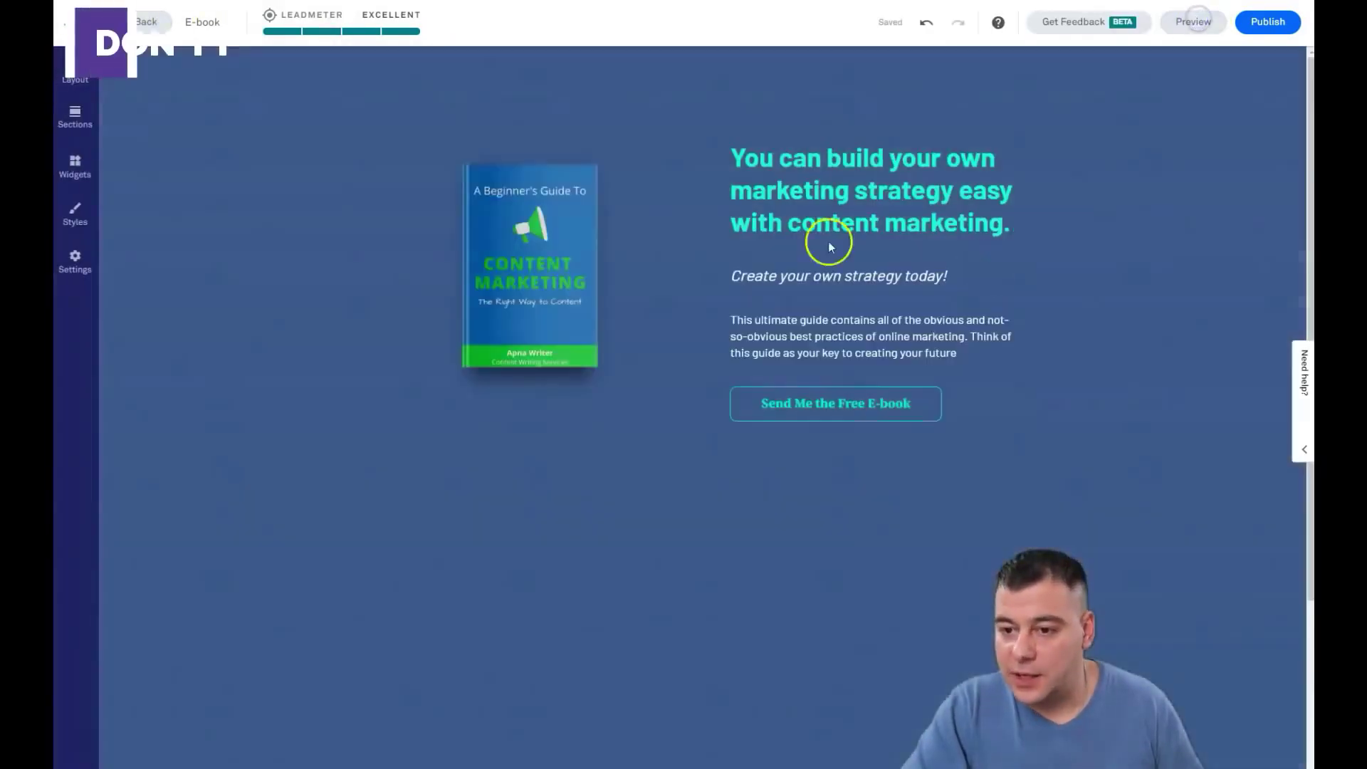
{"action": "mouse_move", "coordinate": [842, 402]}
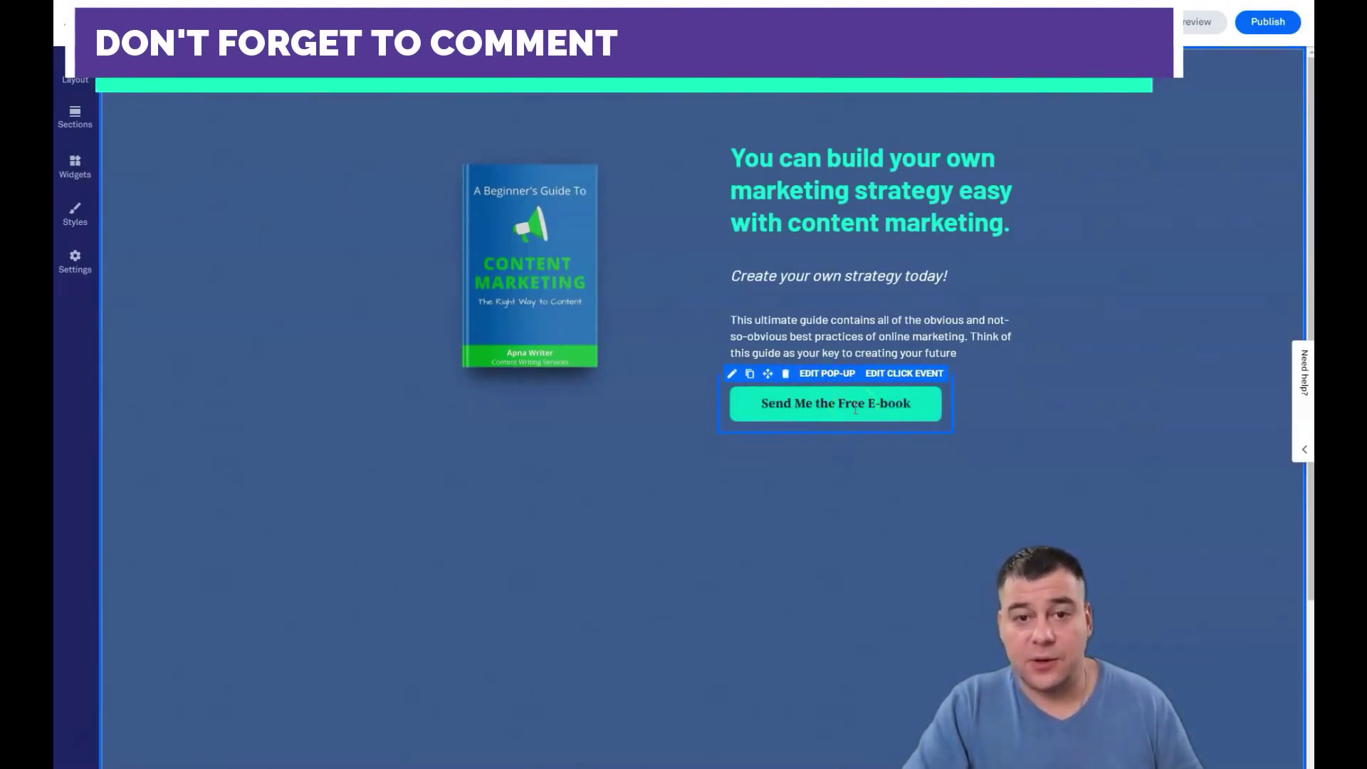
{"action": "left_click", "coordinate": [888, 374]}
{"action": "left_click", "coordinate": [804, 531]}
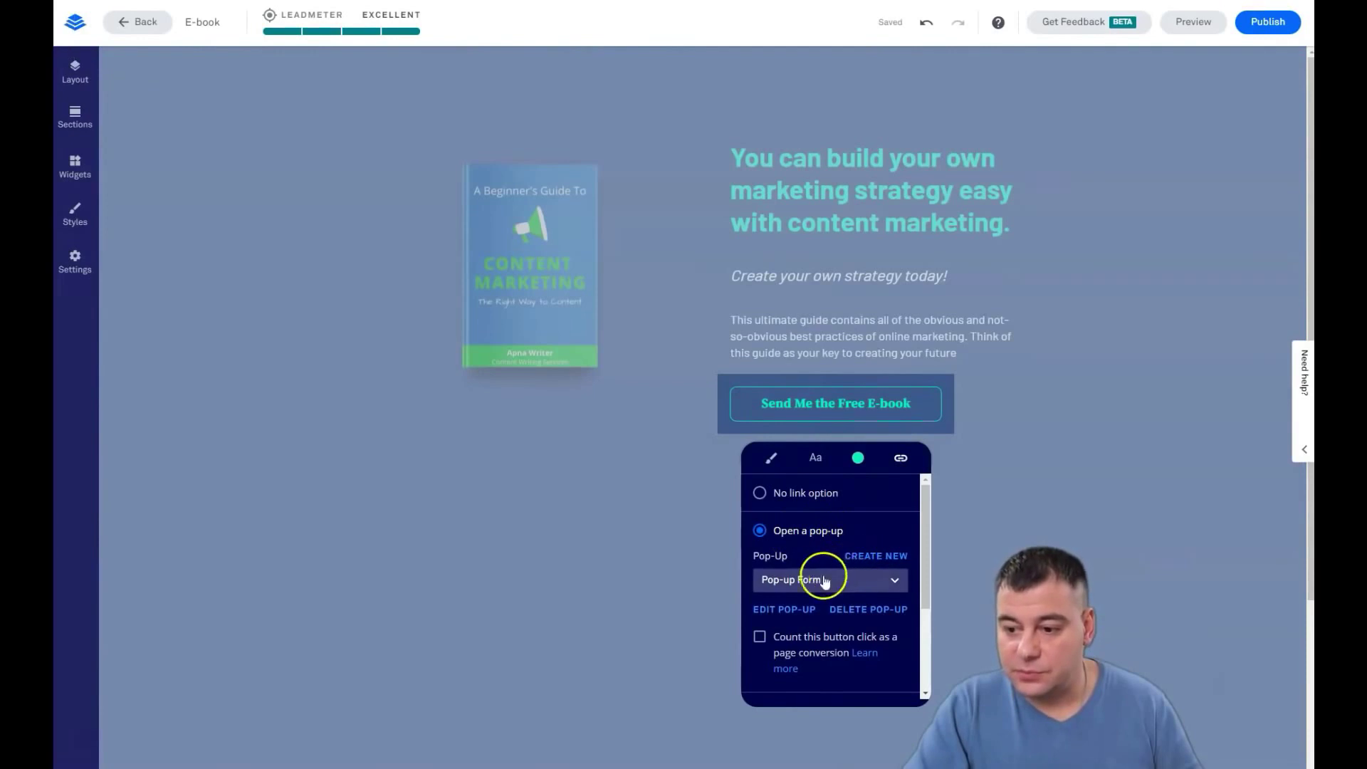
{"action": "left_click", "coordinate": [894, 585]}
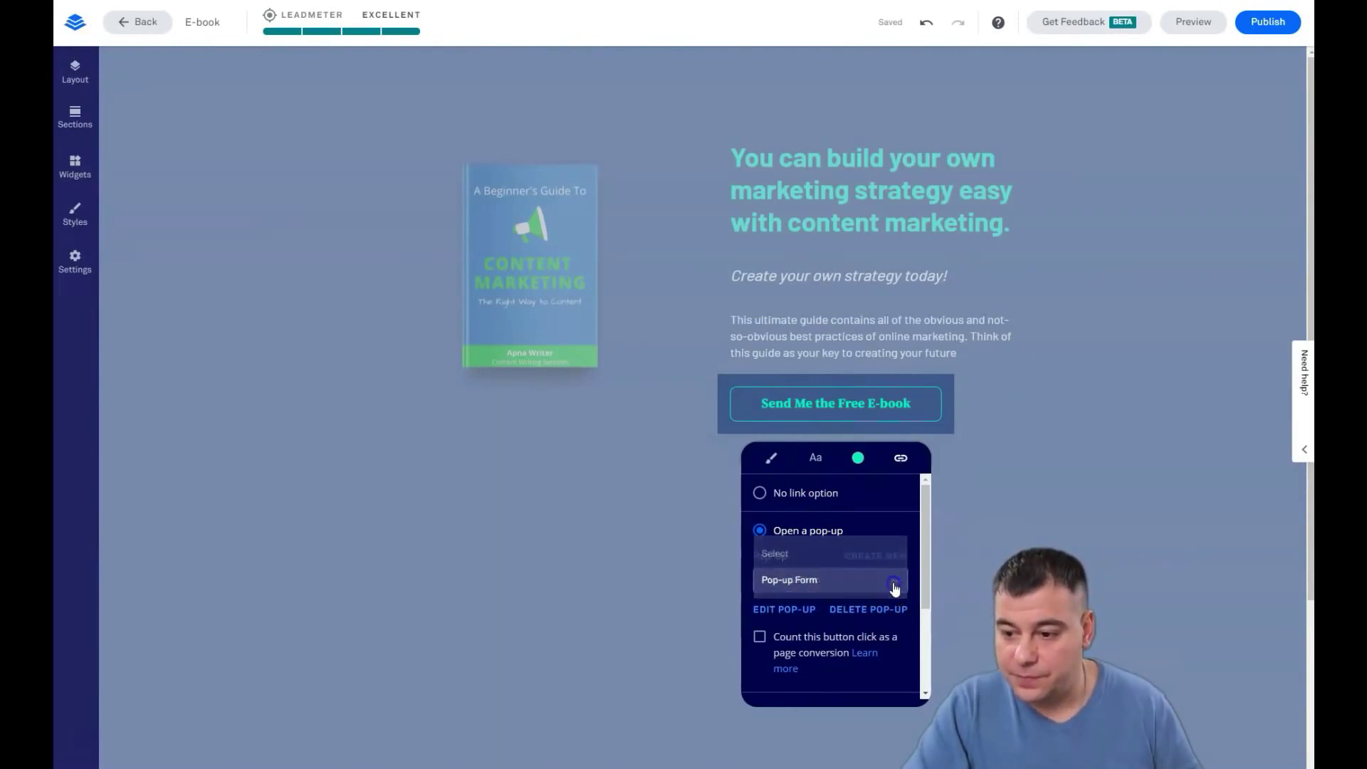
{"action": "left_click", "coordinate": [891, 588]}
{"action": "scroll", "coordinate": [800, 633], "scroll_direction": "down", "scroll_amount": 2}
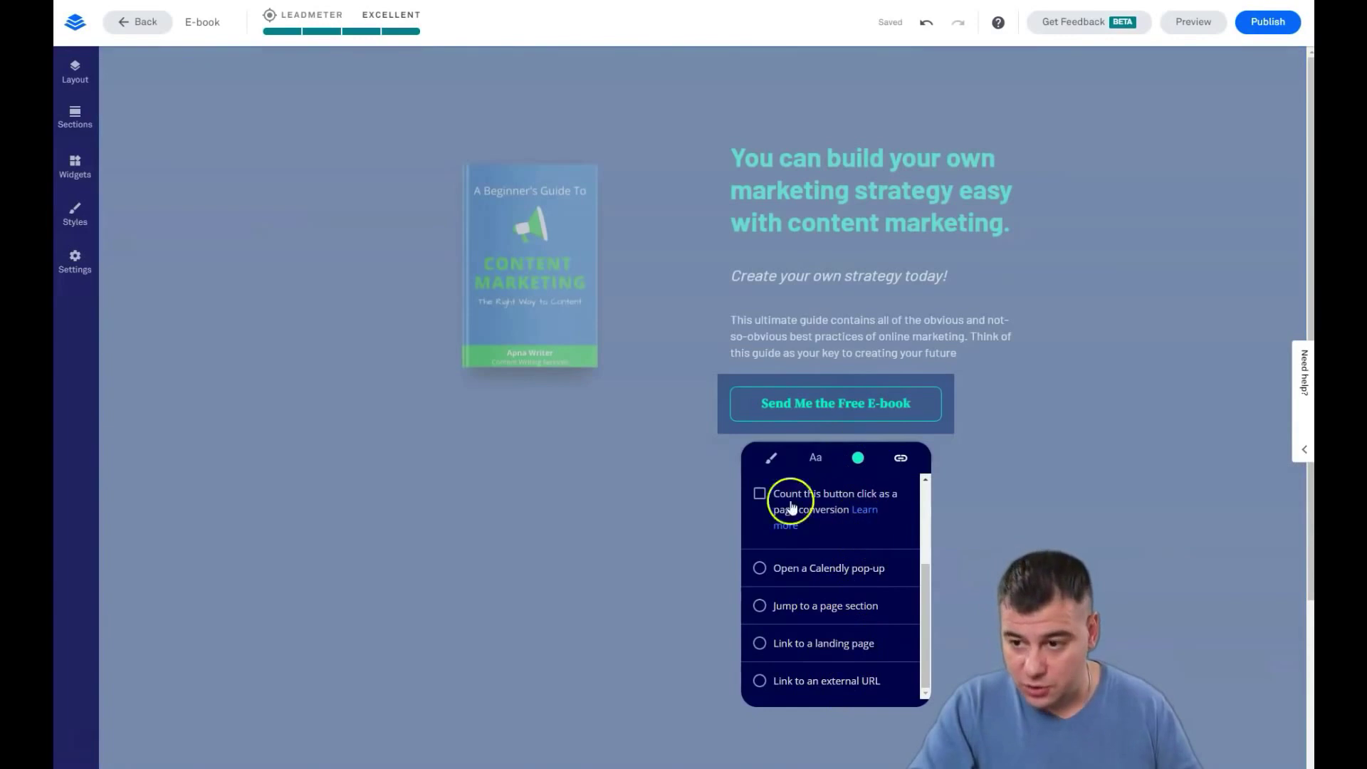
{"action": "left_click", "coordinate": [628, 455]}
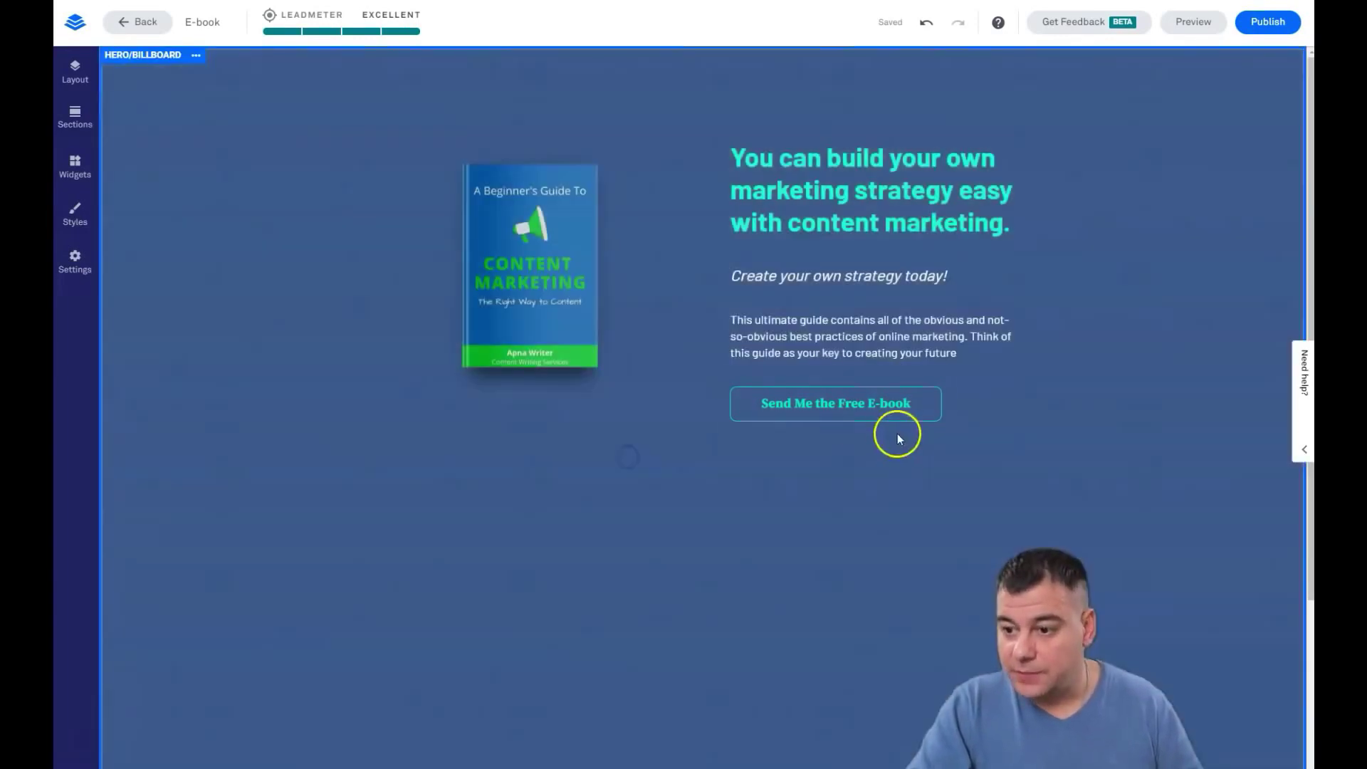
{"action": "left_click", "coordinate": [825, 405]}
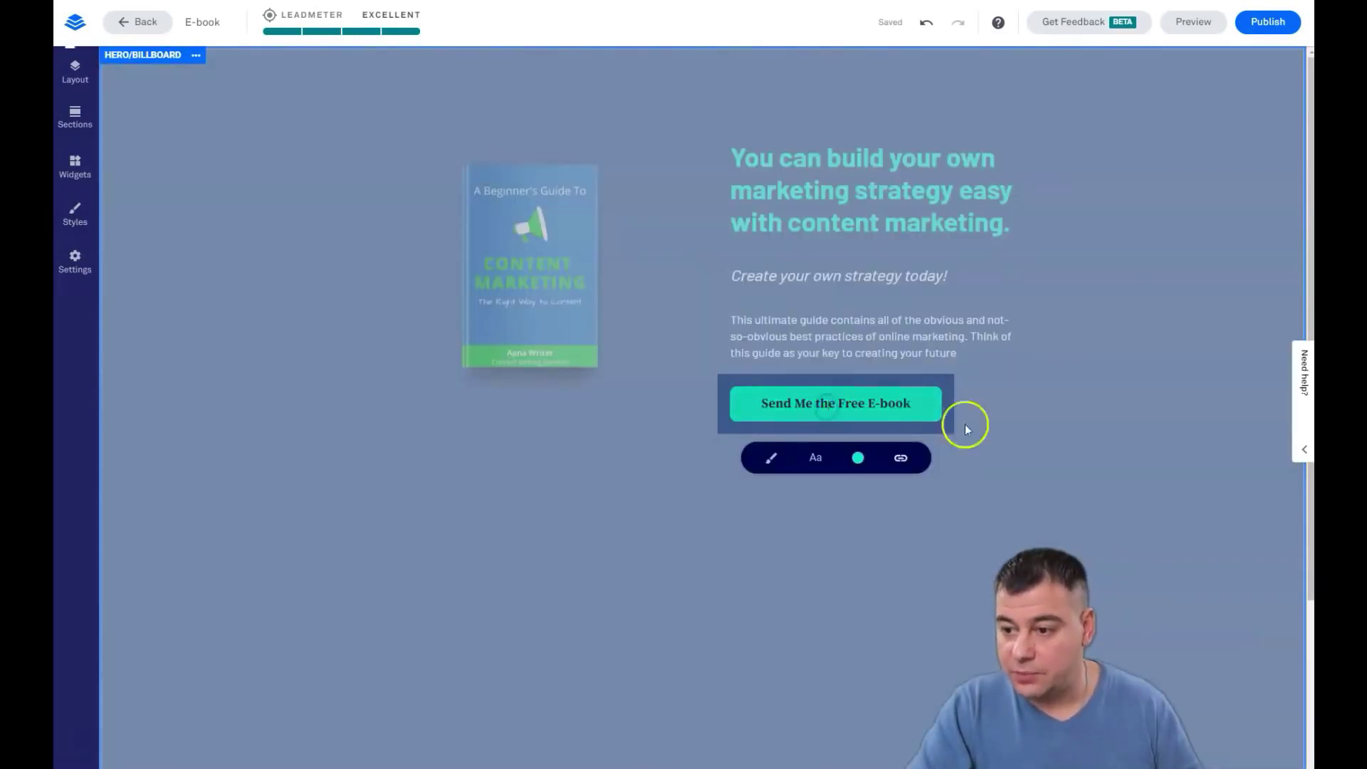
{"action": "left_click", "coordinate": [863, 390]}
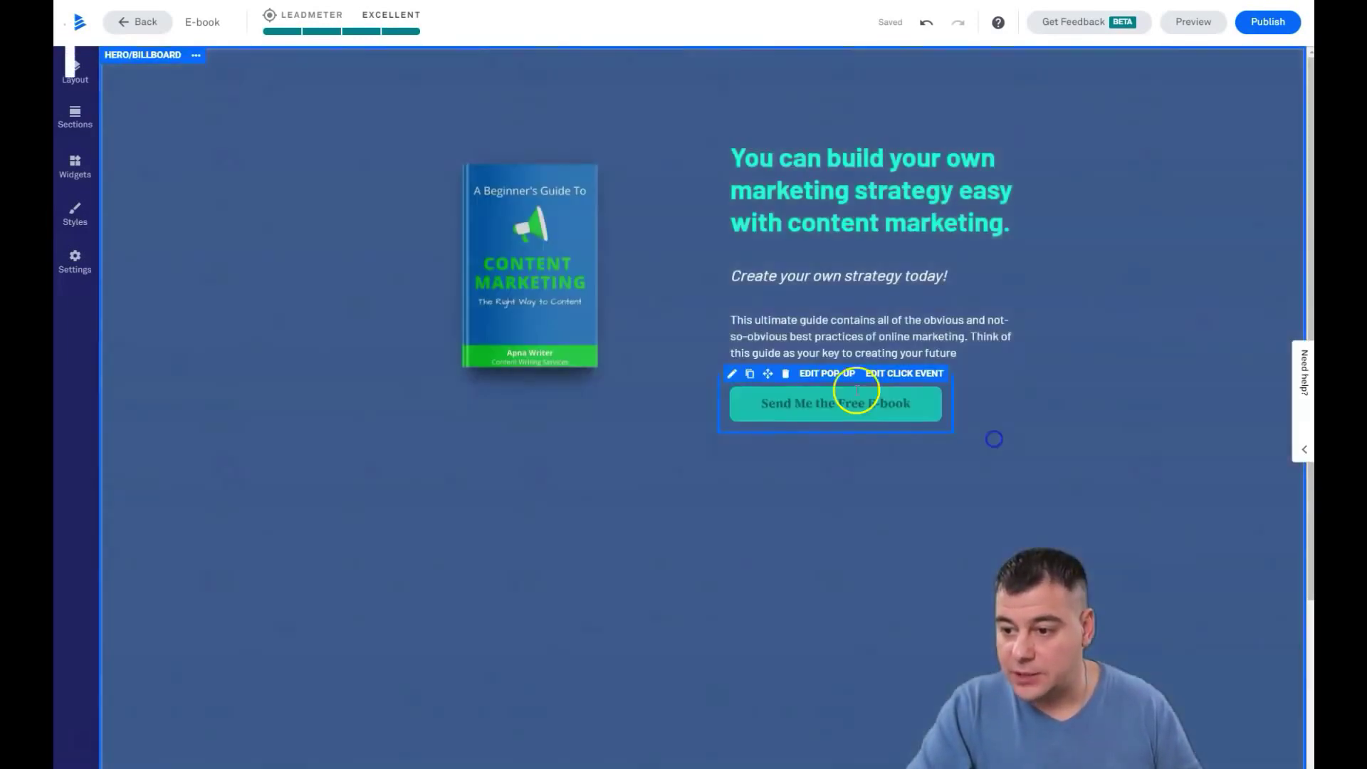
Step: Set the pop-up headline 'Yes, send me the ebook!' to Barlow at size 4
{"action": "left_click", "coordinate": [812, 379]}
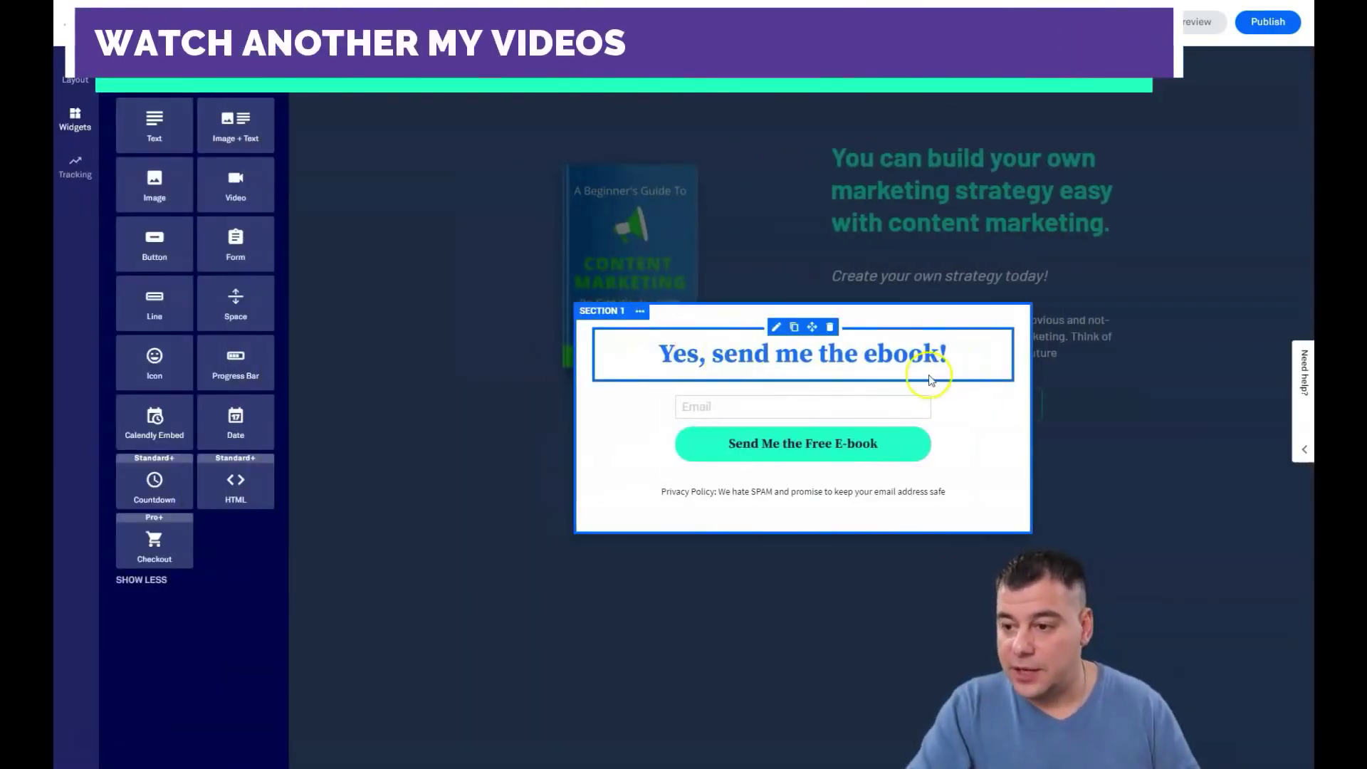
{"action": "left_click", "coordinate": [961, 365]}
{"action": "left_click_drag", "start_coordinate": [954, 356], "coordinate": [641, 367]}
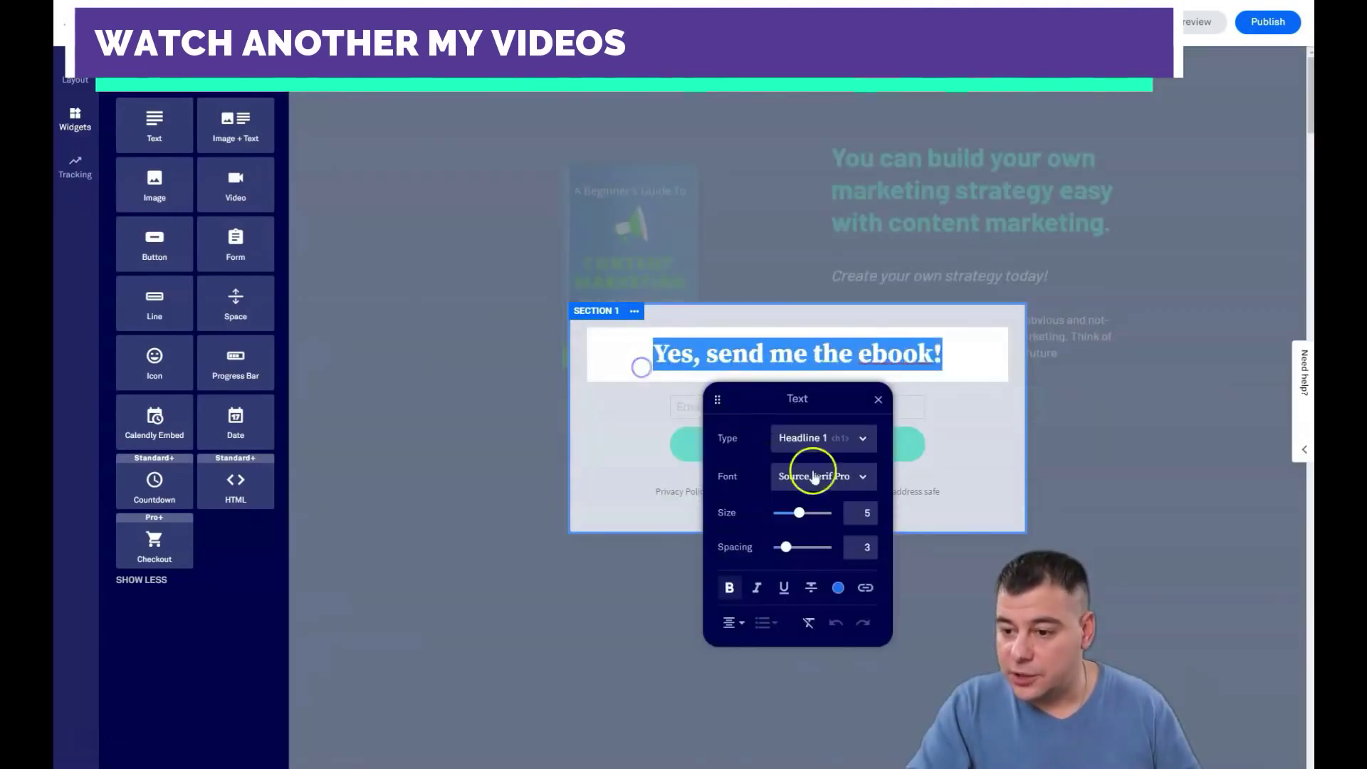
{"action": "left_click", "coordinate": [858, 476]}
{"action": "scroll", "coordinate": [831, 543], "scroll_direction": "up", "scroll_amount": 1}
{"action": "scroll", "coordinate": [831, 543], "scroll_direction": "up", "scroll_amount": 8}
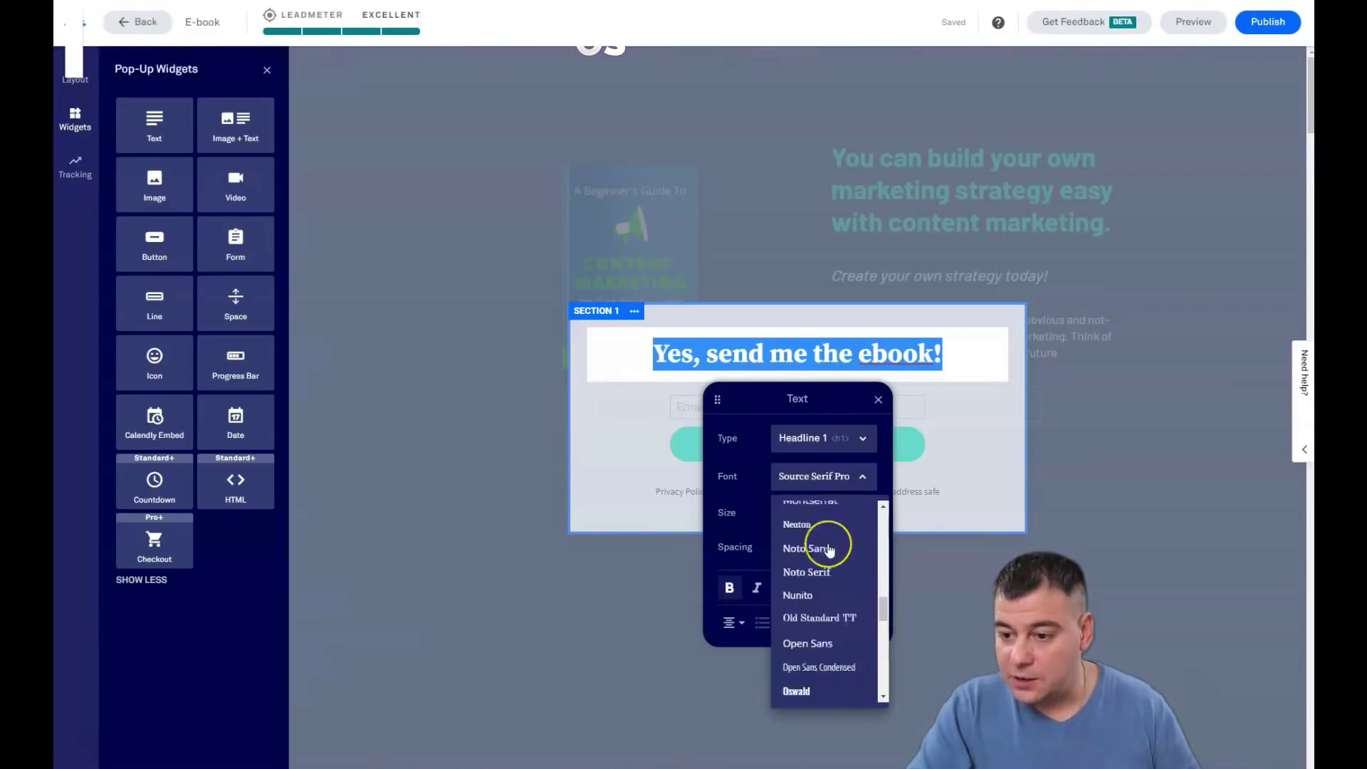
{"action": "scroll", "coordinate": [829, 550], "scroll_direction": "up", "scroll_amount": 4}
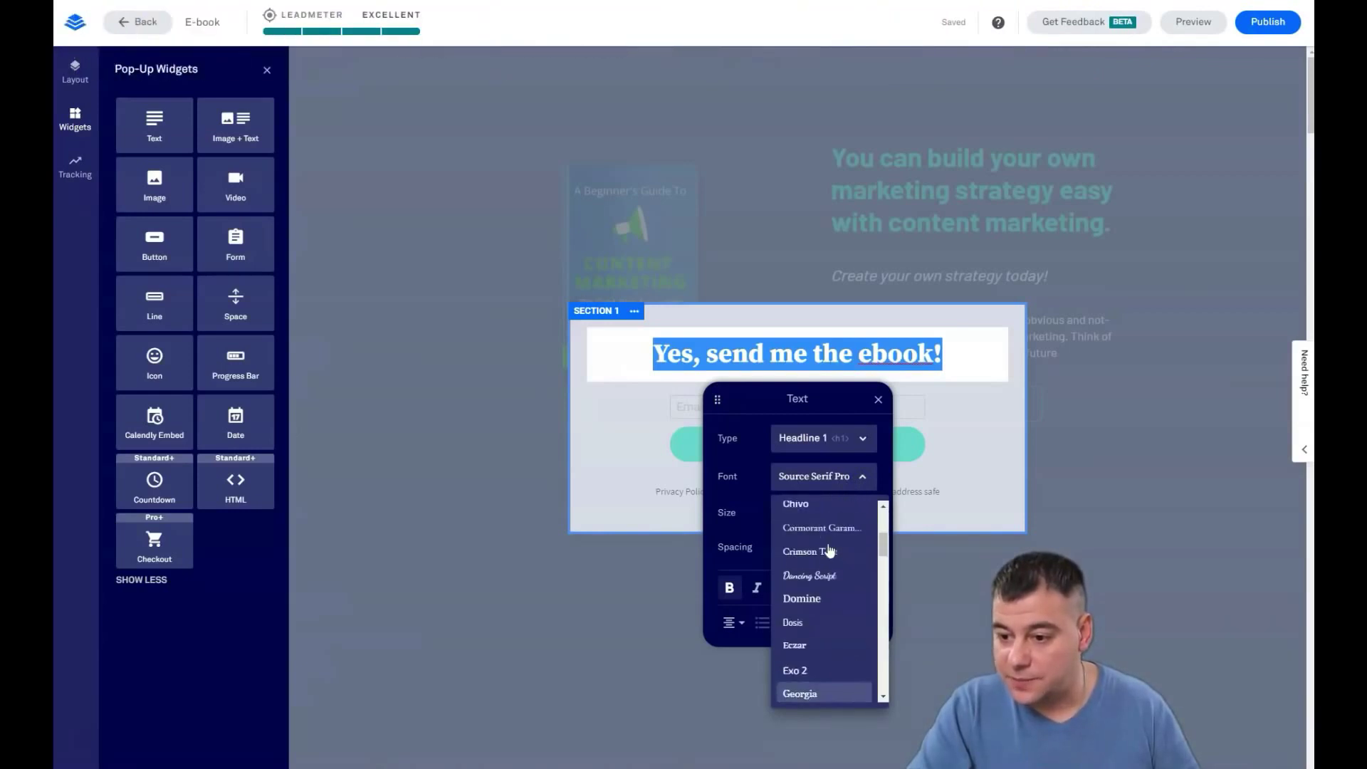
{"action": "left_click", "coordinate": [815, 578]}
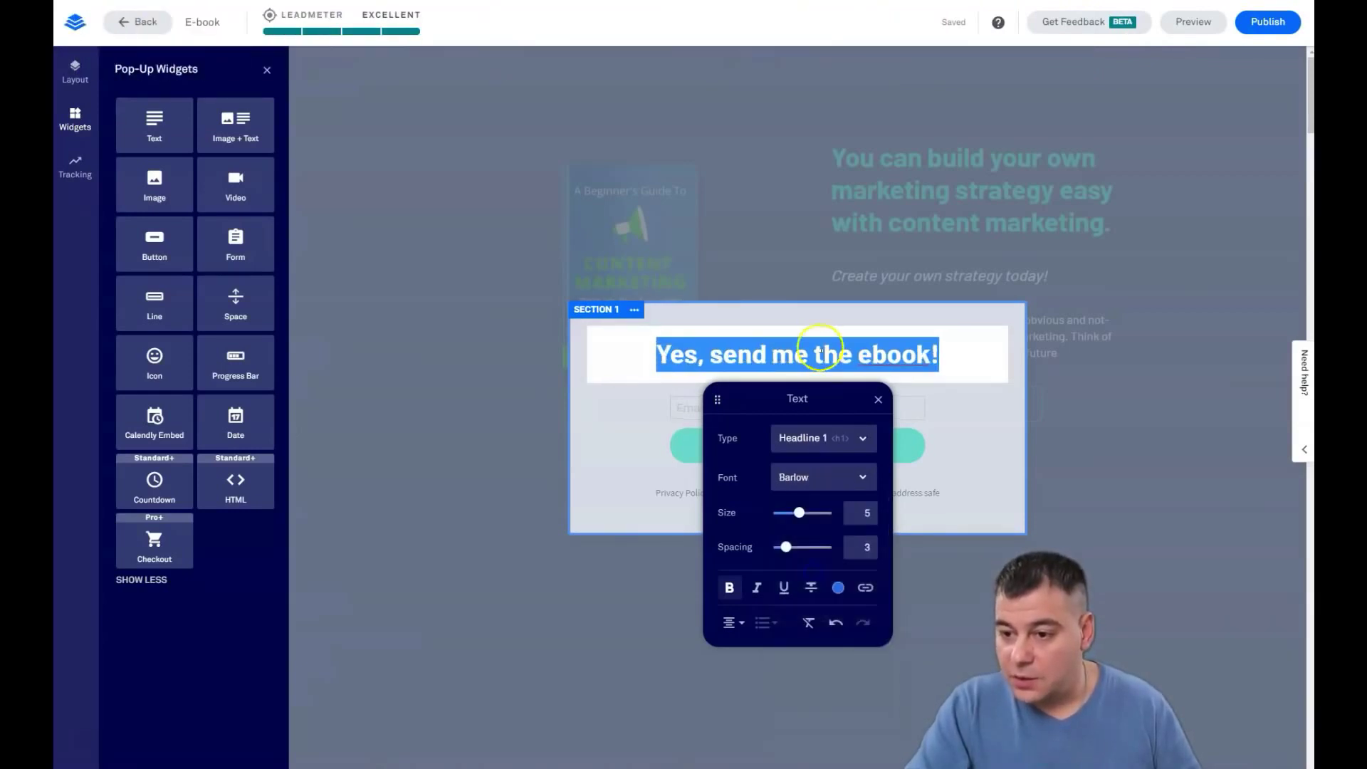
{"action": "left_click", "coordinate": [799, 513]}
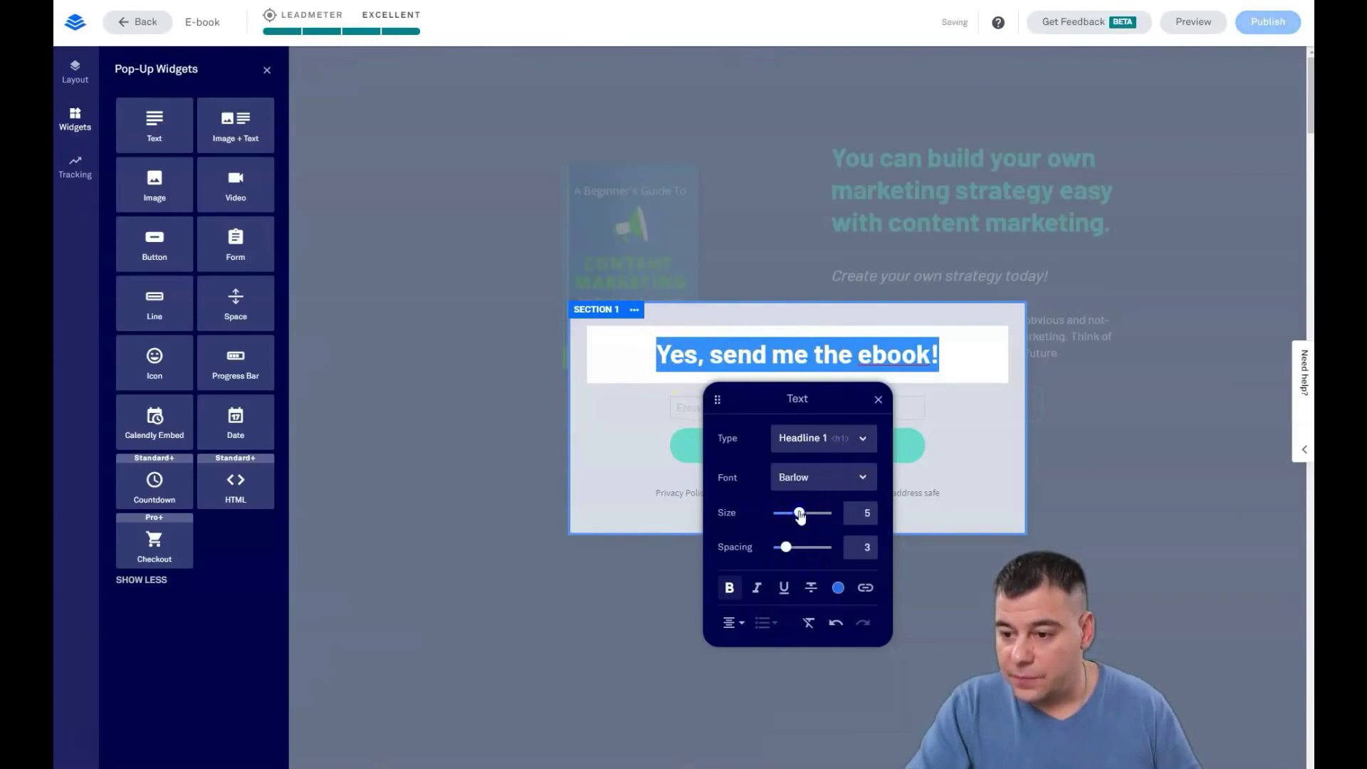
{"action": "left_click_drag", "start_coordinate": [800, 517], "coordinate": [796, 519]}
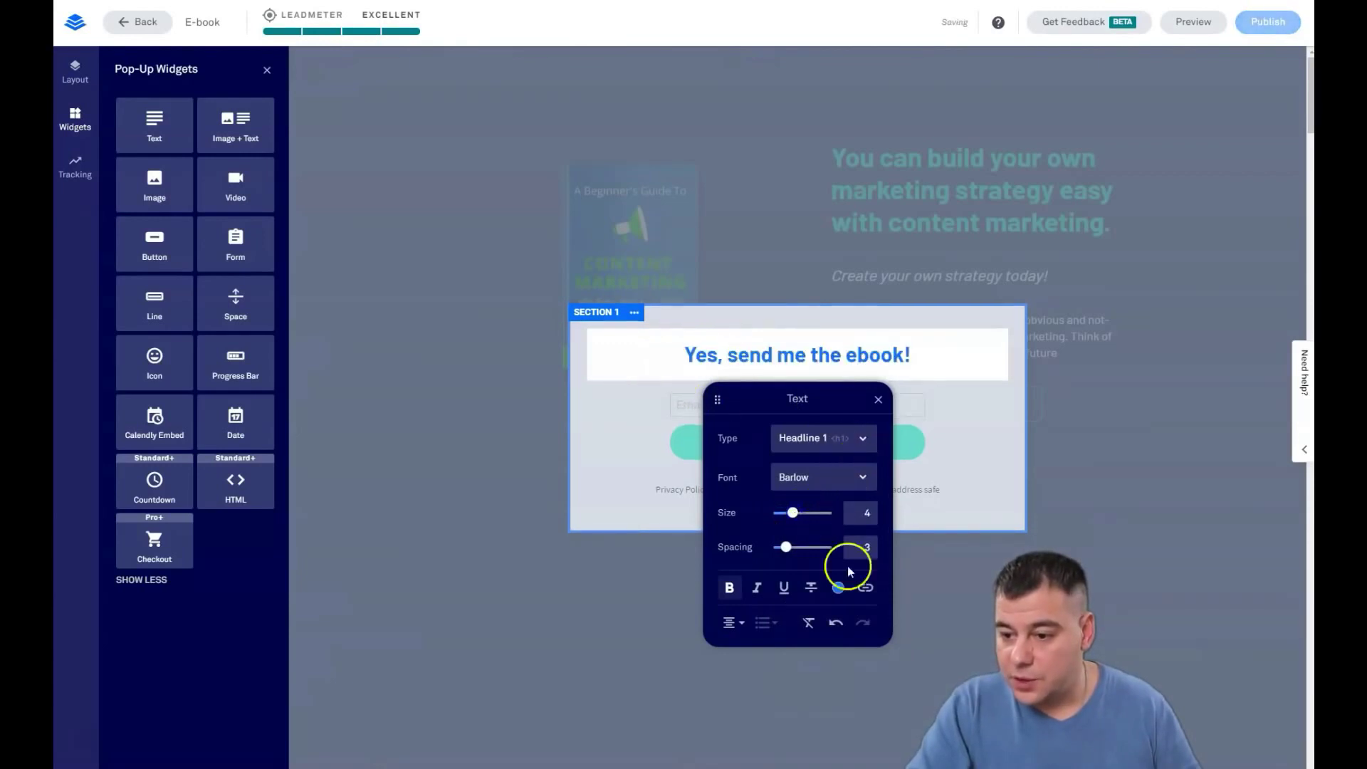
Step: Colour the pop-up headline teal and open the opt-in form for editing
{"action": "left_click", "coordinate": [837, 588]}
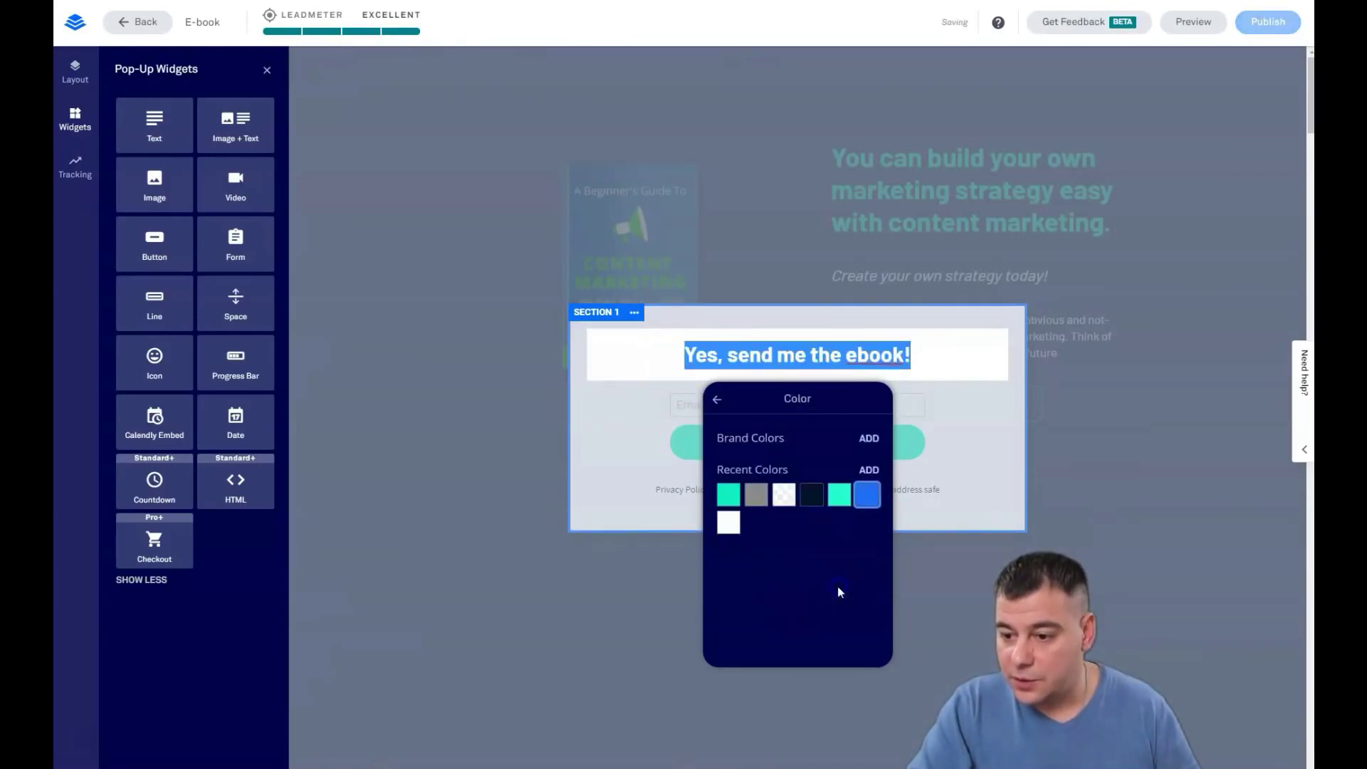
{"action": "left_click", "coordinate": [841, 498]}
{"action": "left_click", "coordinate": [958, 402]}
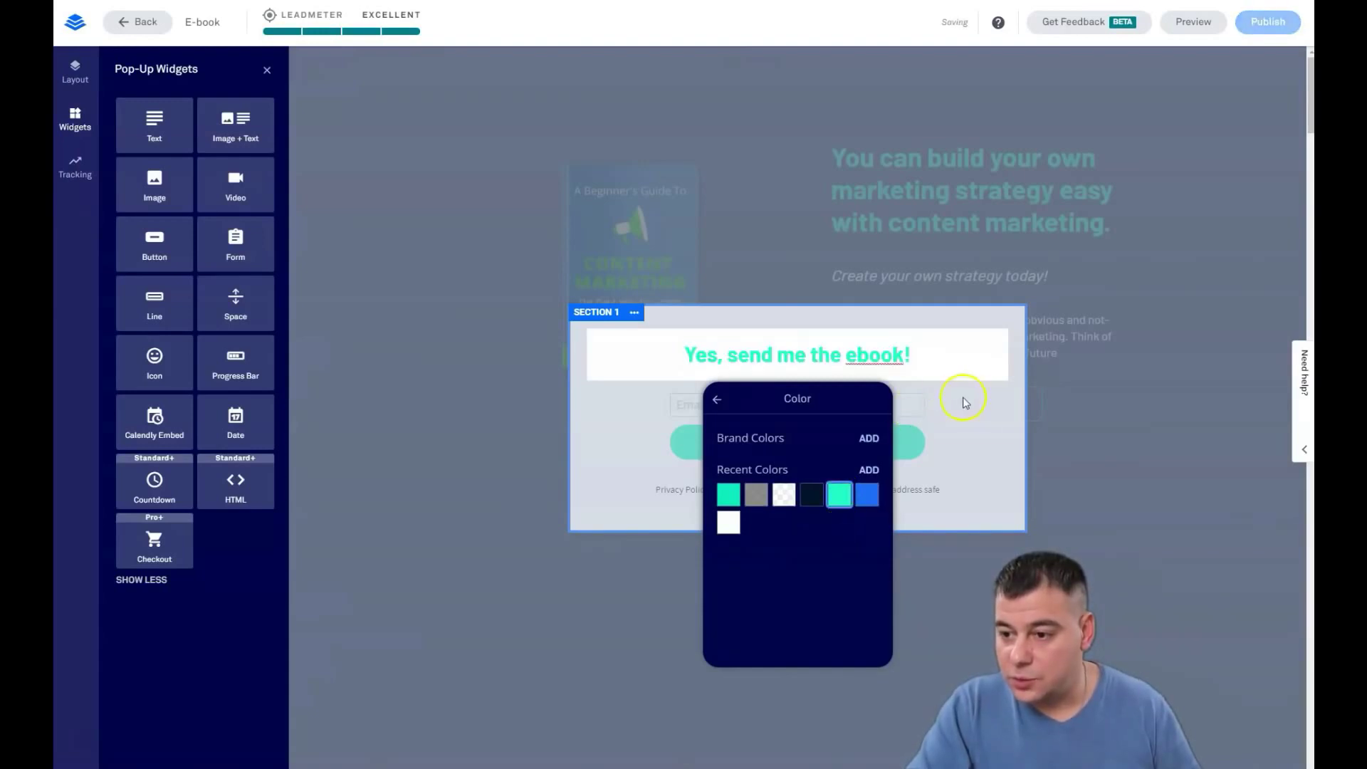
{"action": "left_click", "coordinate": [726, 502]}
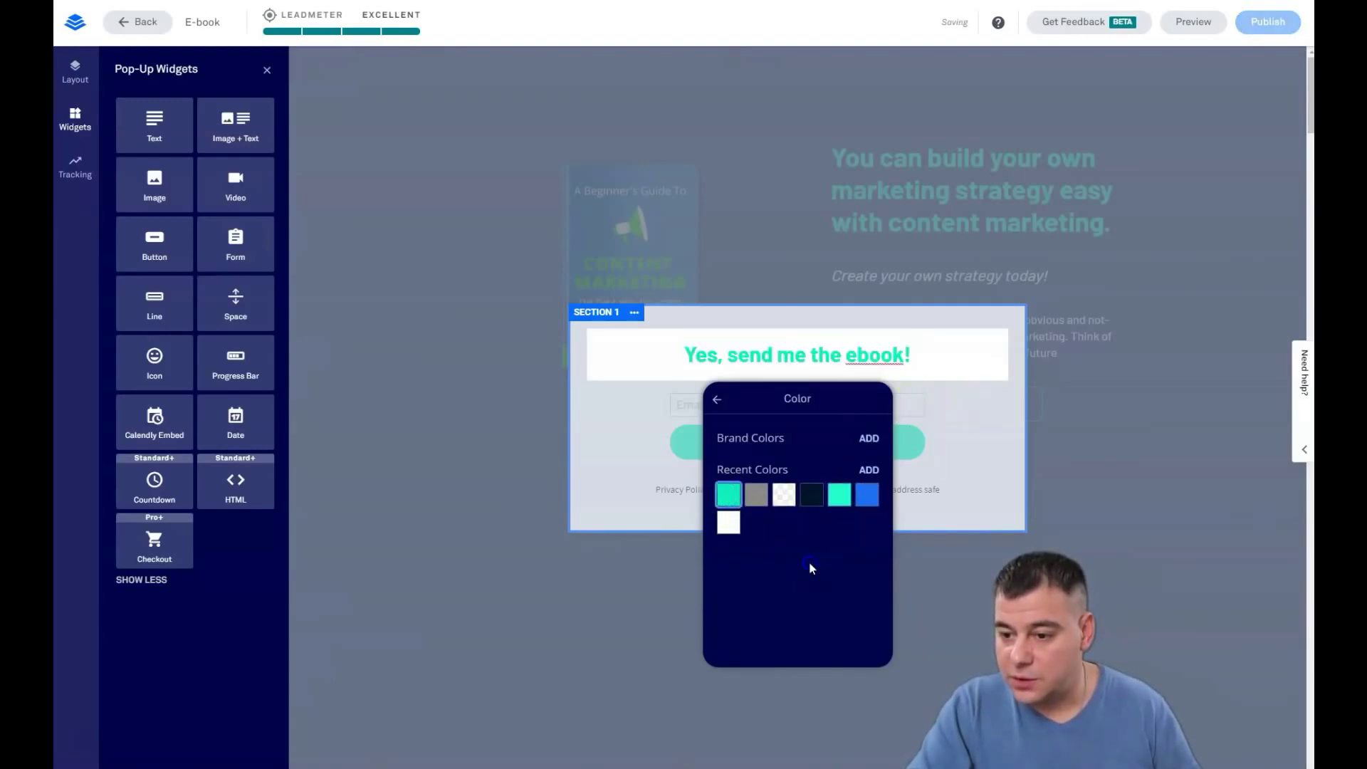
{"action": "left_click", "coordinate": [993, 450]}
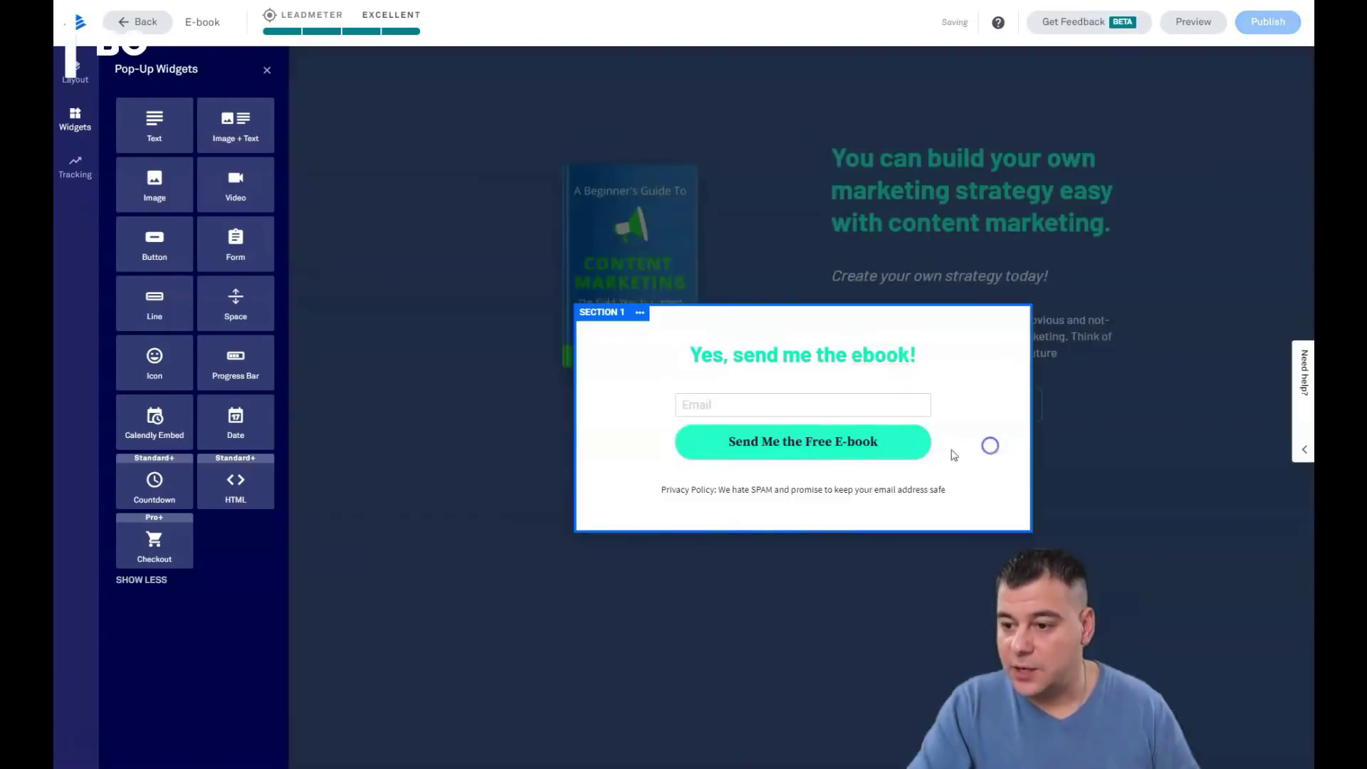
{"action": "left_click", "coordinate": [779, 411]}
{"action": "left_click", "coordinate": [779, 412]}
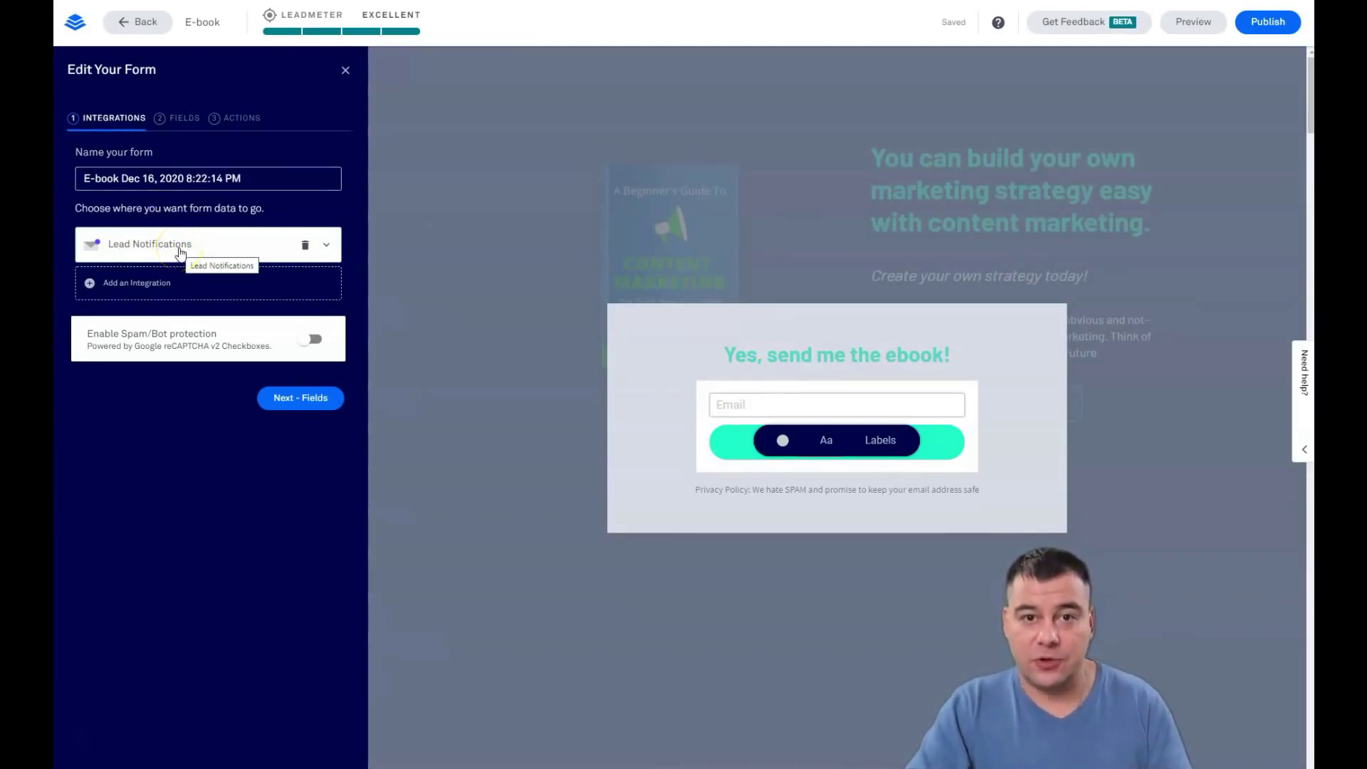
Step: Add a First Name field, move it above Email, then review the Actions and Integrations settings
{"action": "left_click", "coordinate": [178, 119]}
{"action": "left_click", "coordinate": [89, 223]}
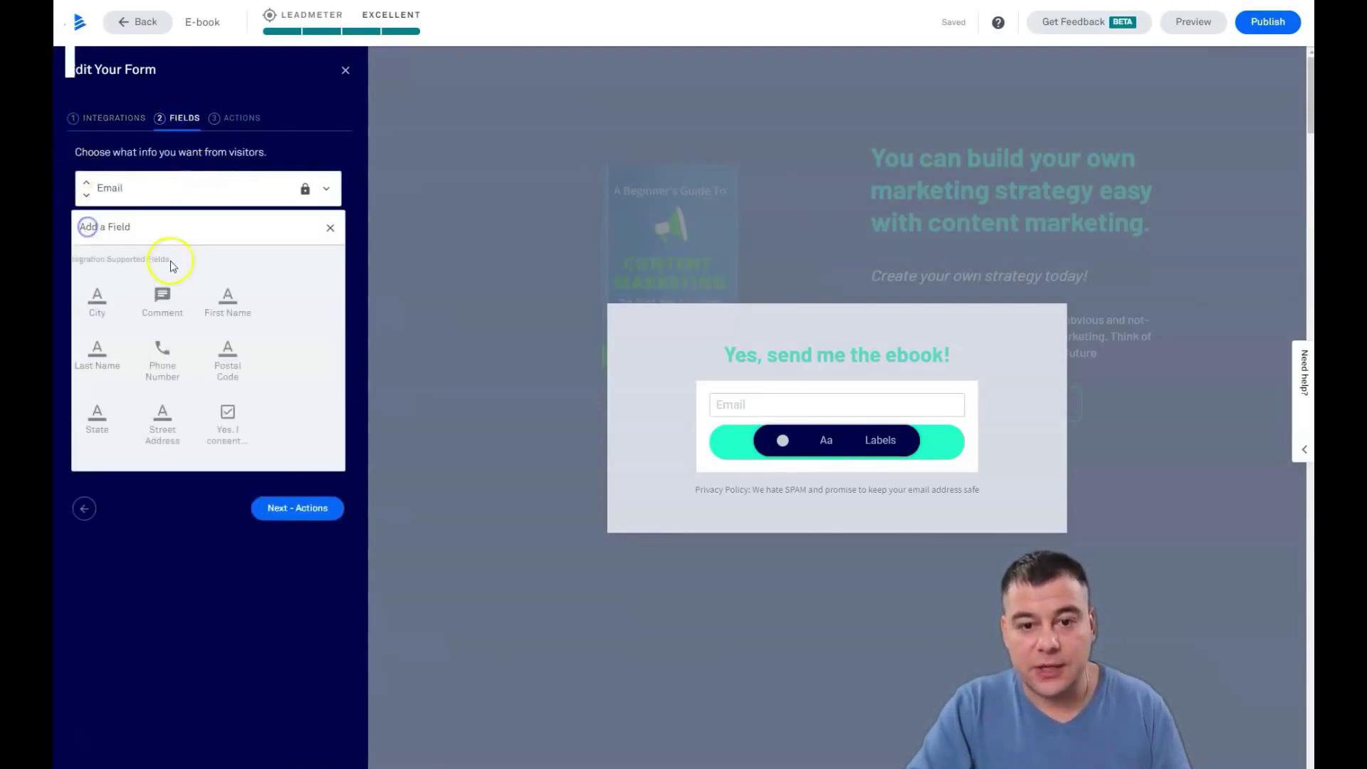
{"action": "left_click", "coordinate": [245, 305]}
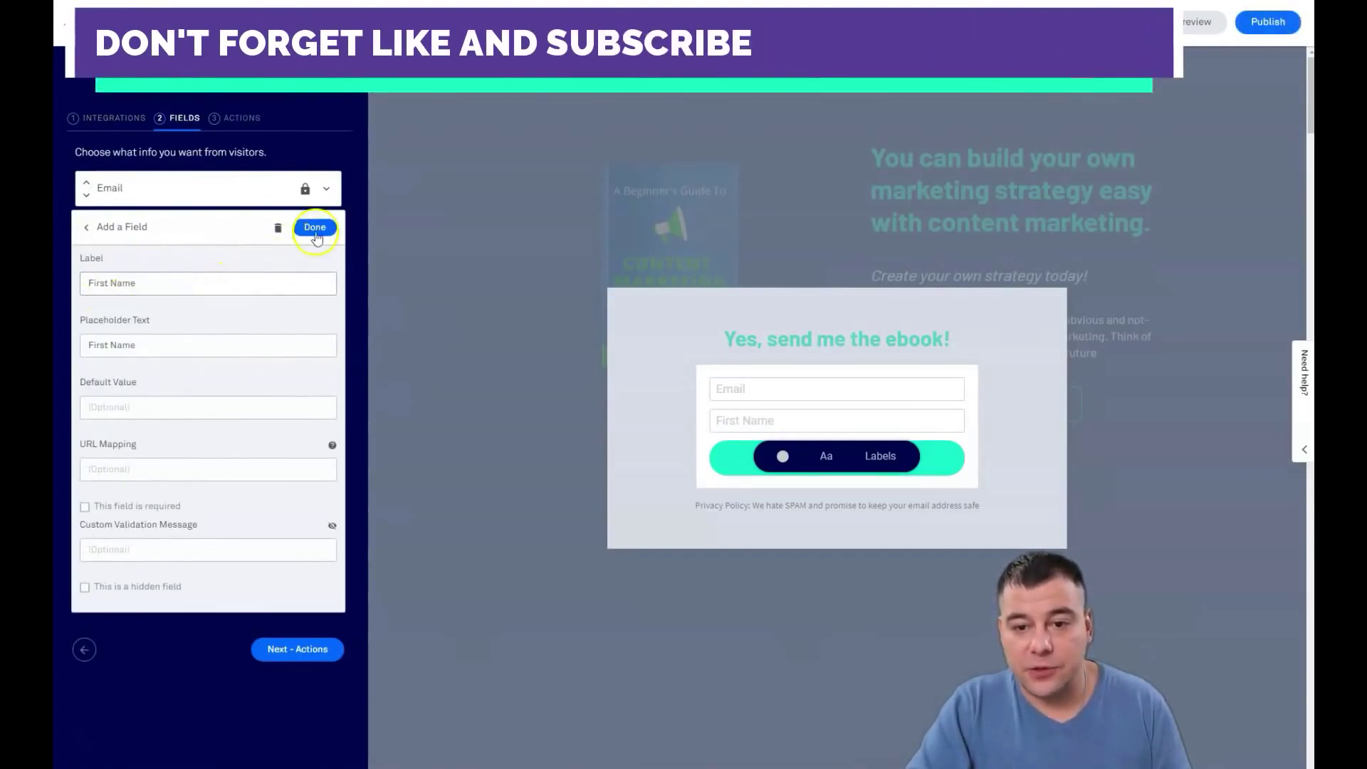
{"action": "left_click", "coordinate": [314, 227]}
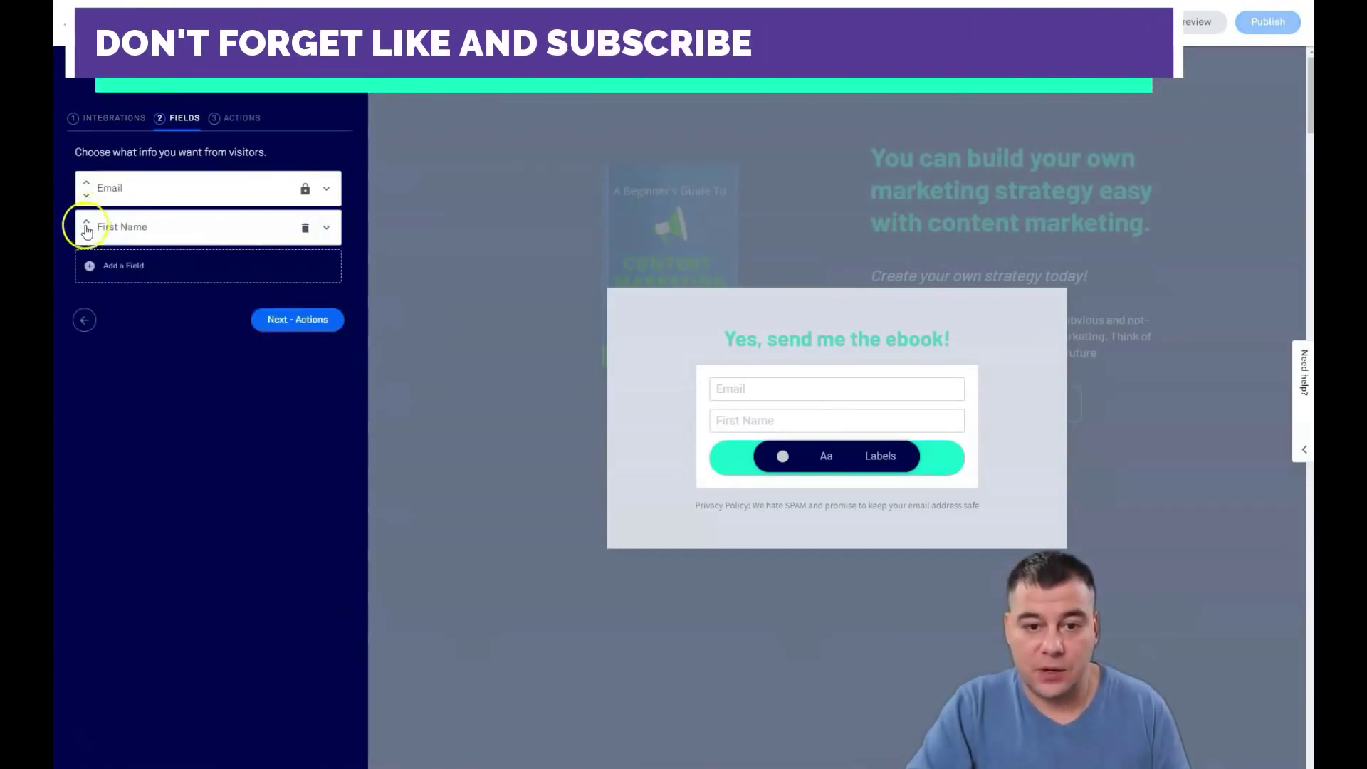
{"action": "left_click", "coordinate": [86, 221]}
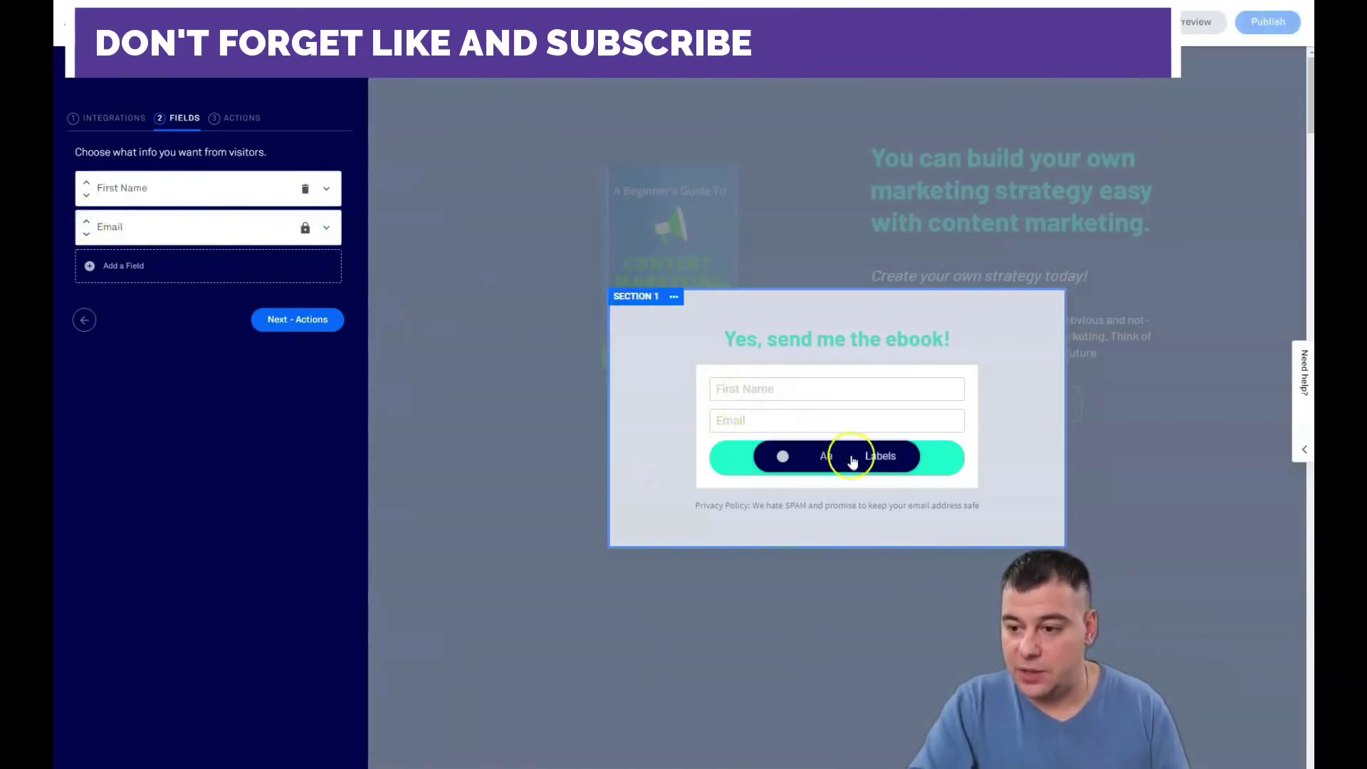
{"action": "left_click", "coordinate": [235, 117]}
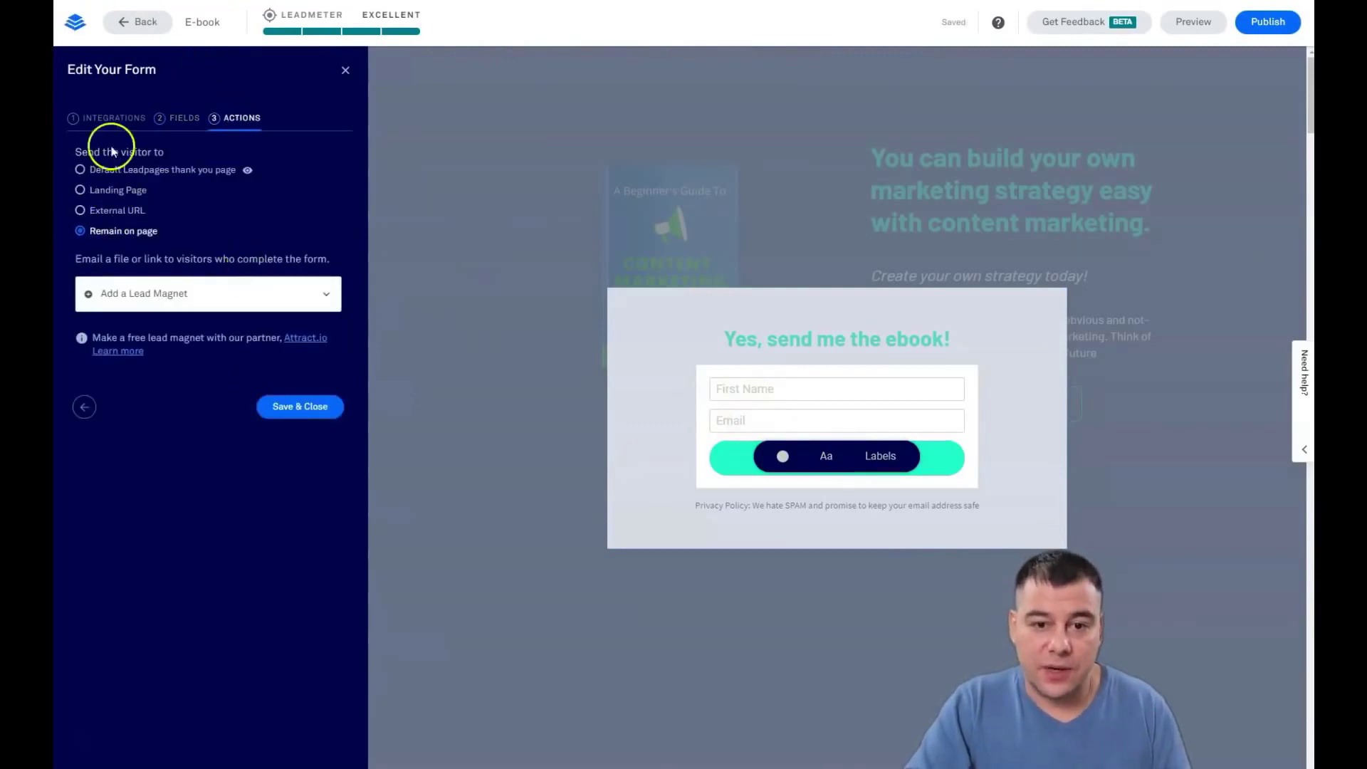
{"action": "left_click", "coordinate": [74, 120]}
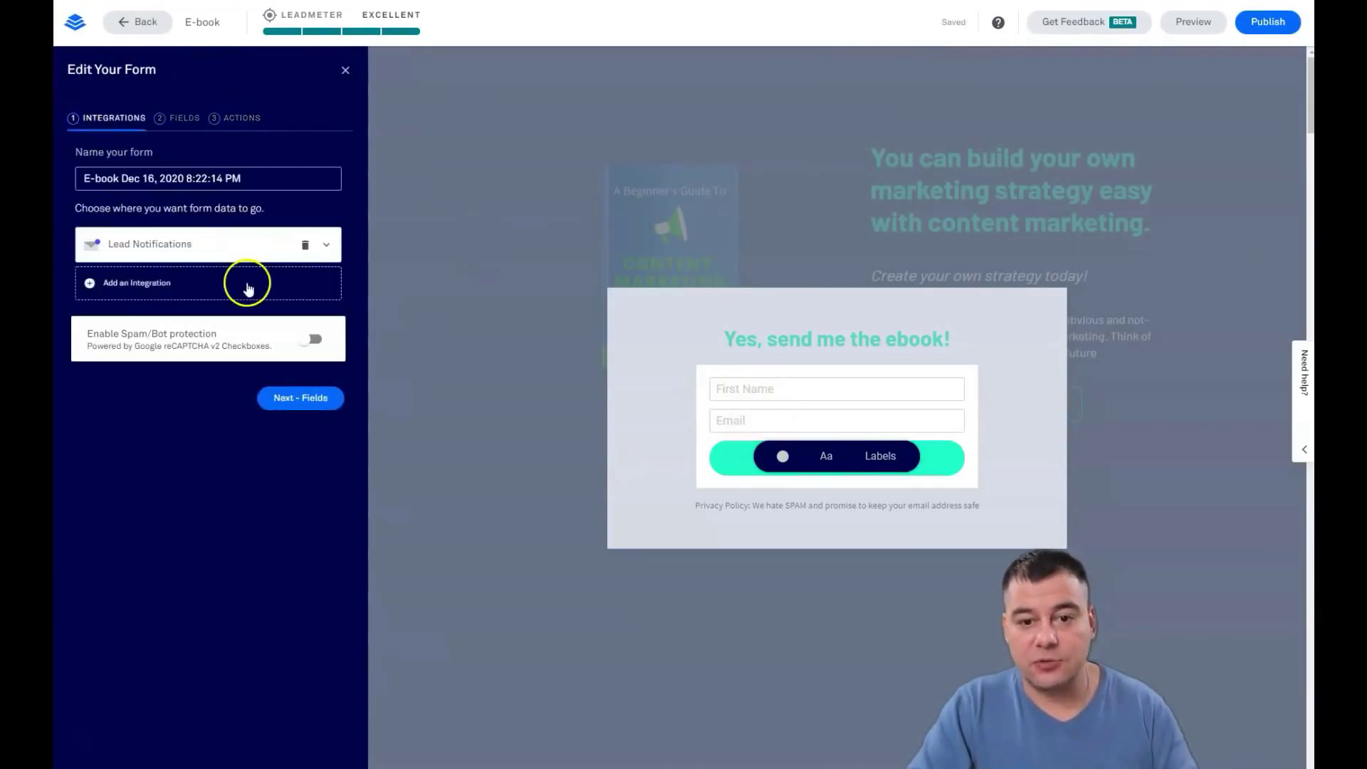
Step: Browse More Services integrations, then close the Native Integrations page and the pop-up editor
{"action": "left_click", "coordinate": [126, 285]}
{"action": "left_click", "coordinate": [155, 394]}
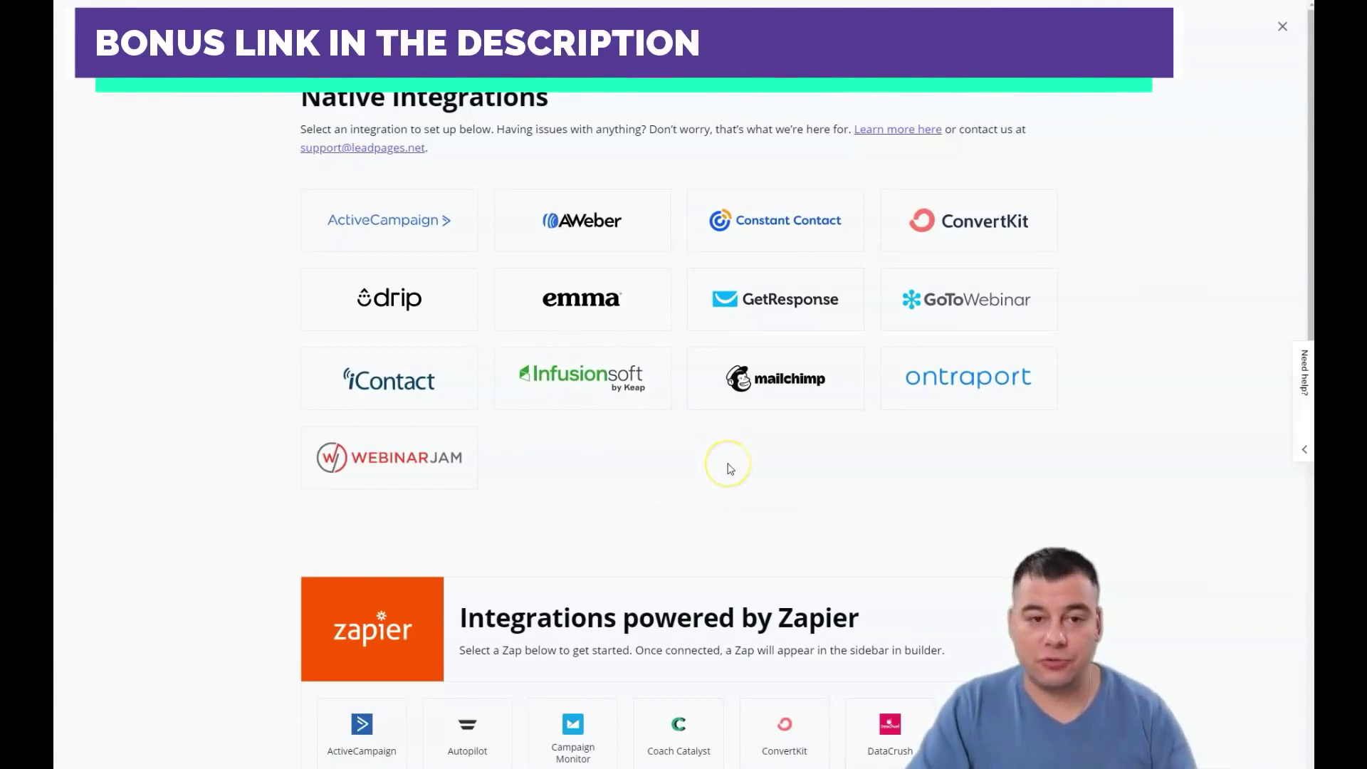
{"action": "left_click", "coordinate": [1281, 26]}
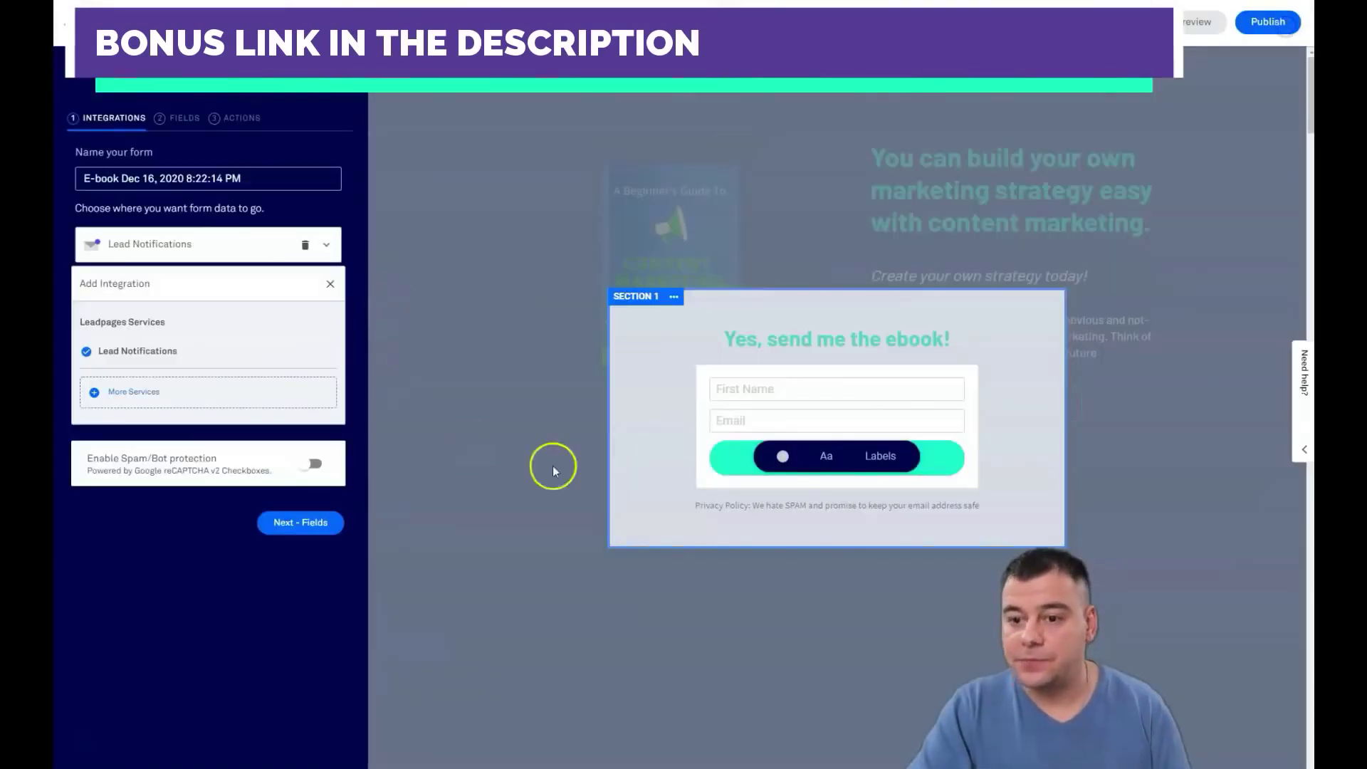
{"action": "left_click", "coordinate": [473, 448]}
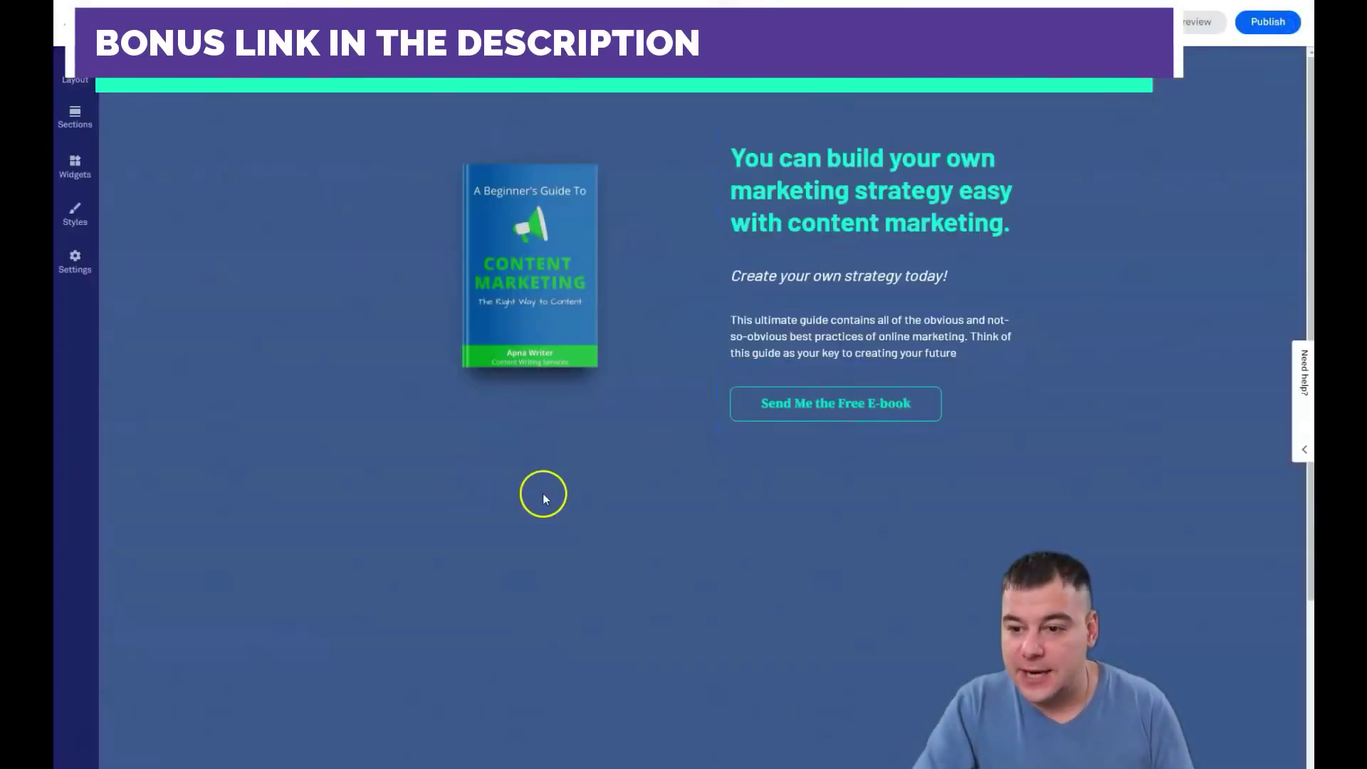
{"action": "scroll", "coordinate": [542, 494], "scroll_direction": "down", "scroll_amount": 1}
{"action": "scroll", "coordinate": [545, 503], "scroll_direction": "down", "scroll_amount": 3}
{"action": "scroll", "coordinate": [546, 498], "scroll_direction": "up", "scroll_amount": 4}
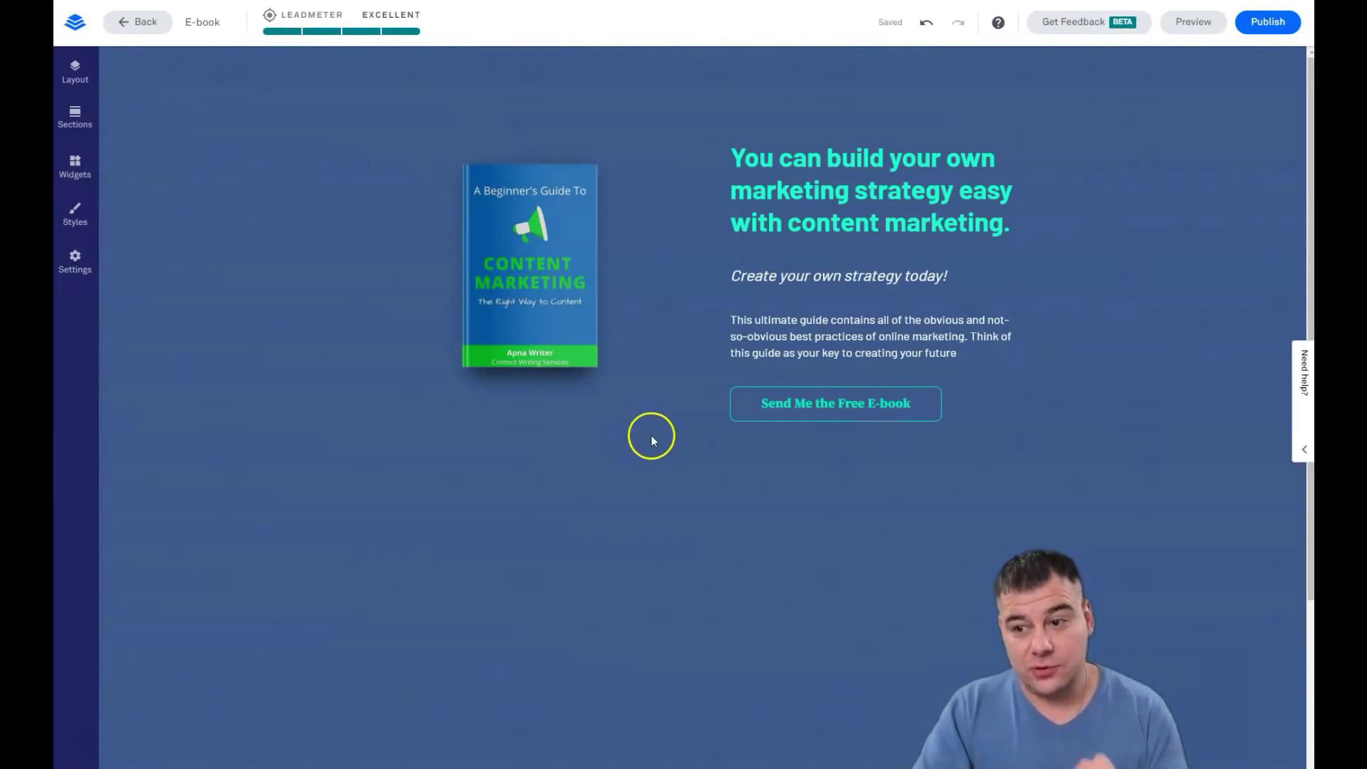
{"action": "mouse_move", "coordinate": [809, 412]}
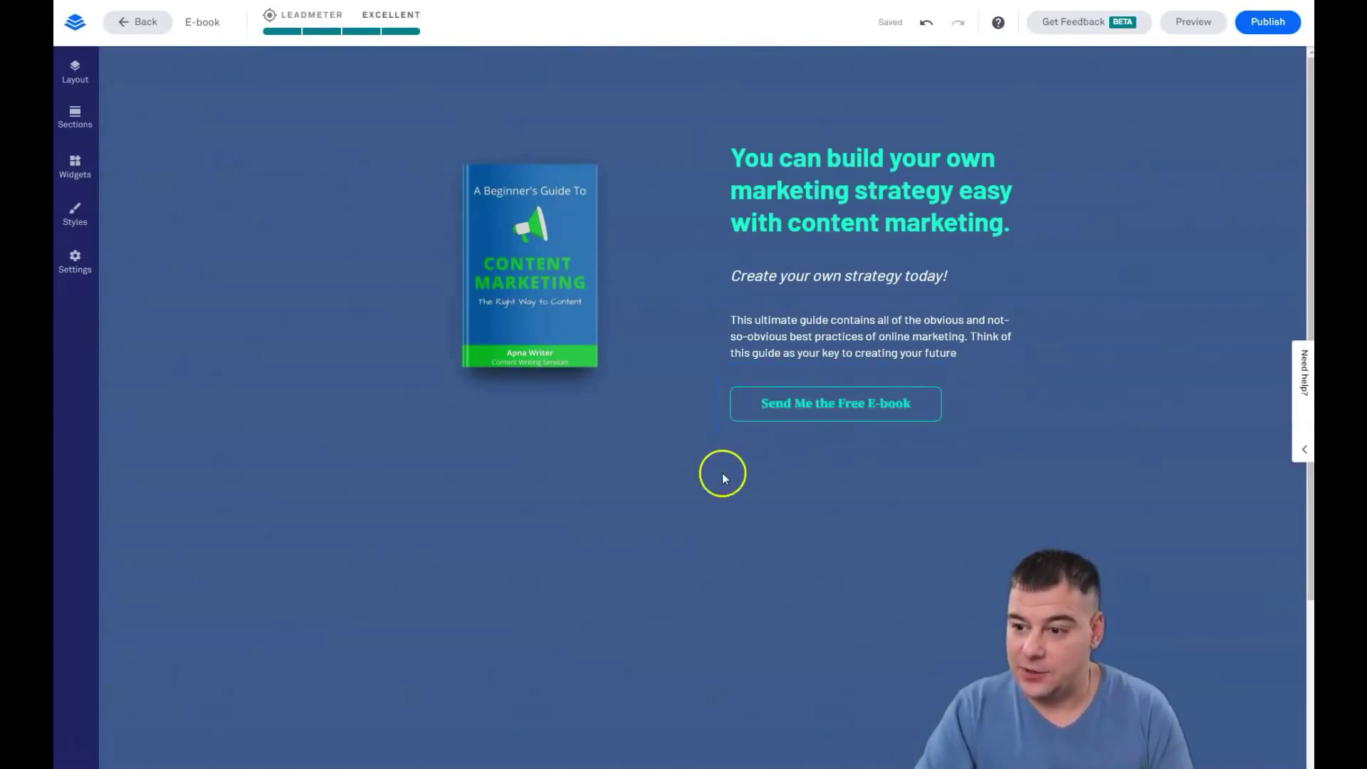
{"action": "left_click", "coordinate": [665, 504]}
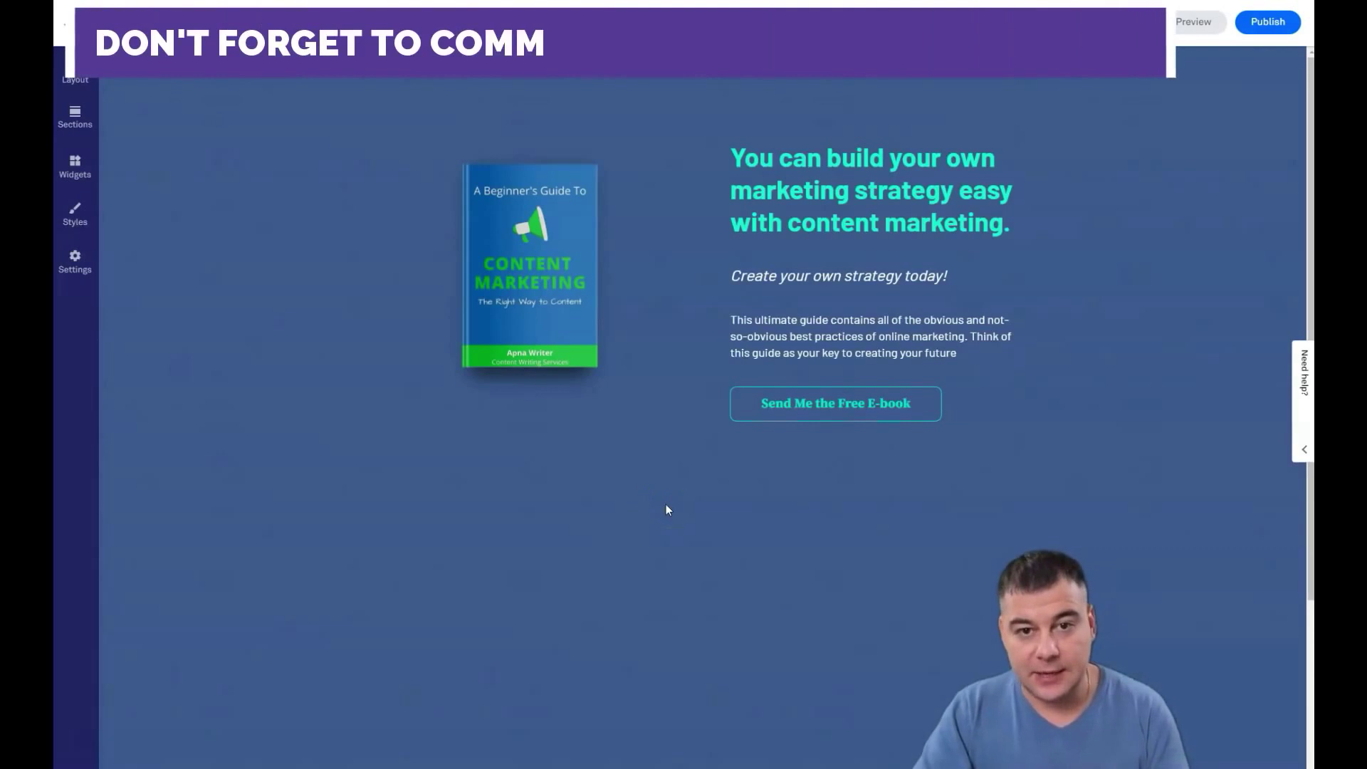